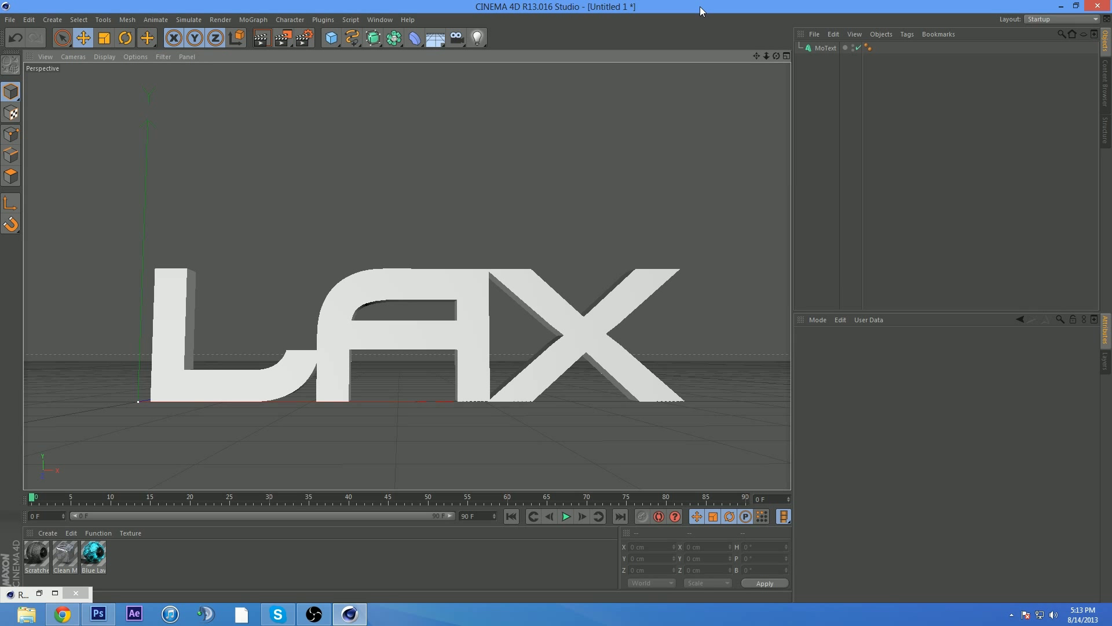
Step: Set the color depth of the saved PNG render to 16 Bit/Channel in the render settings
left_click(305, 39)
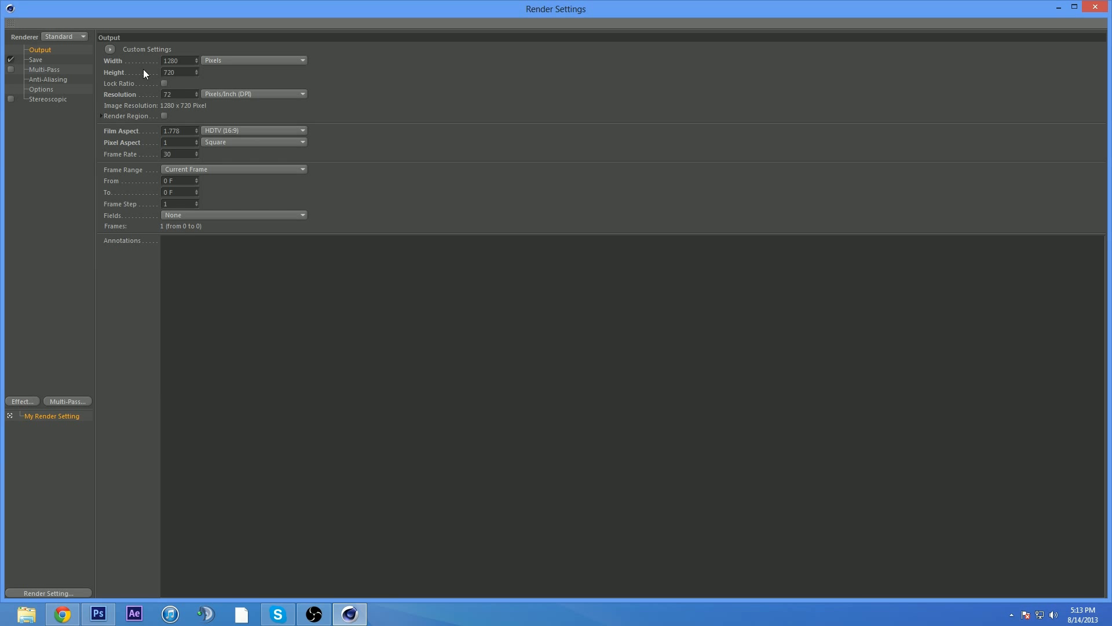
left_click(36, 59)
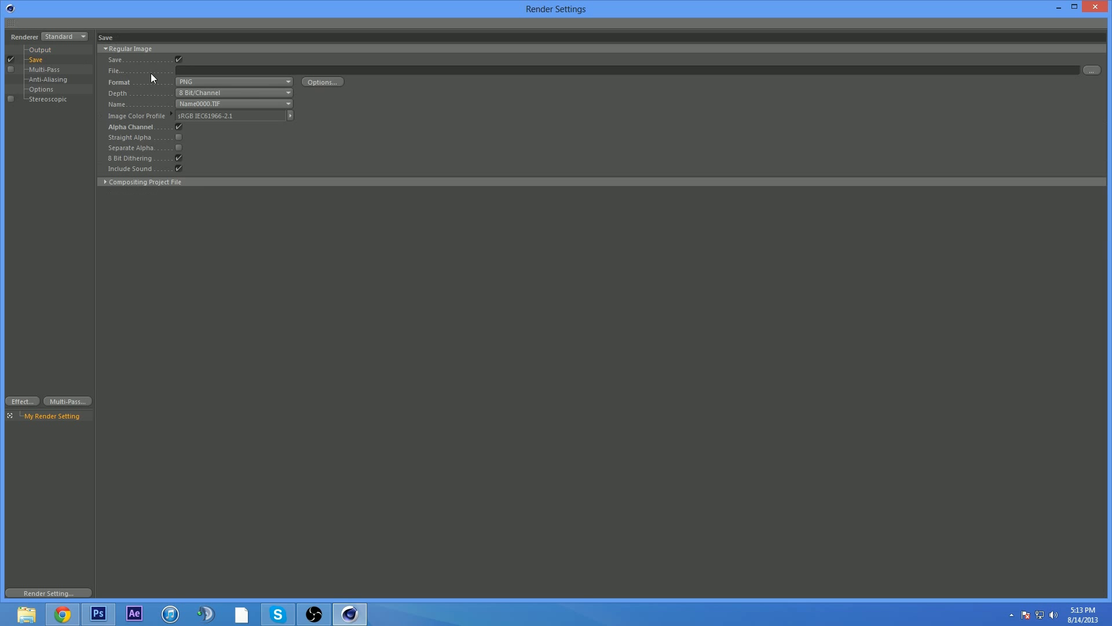
left_click(212, 82)
left_click(213, 82)
left_click(208, 92)
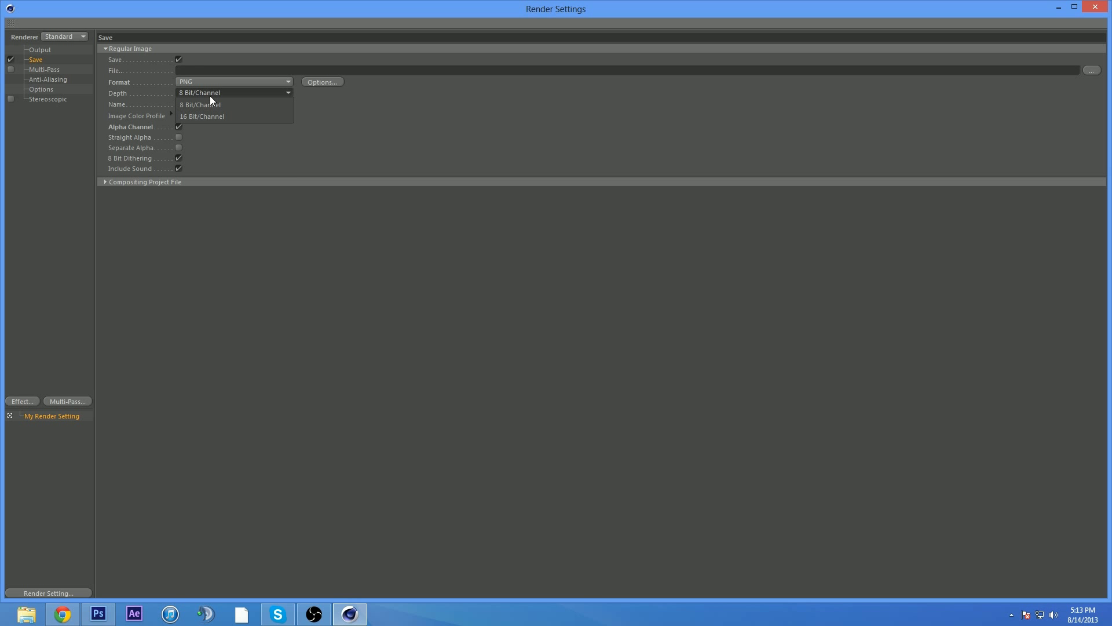
left_click(206, 119)
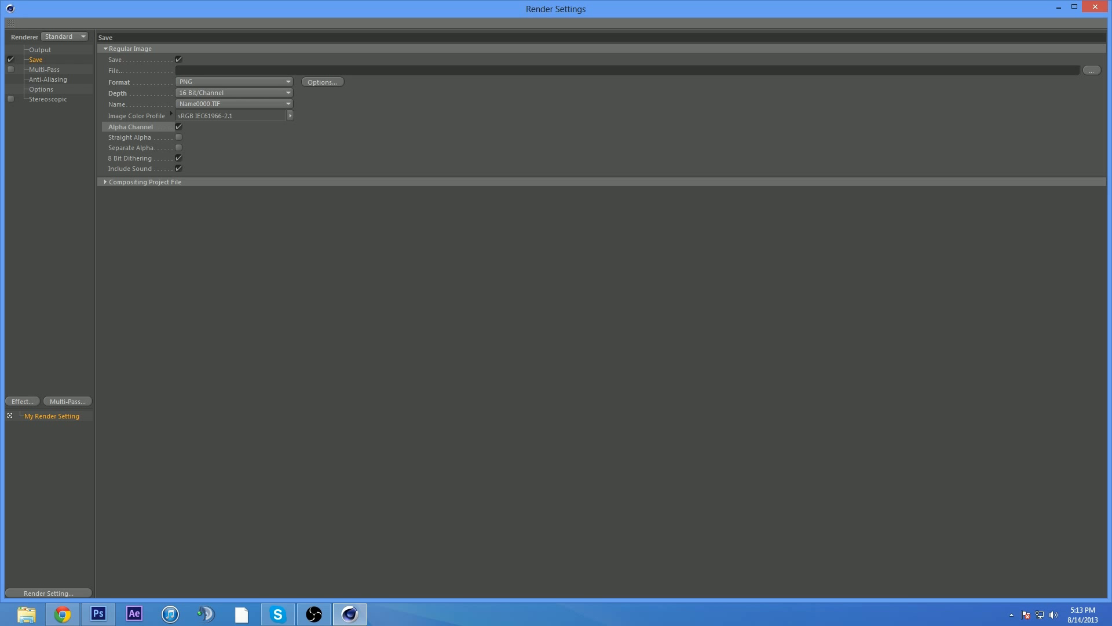
Step: Add the Ambient Occlusion effect with a minimum ray length of 5 cm and a maximum ray length of 150 cm
left_click(18, 402)
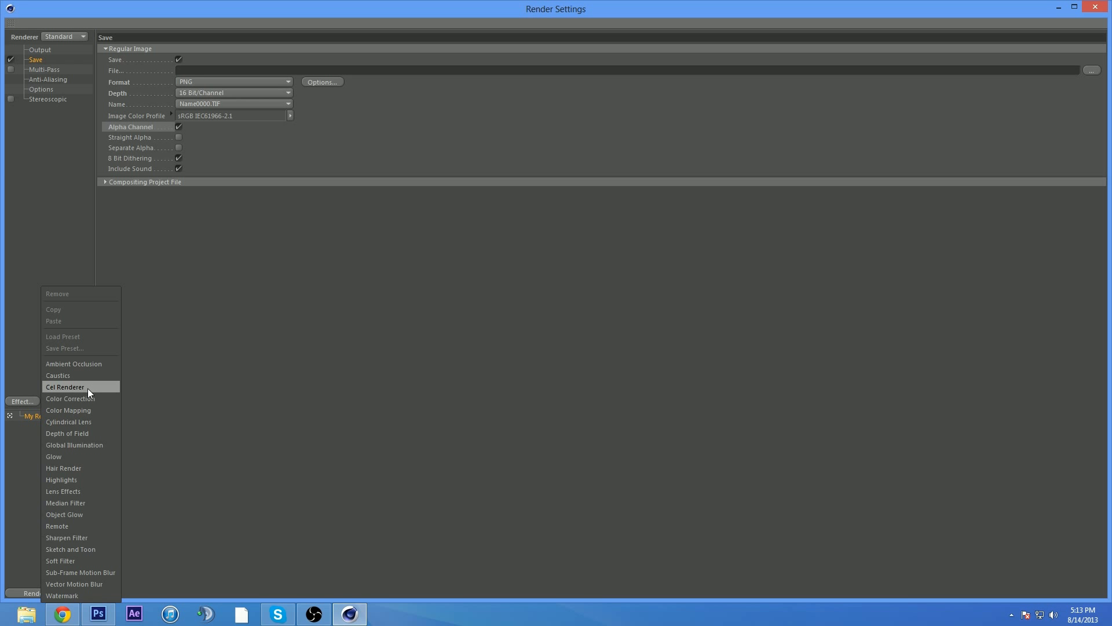
left_click(90, 364)
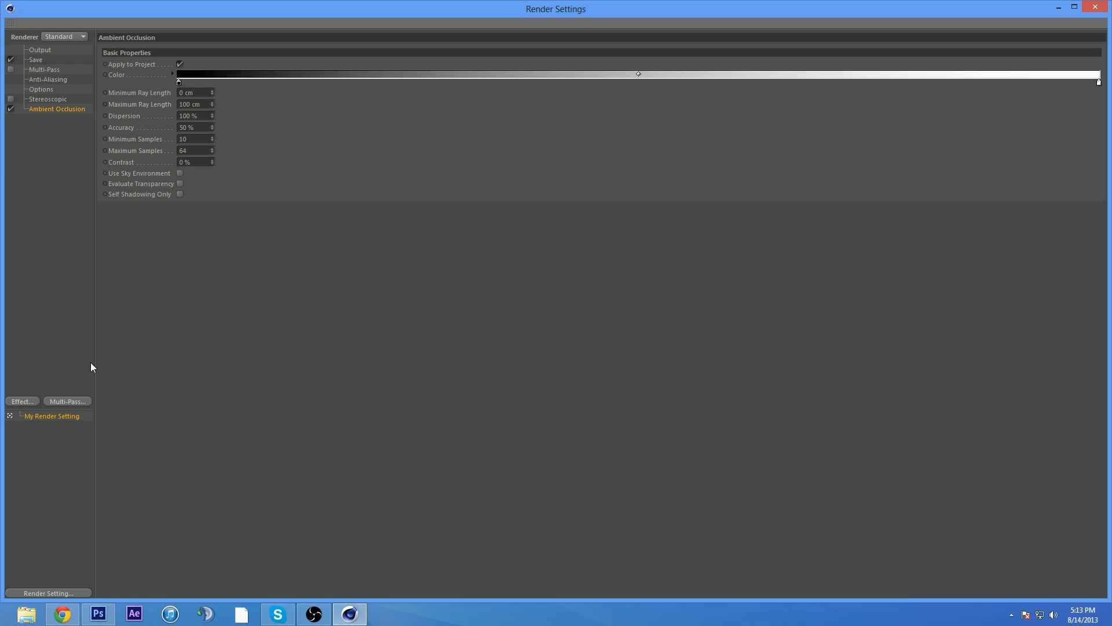
left_click(208, 93)
type("5")
key("Tab")
type("150")
left_click(360, 155)
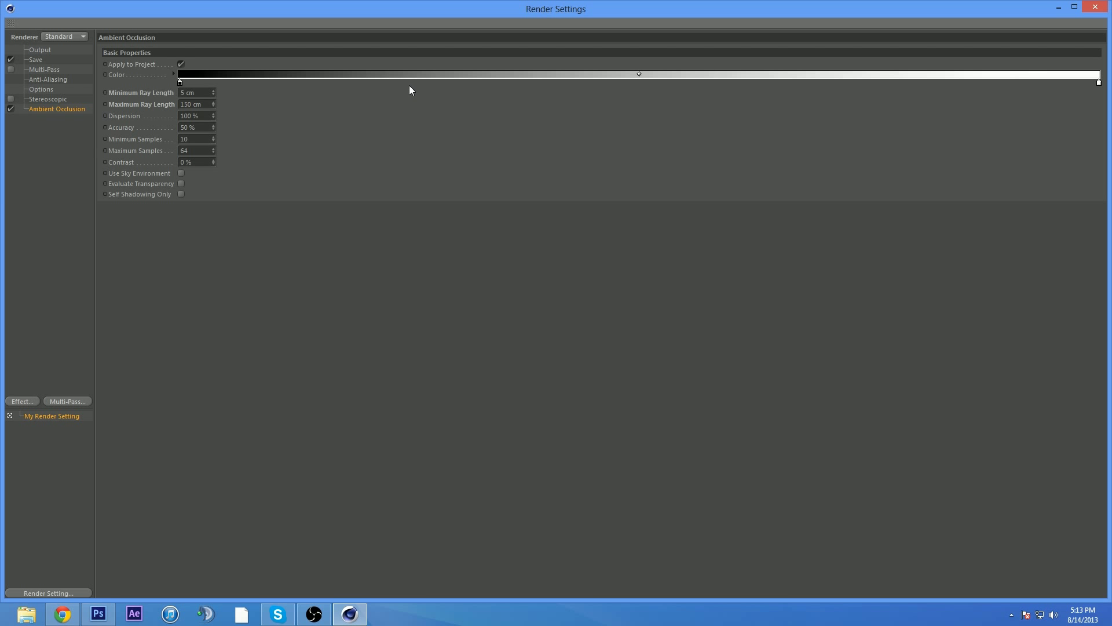
Step: Add the Global Illumination, Depth of Field, Lens Effects and Object Glow effects to the render settings and close them
left_click(21, 401)
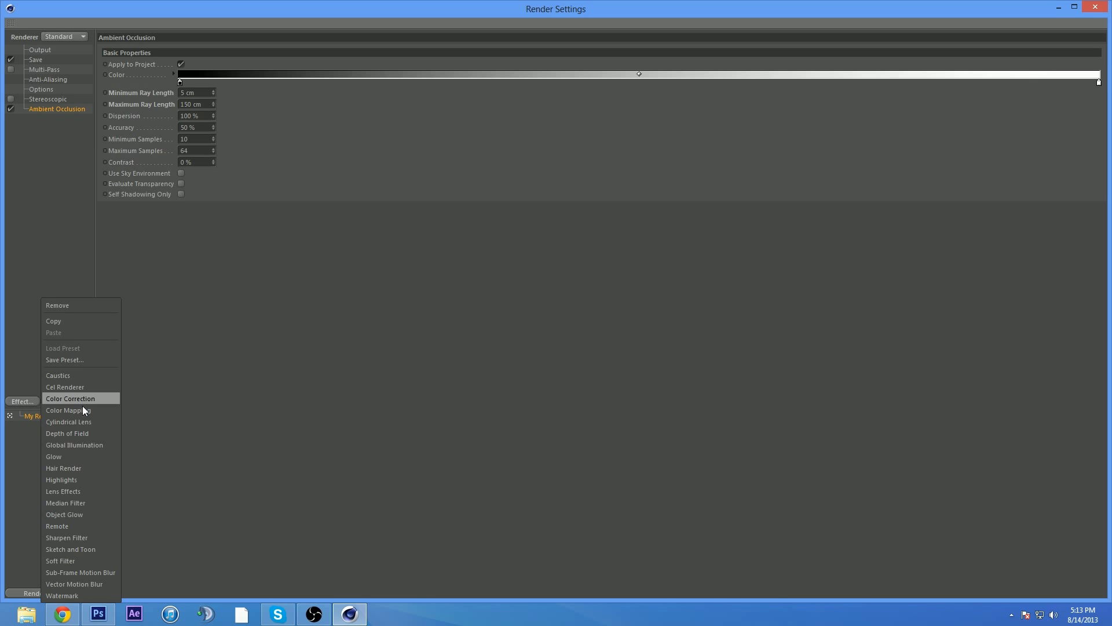
left_click(106, 435)
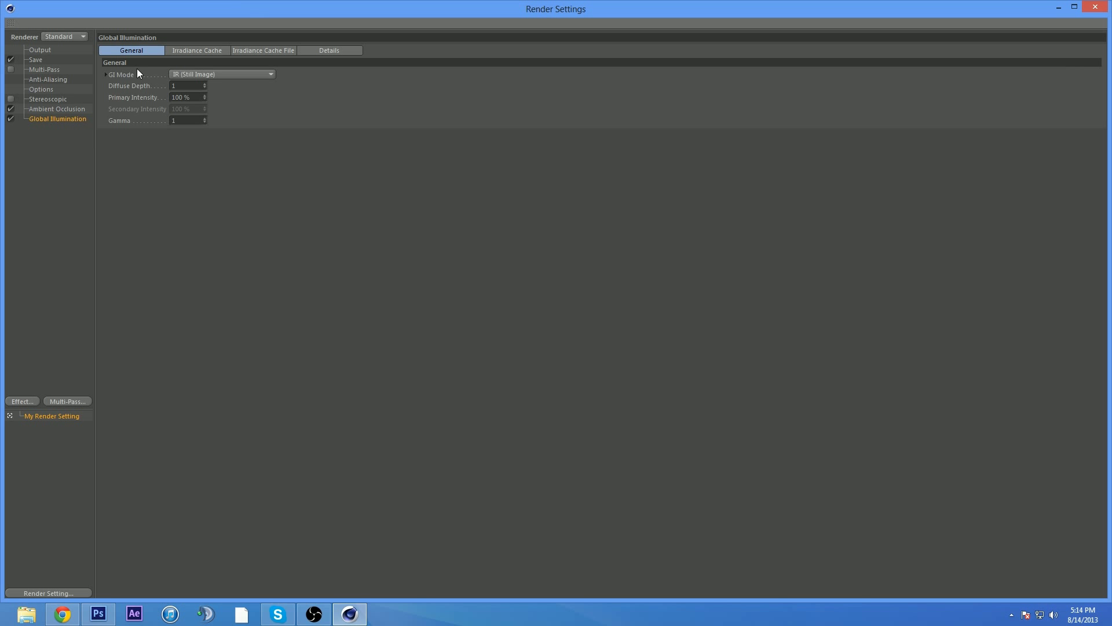
left_click(24, 401)
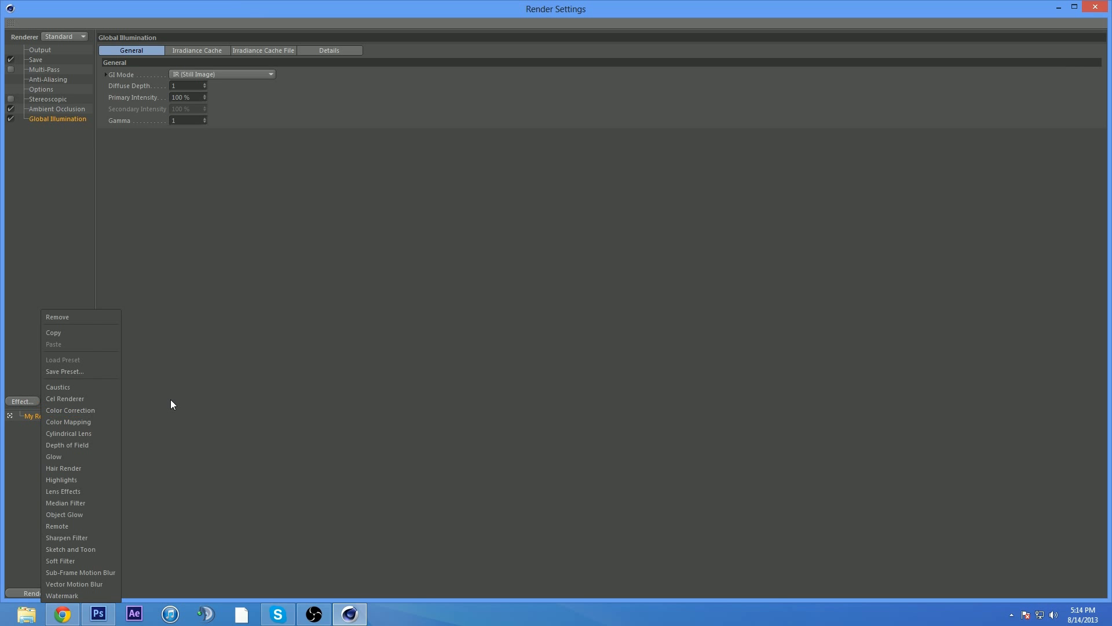
left_click(95, 444)
left_click(23, 402)
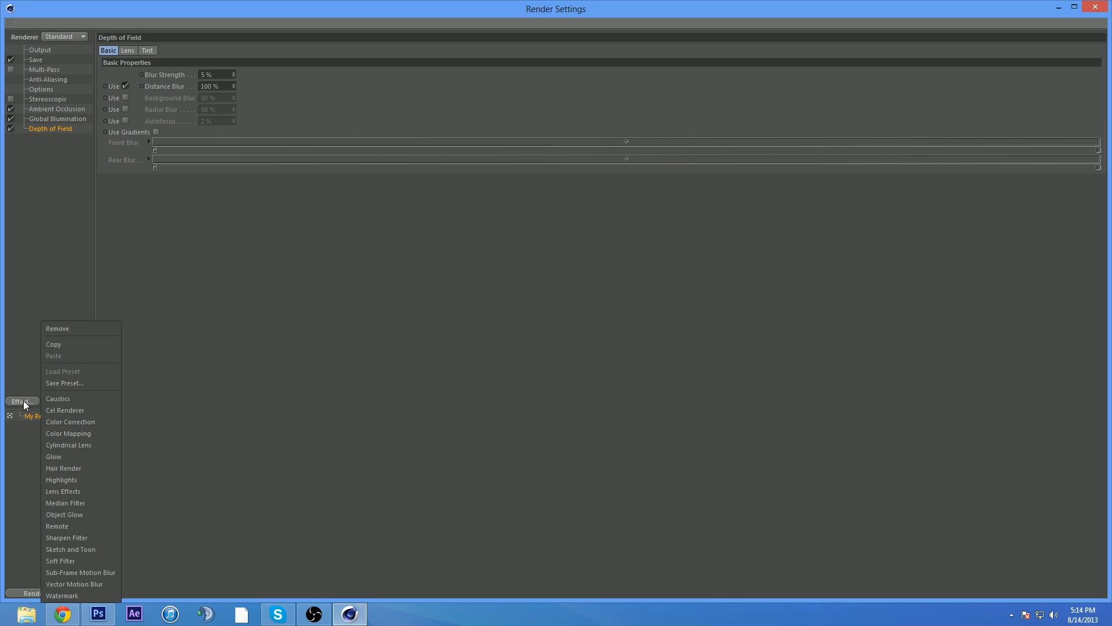
left_click(75, 491)
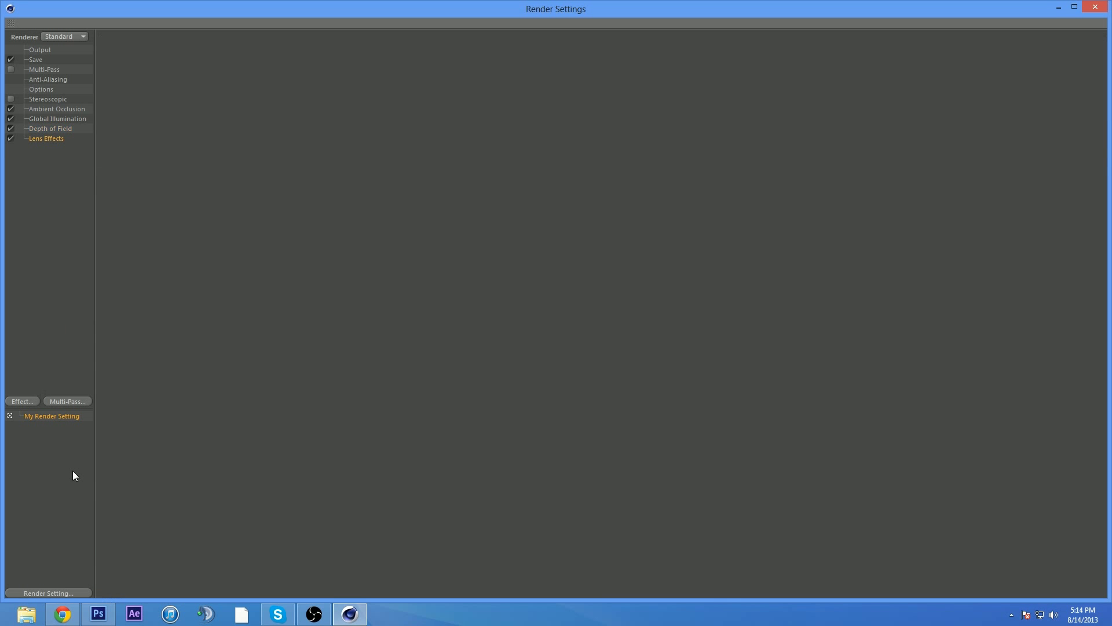
left_click(25, 400)
left_click(77, 512)
mouse_move(1103, 9)
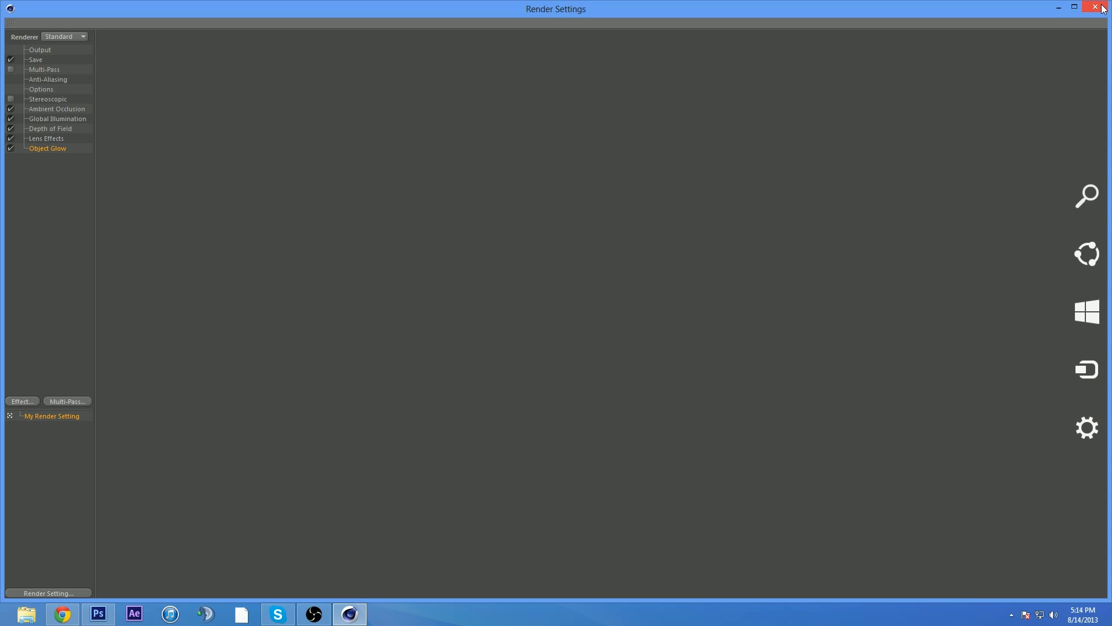
left_click(1102, 8)
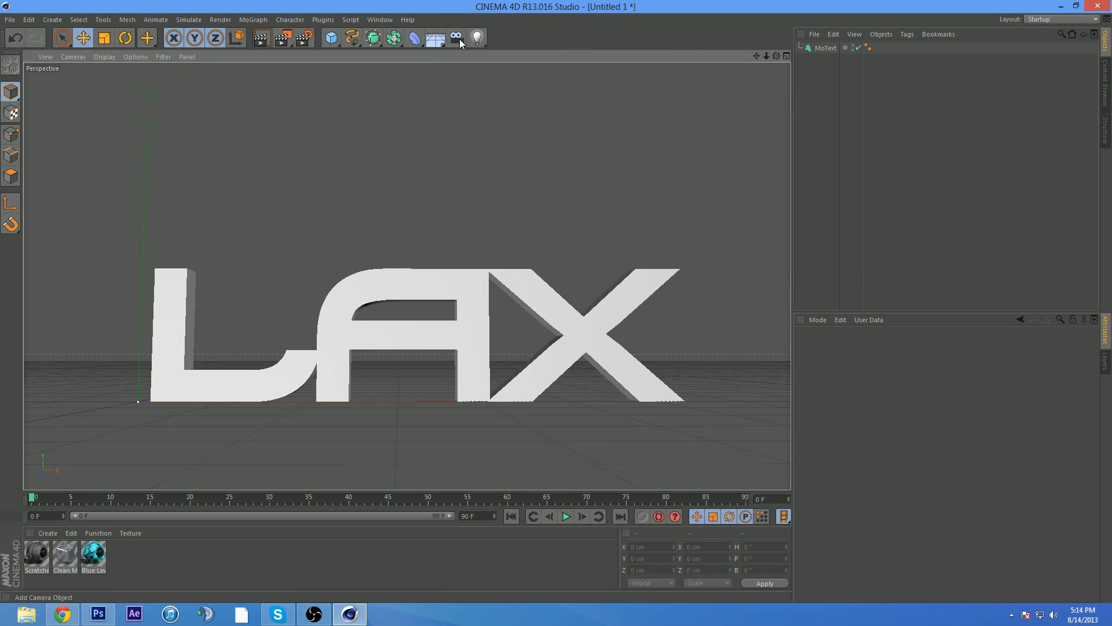
Step: Add a camera with the LAX text framed frontally and check the view through it
left_click_drag(776, 56, 763, 56)
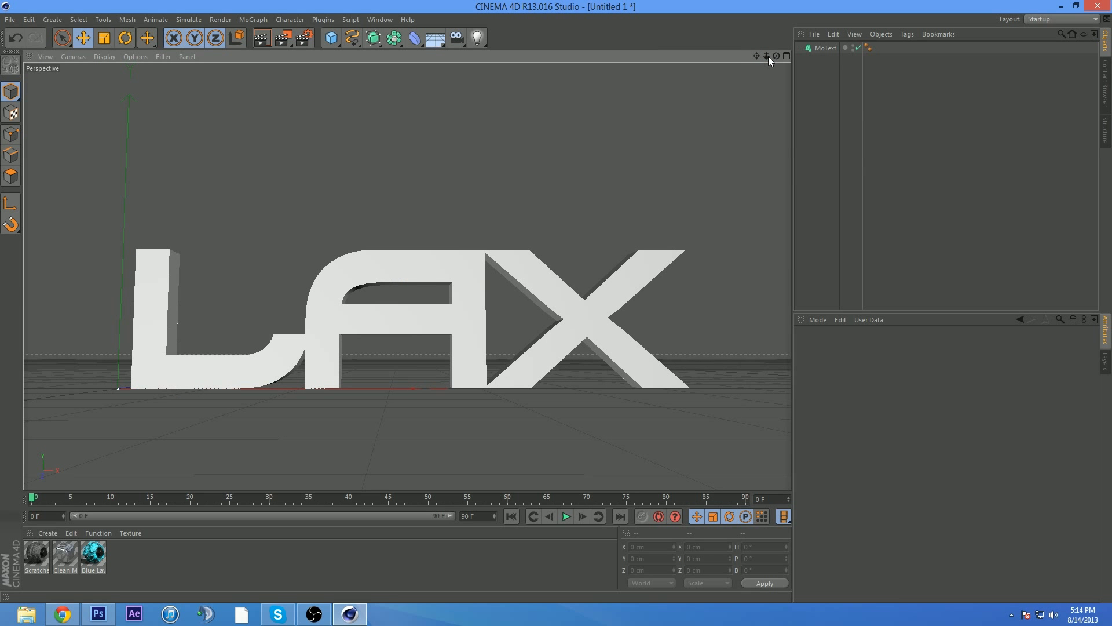
left_click(459, 39)
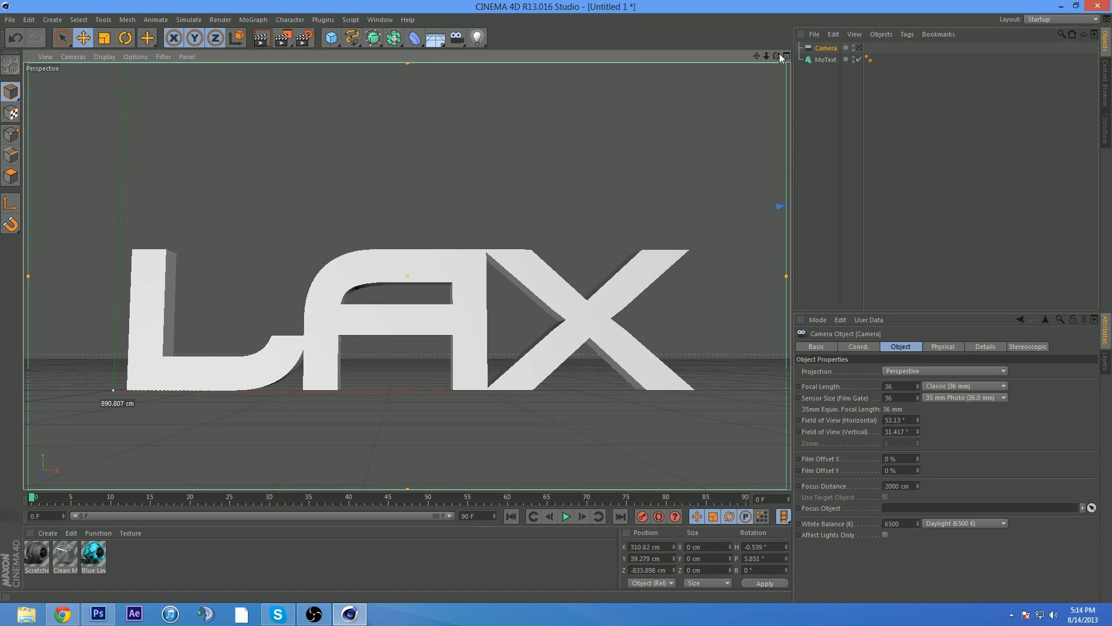
left_click_drag(777, 54, 197, 134)
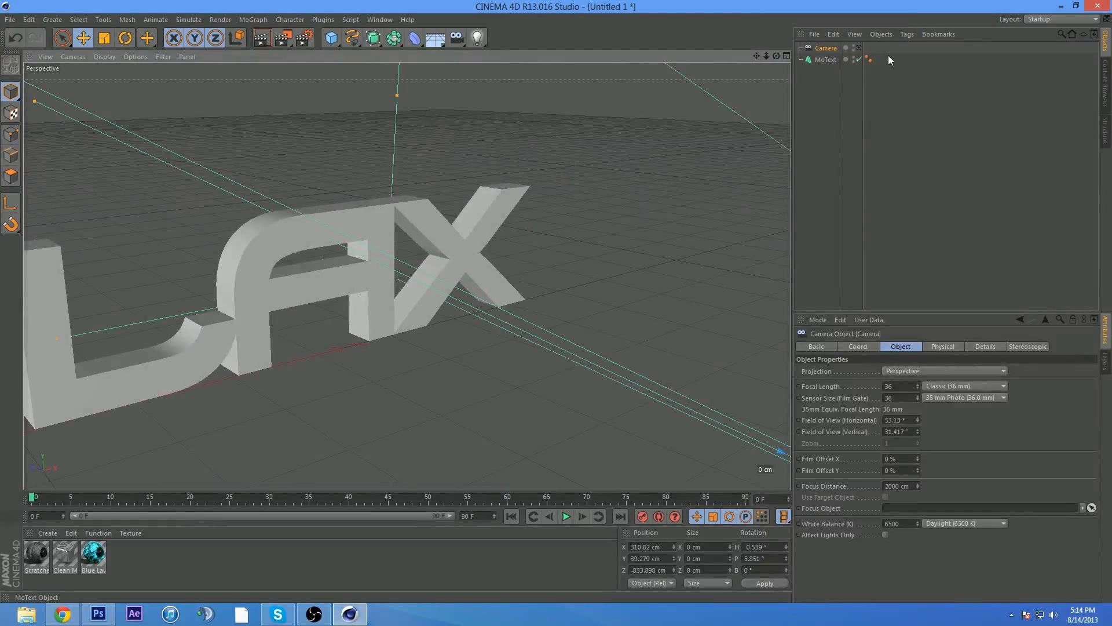
left_click_drag(776, 56, 666, 61)
left_click(860, 48)
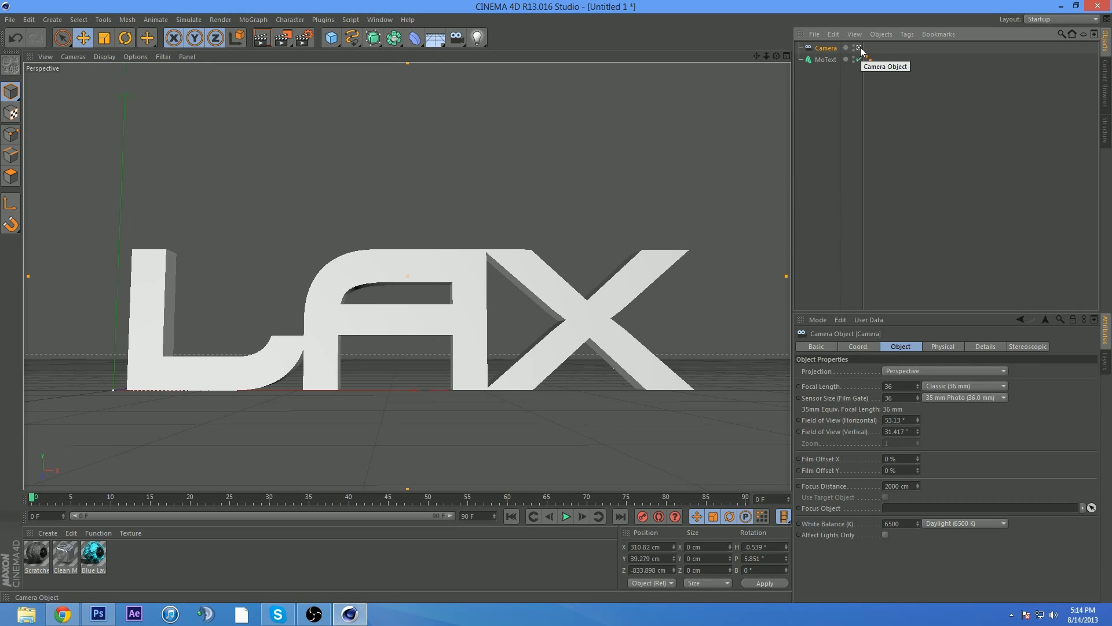
left_click(860, 48)
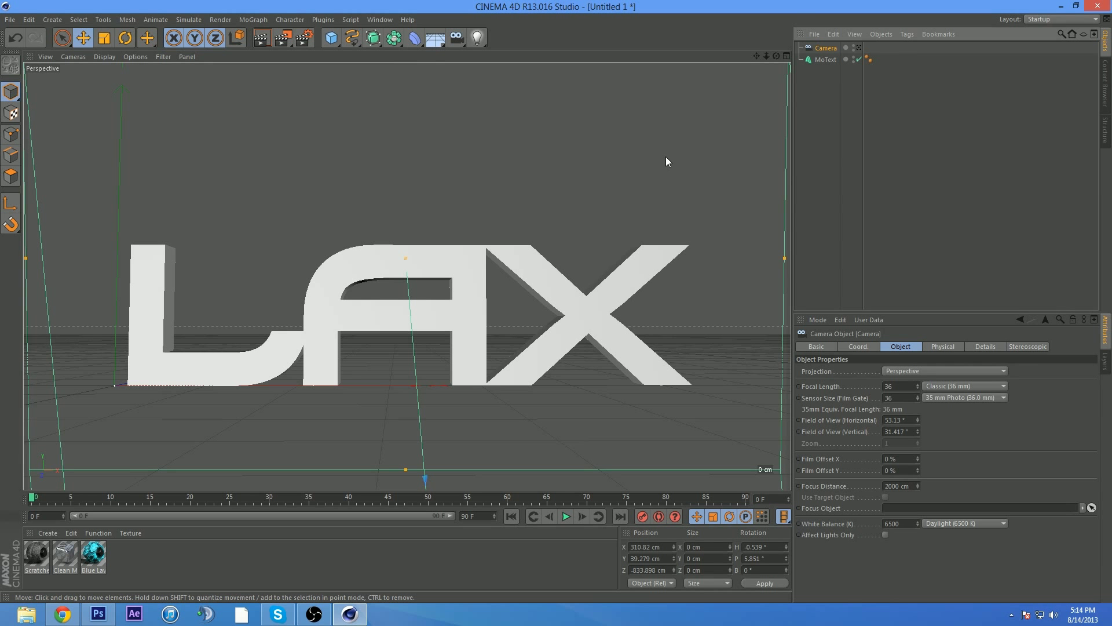
Step: Rename the MoText object as Original Text
left_click(826, 59)
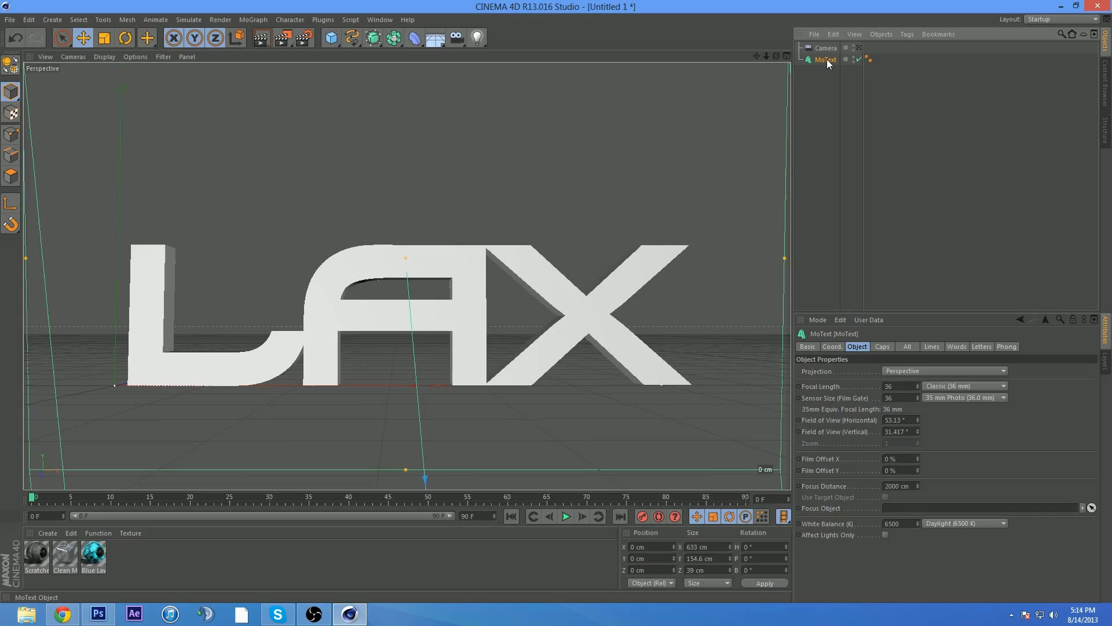
double_click(826, 59)
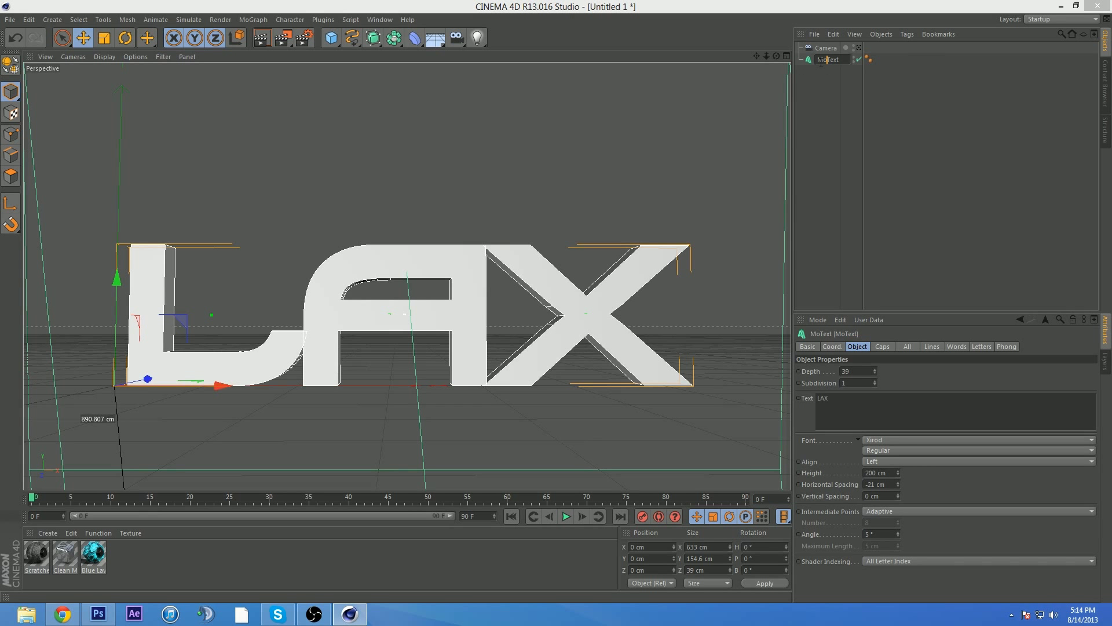
key("ctrl+a")
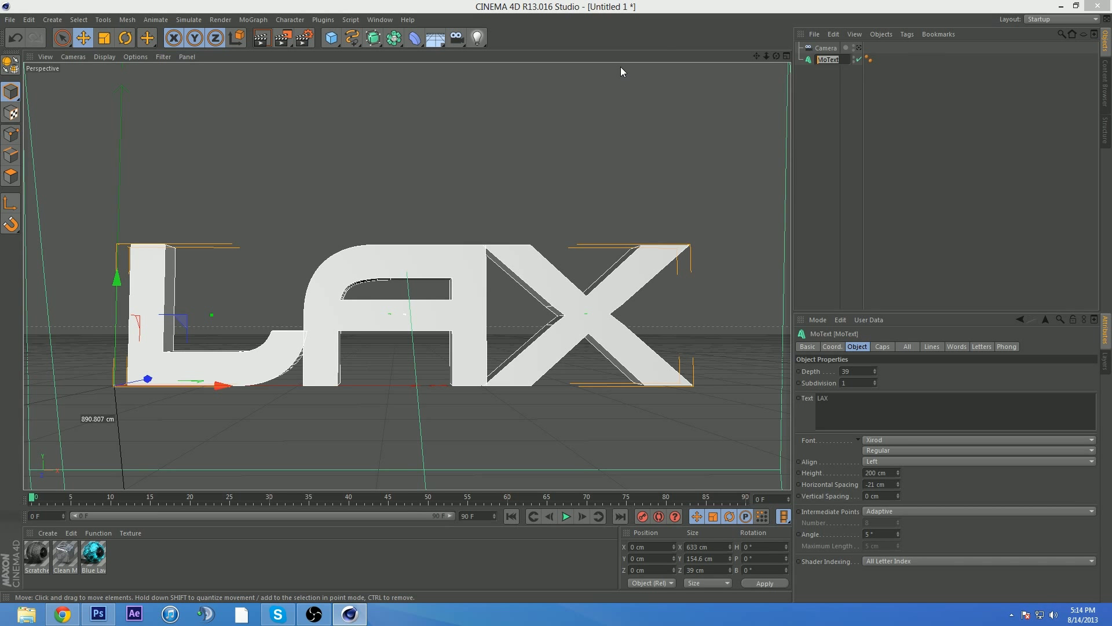
type("Original")
type(" Text")
key("Return")
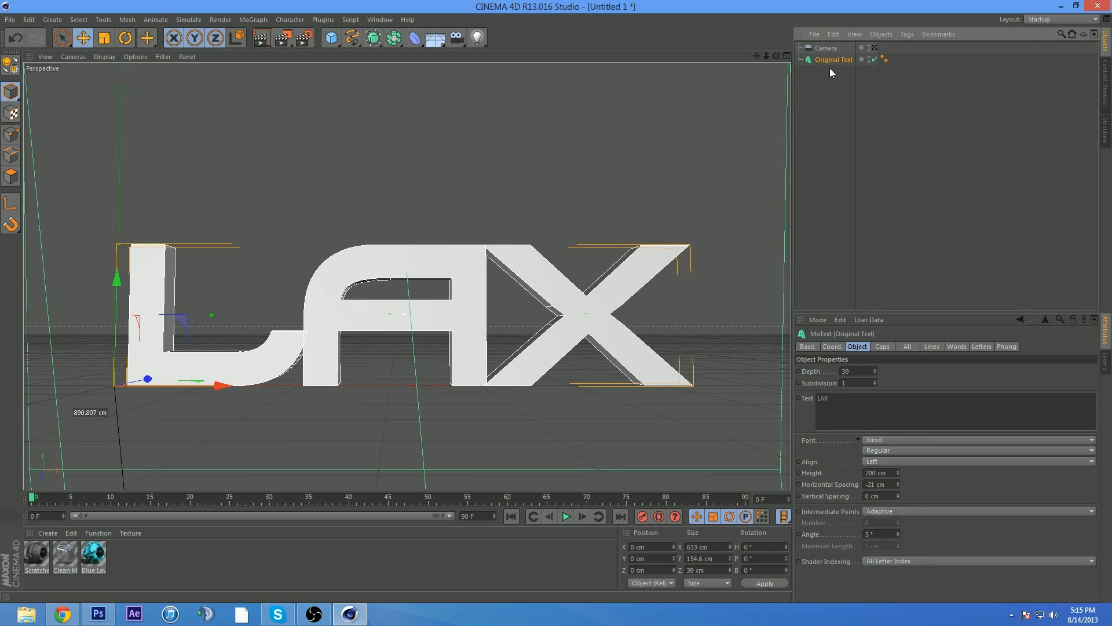
Step: Duplicate the Original Text object and place the copy inside a new Atom Array
key("ctrl+c")
key("ctrl+v")
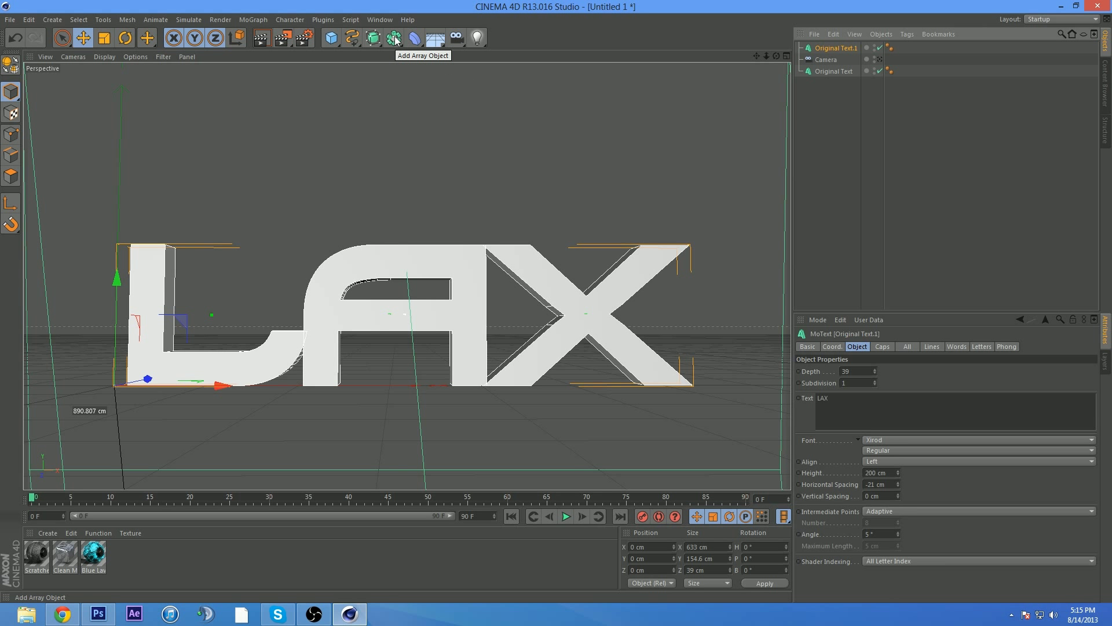
left_click_drag(396, 39, 526, 47)
left_click_drag(831, 60, 834, 47)
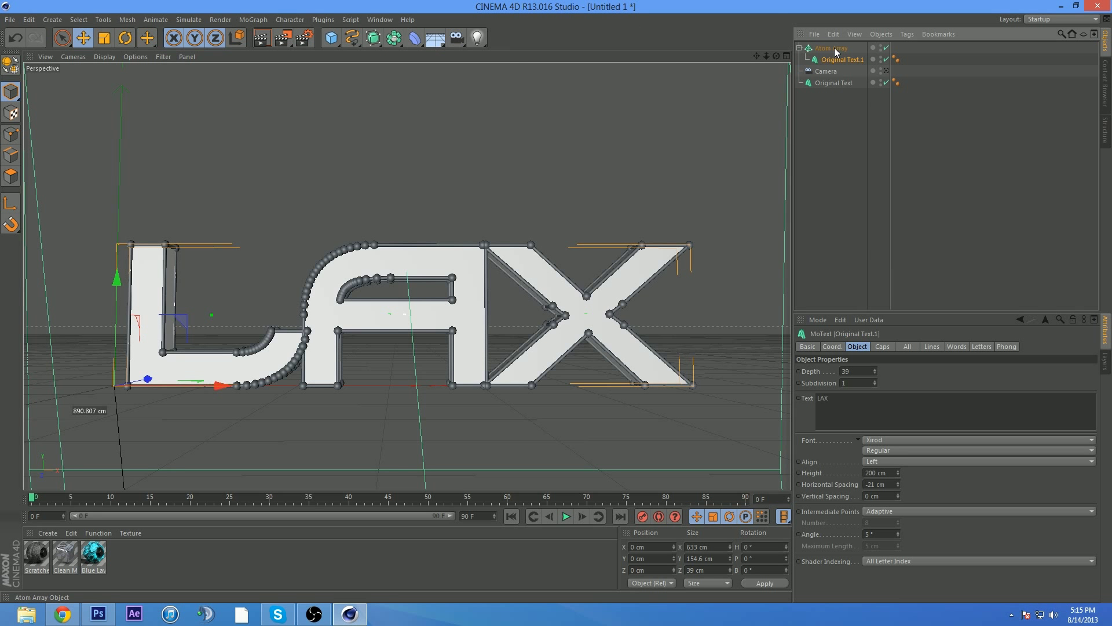
Step: Rename the Atom Array as Outline
left_click(834, 47)
double_click(834, 48)
type("Outline")
key("Return")
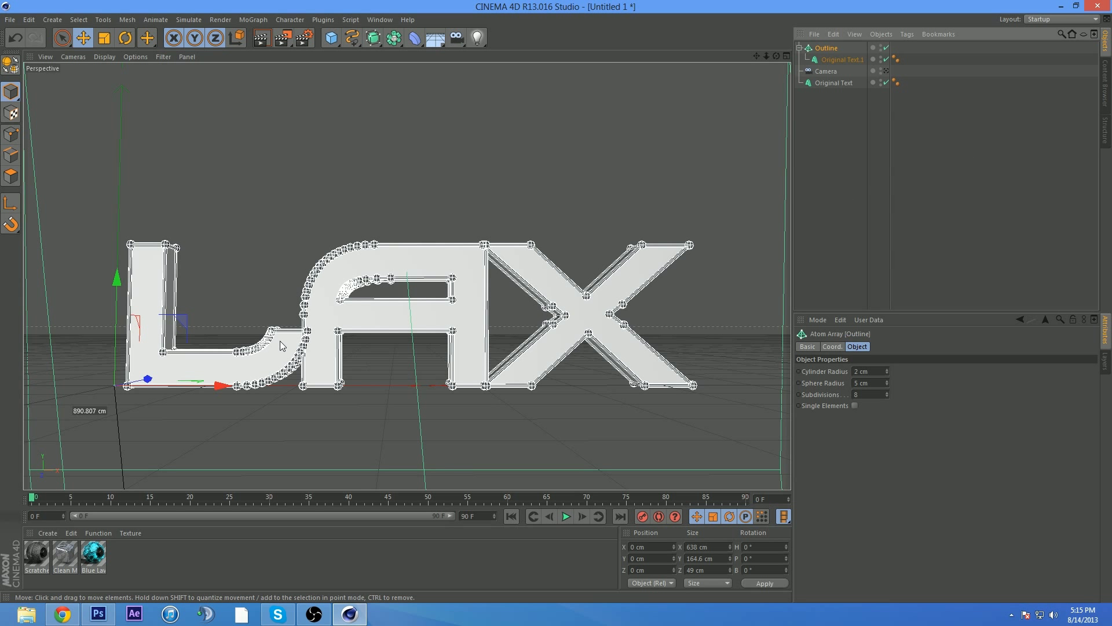
Step: Set the sphere radius of the Outline atom array to 2 cm
left_click(992, 213)
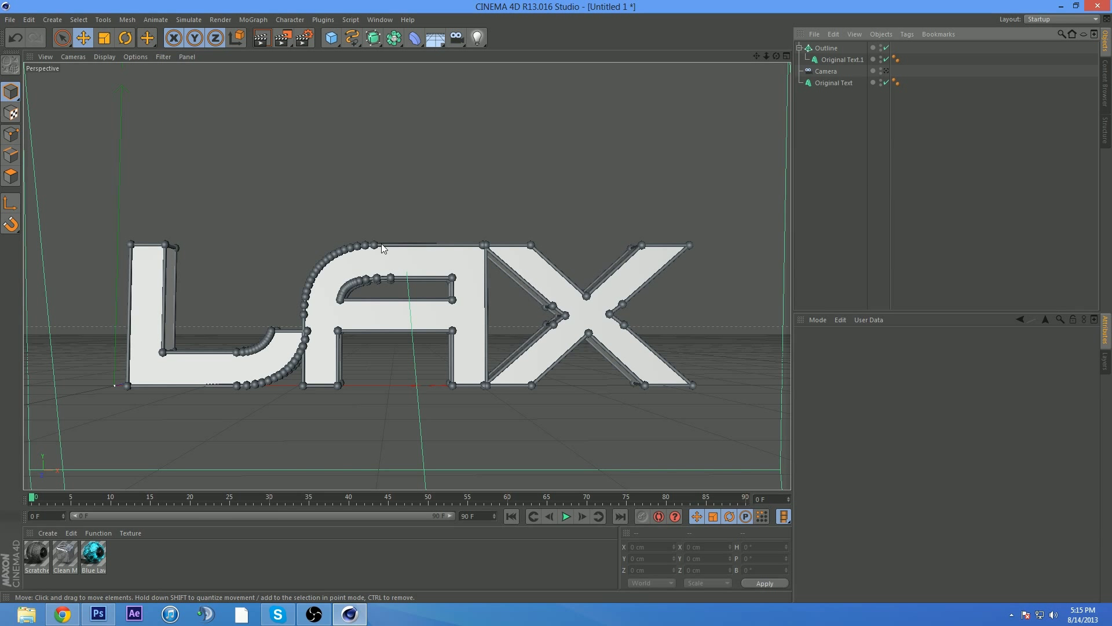
left_click(825, 48)
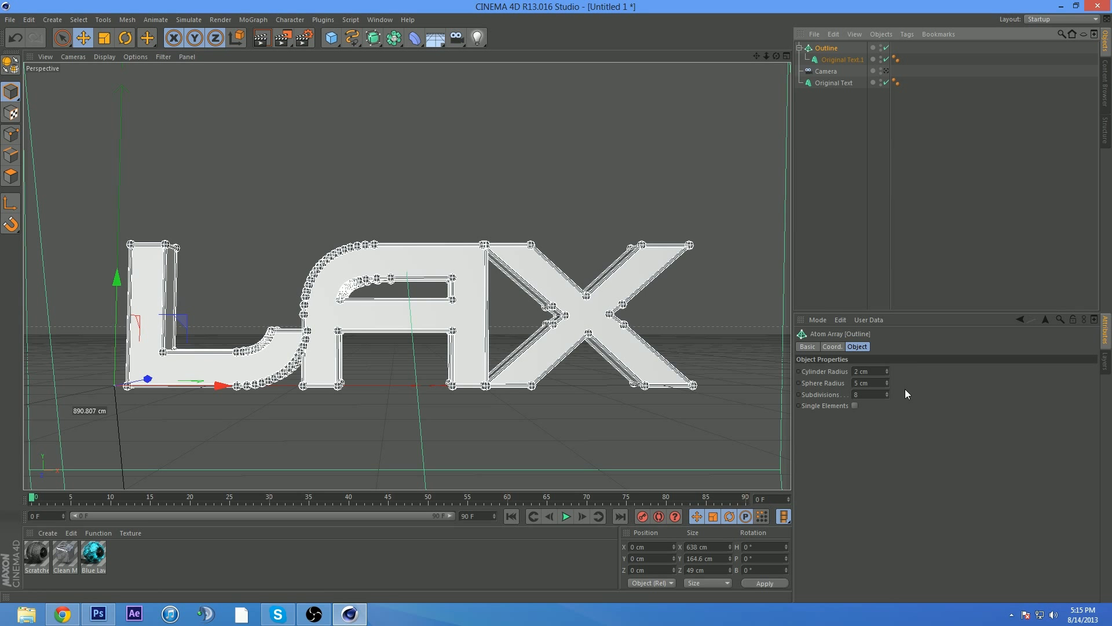
double_click(877, 382)
type("2")
key("Return")
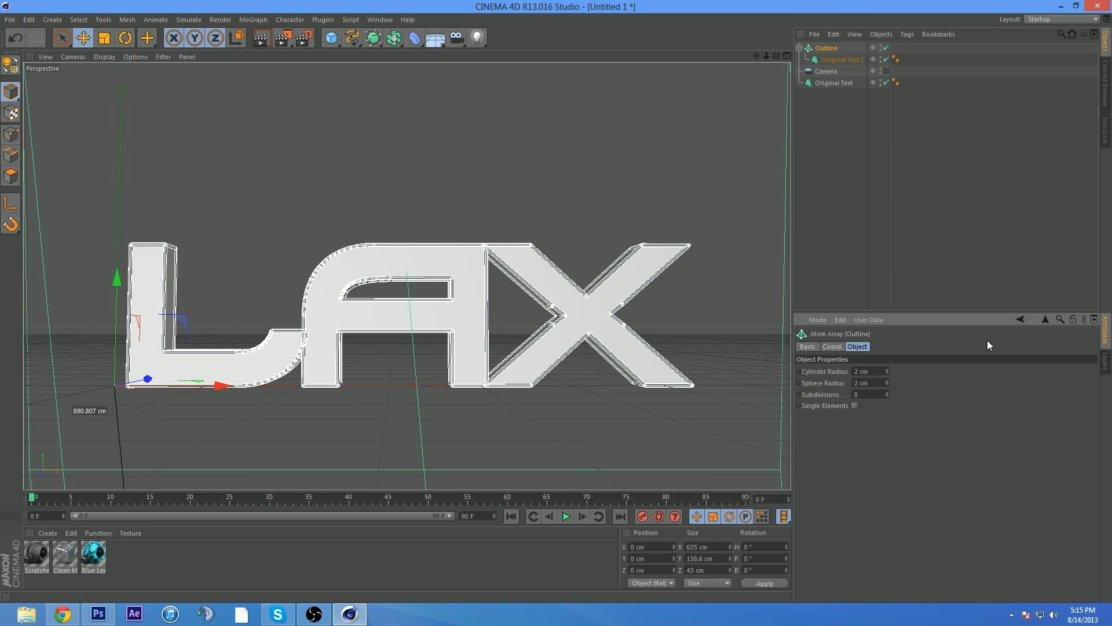
left_click(911, 274)
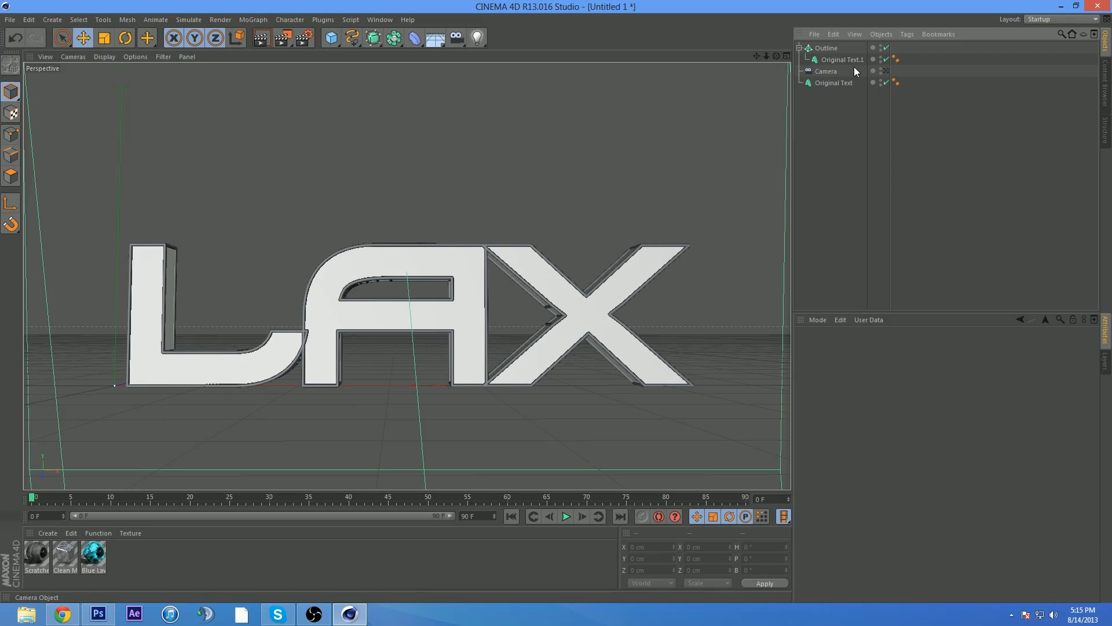
Step: Set both the start and end caps of the two LAX text objects to Fillet Cap
left_click(835, 60)
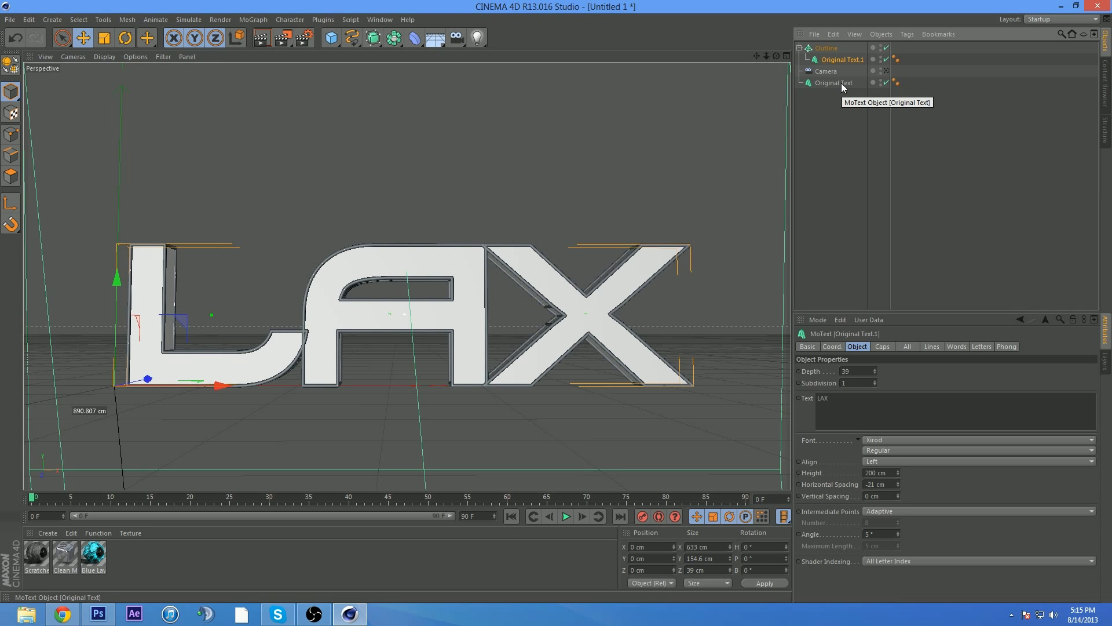
left_click(841, 82, "shift")
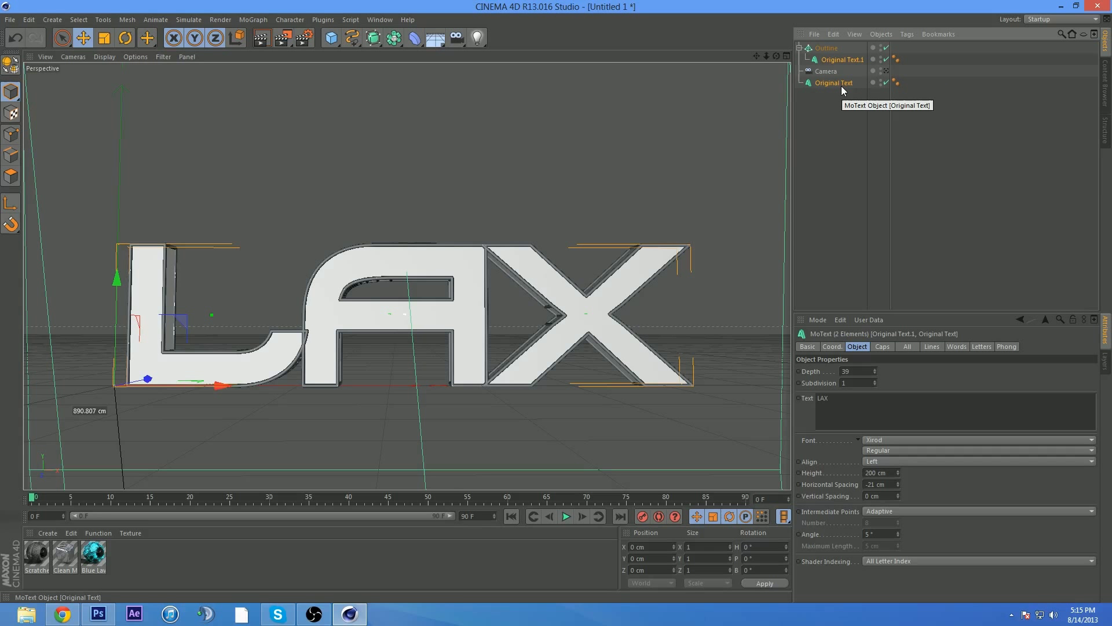
left_click(883, 346)
left_click(874, 372)
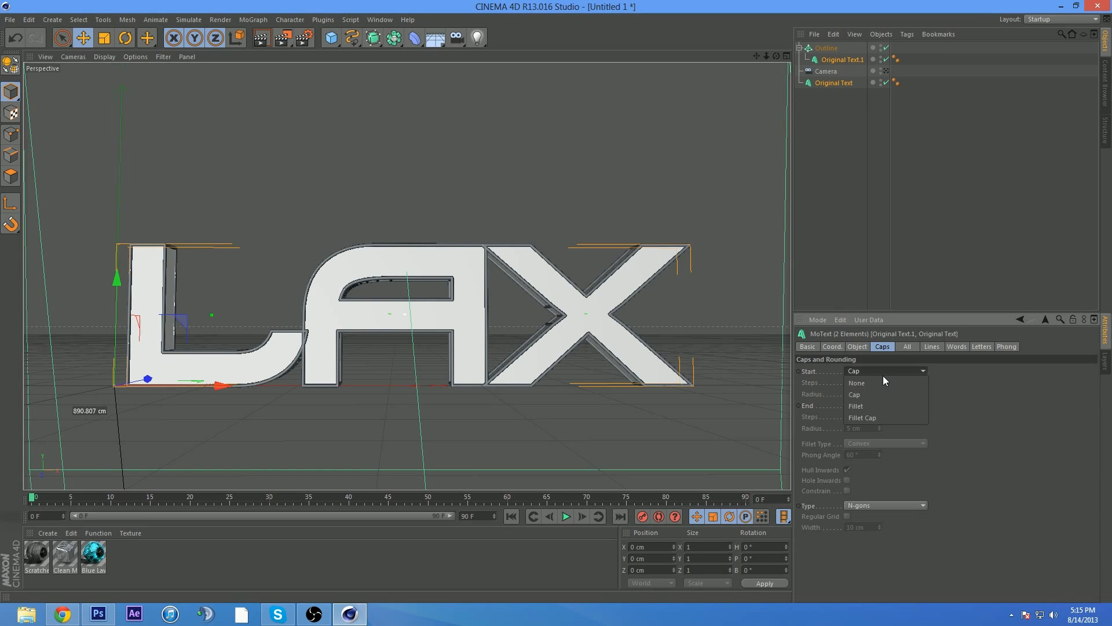
left_click(874, 417)
left_click(875, 405)
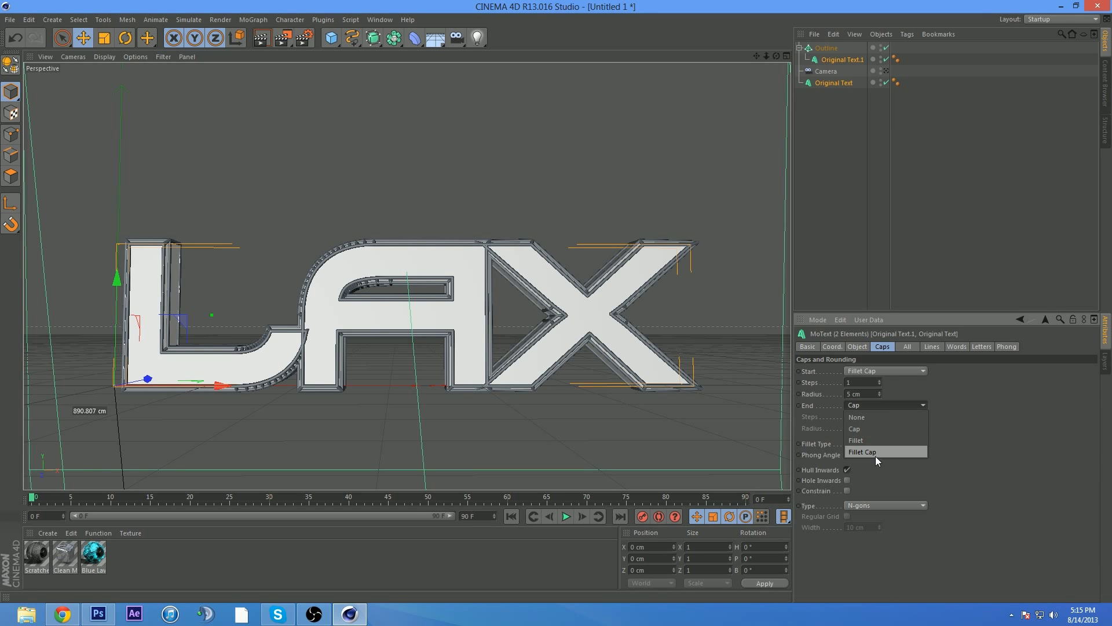
left_click(872, 451)
Step: Set the start and end fillet radius of both text objects to 2 cm
left_click(880, 431)
left_click(880, 431)
left_click(881, 431)
left_click(878, 396)
left_click(878, 396)
left_click(878, 396)
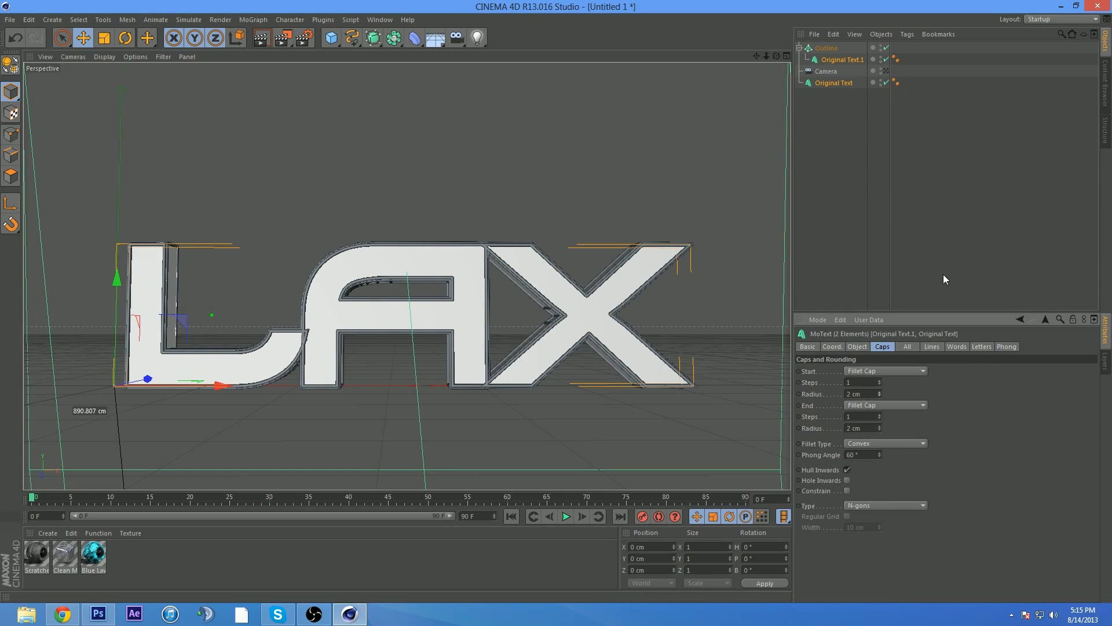
Step: Duplicate the top-level Original Text object, with the Outline group collapsed
left_click_drag(776, 55, 579, 170)
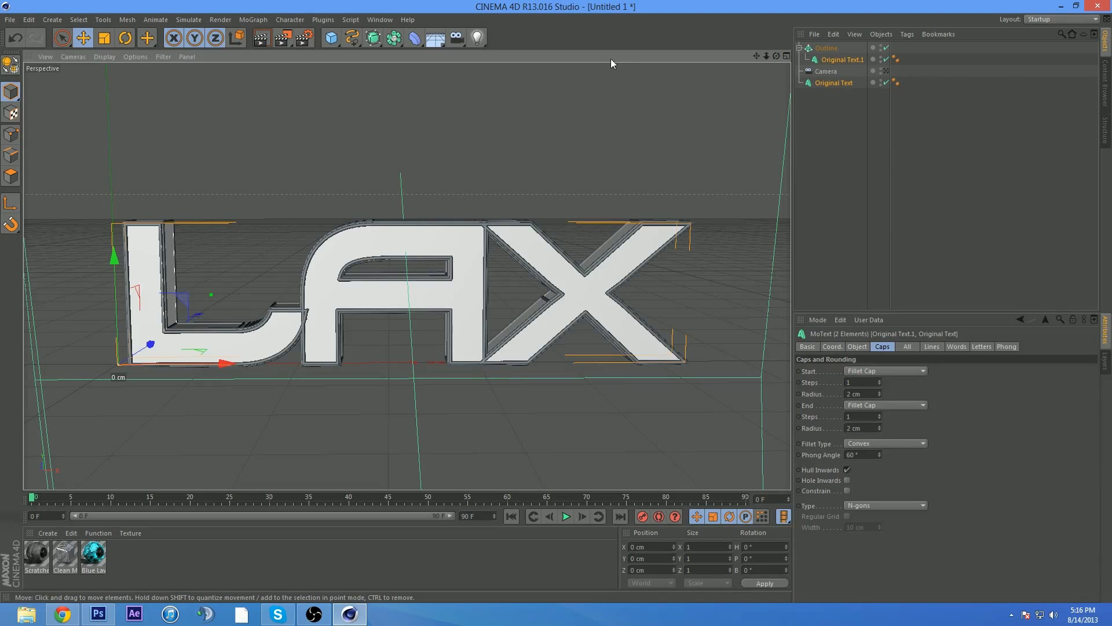
left_click_drag(777, 56, 777, 70)
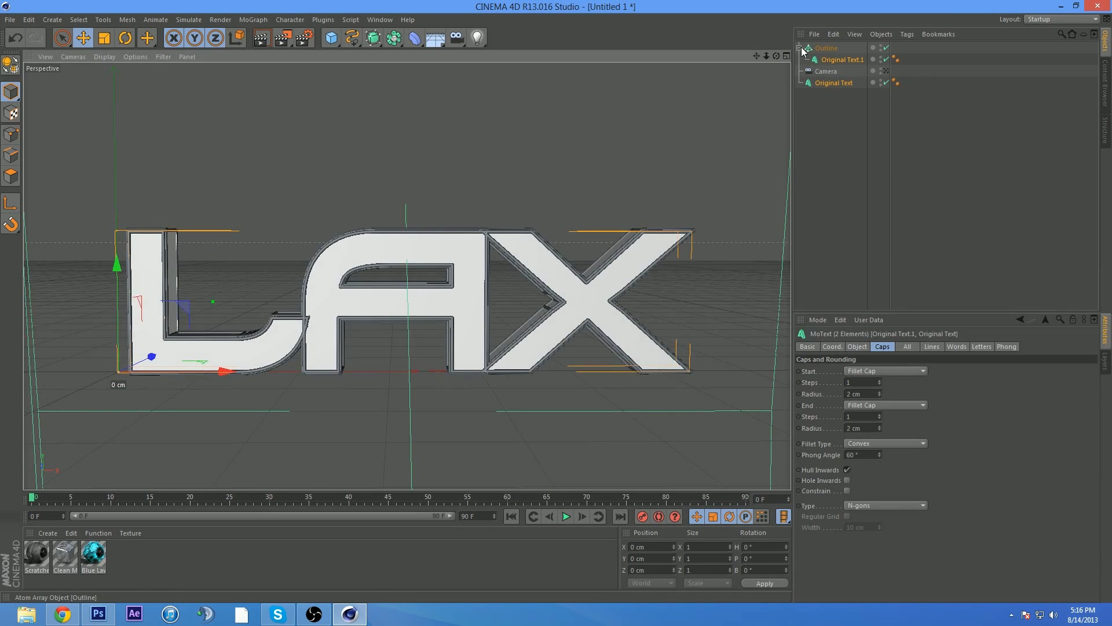
left_click(799, 48)
left_click(826, 48)
left_click(832, 71)
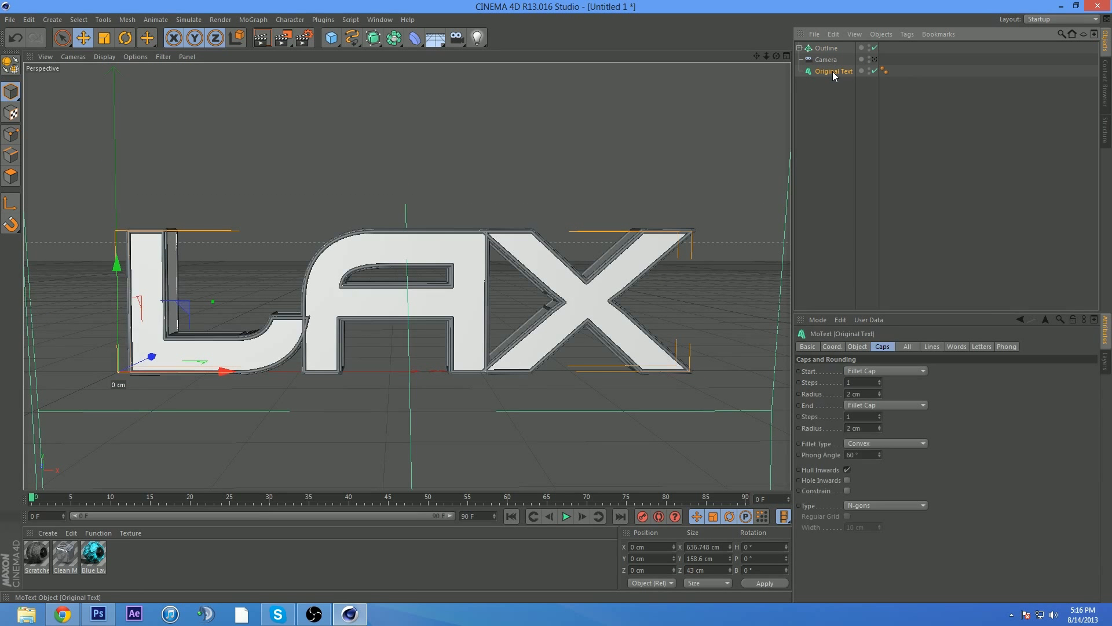
key("ctrl+c")
key("ctrl+v")
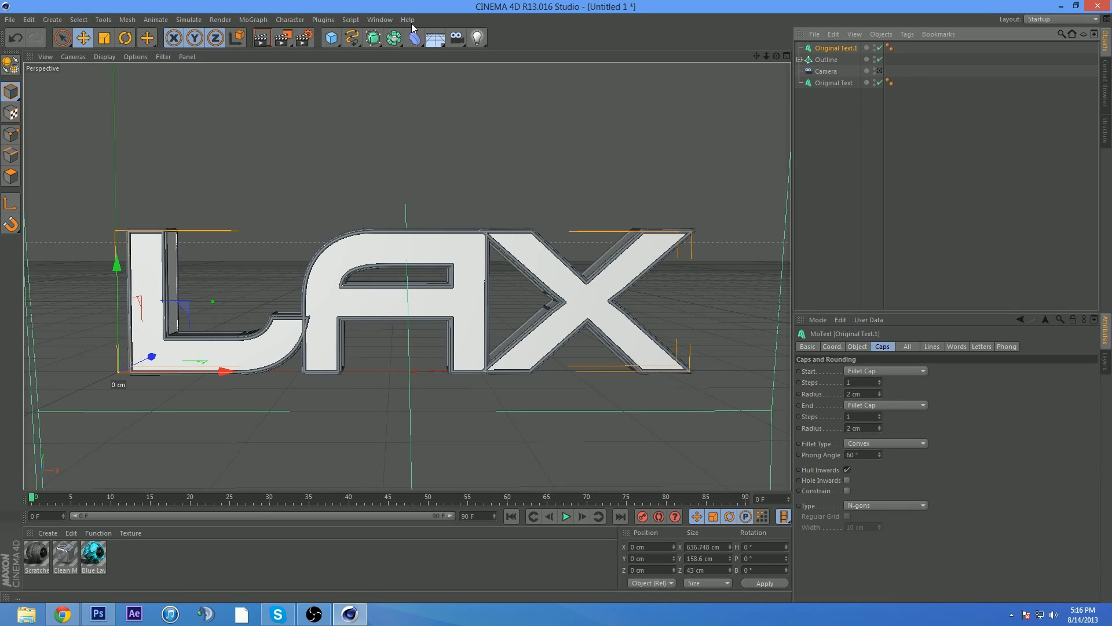
Step: Add a Greebler object, nest the copied LAX text inside it, and collapse its hierarchy
left_click(323, 19)
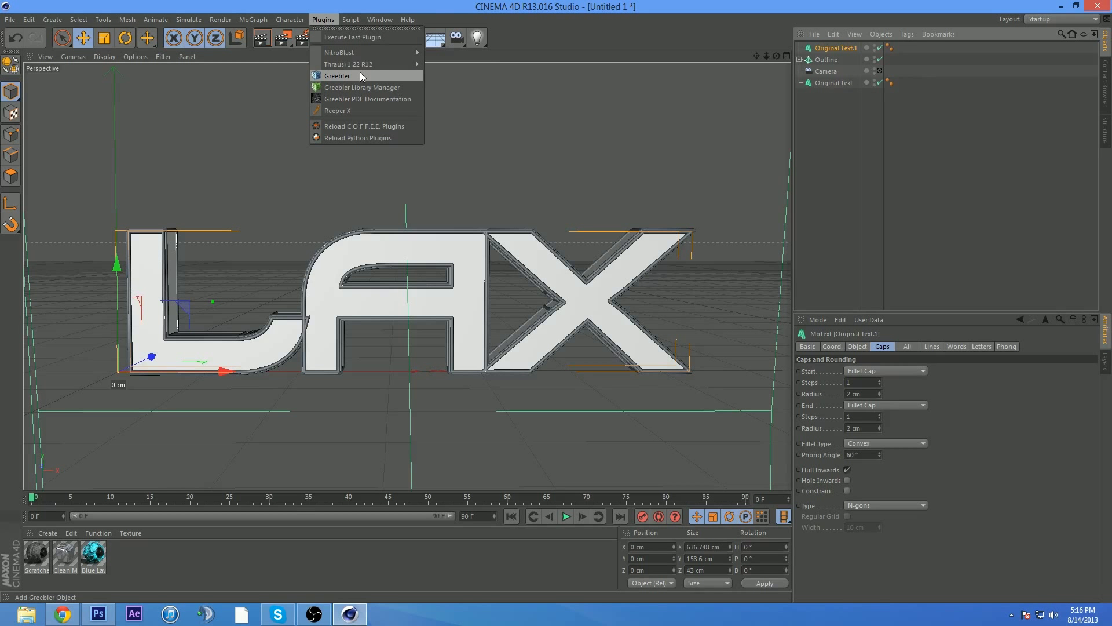
left_click(359, 72)
left_click(823, 60)
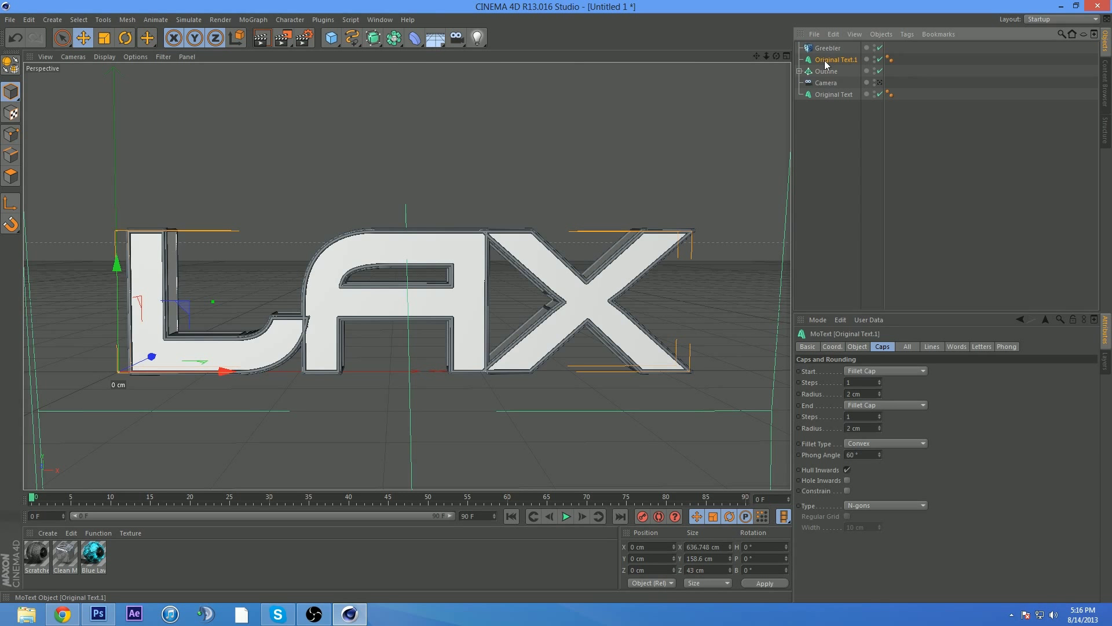
left_click_drag(825, 60, 827, 50)
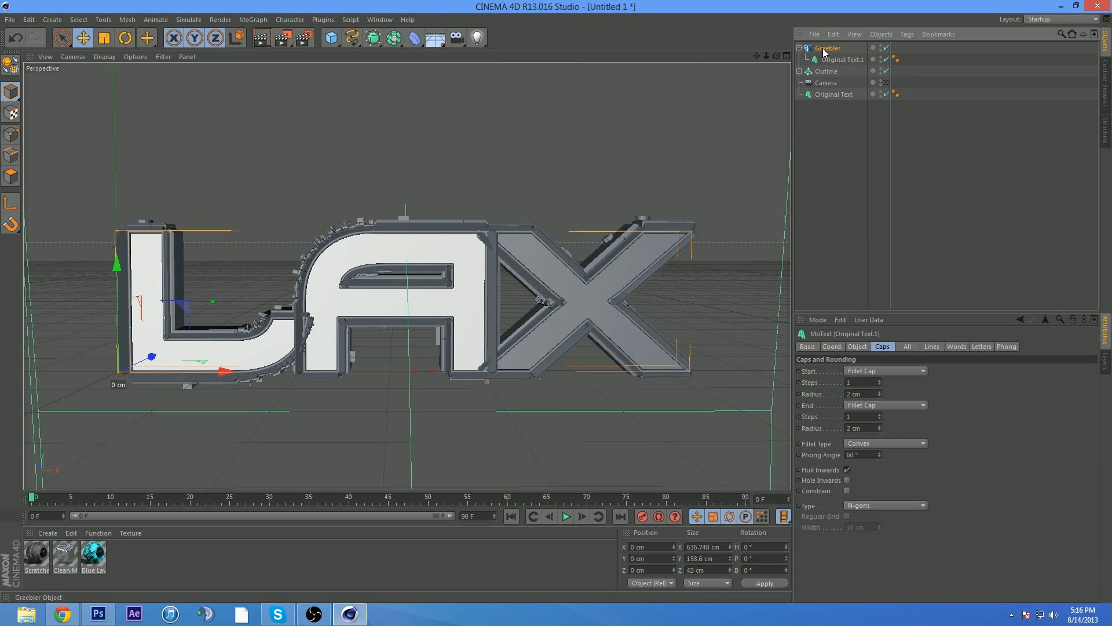
left_click(809, 51)
left_click(800, 48)
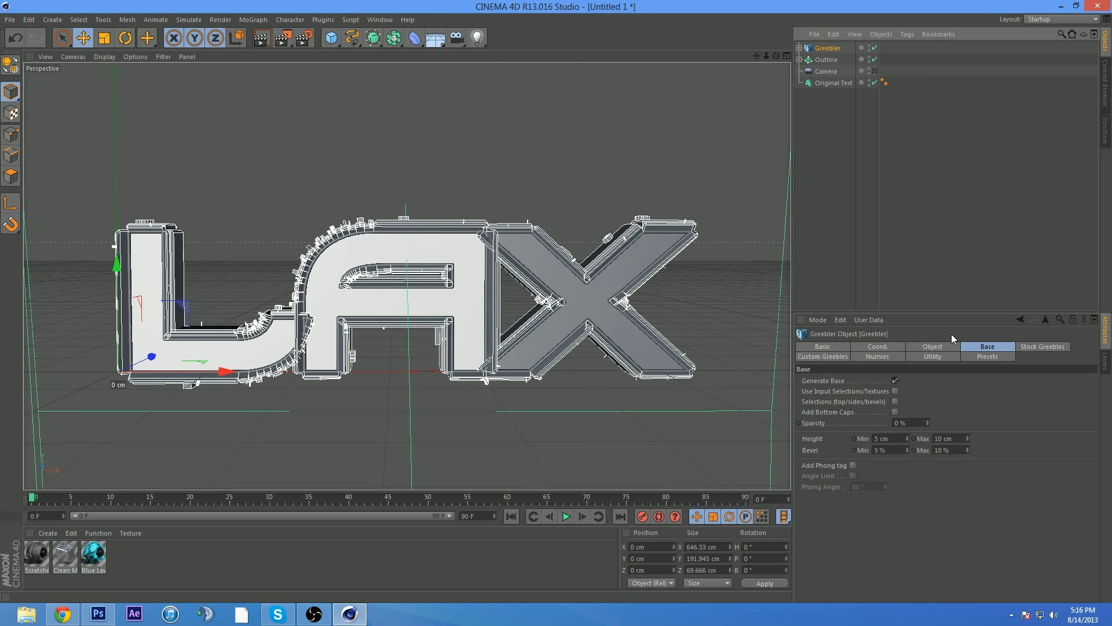
Step: Turn off the generation of stock greebles on the Greebler object
left_click(1044, 348)
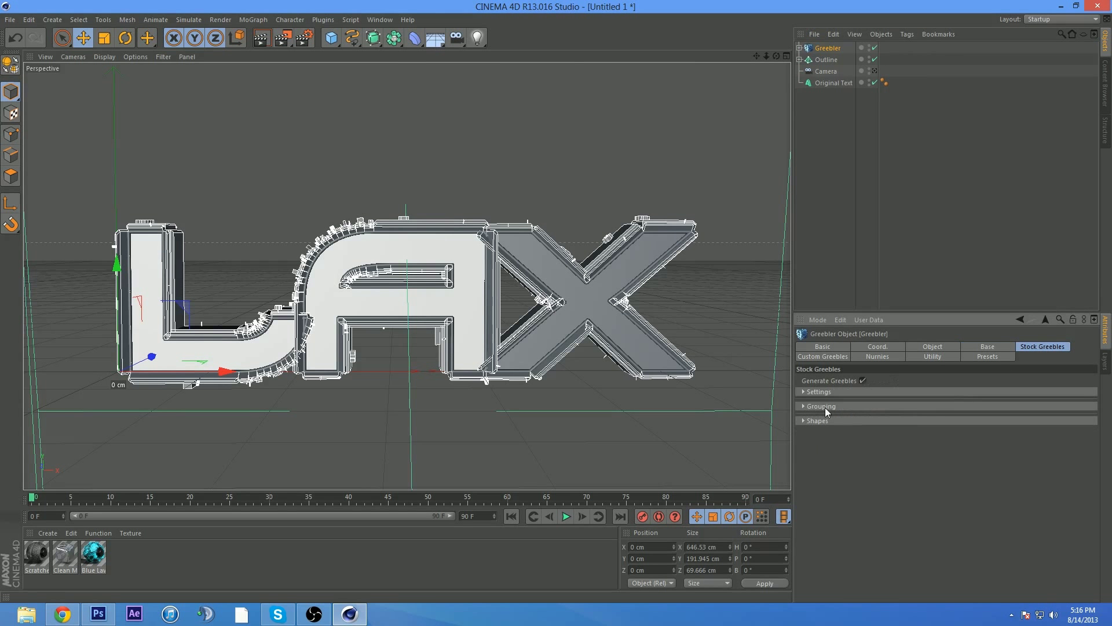
left_click(863, 380)
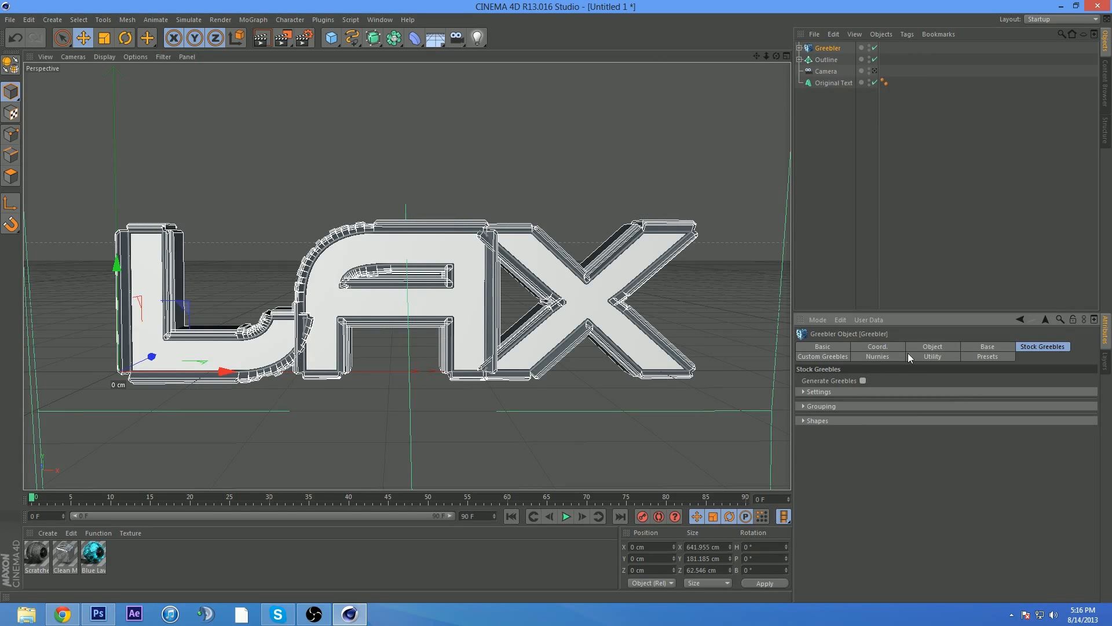
left_click(983, 348)
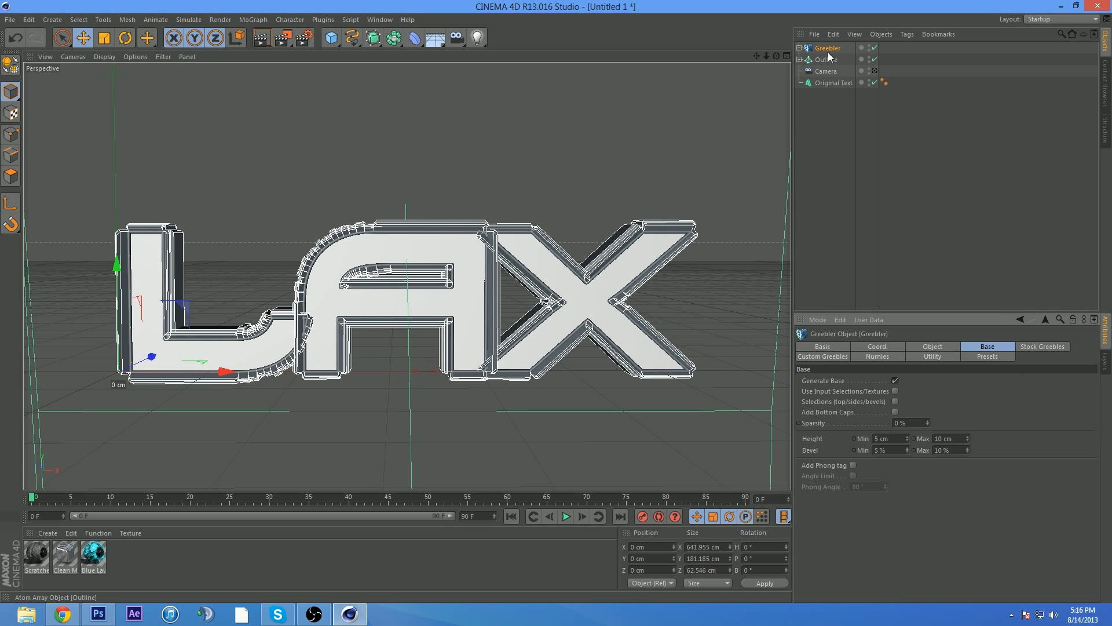
left_click(943, 347)
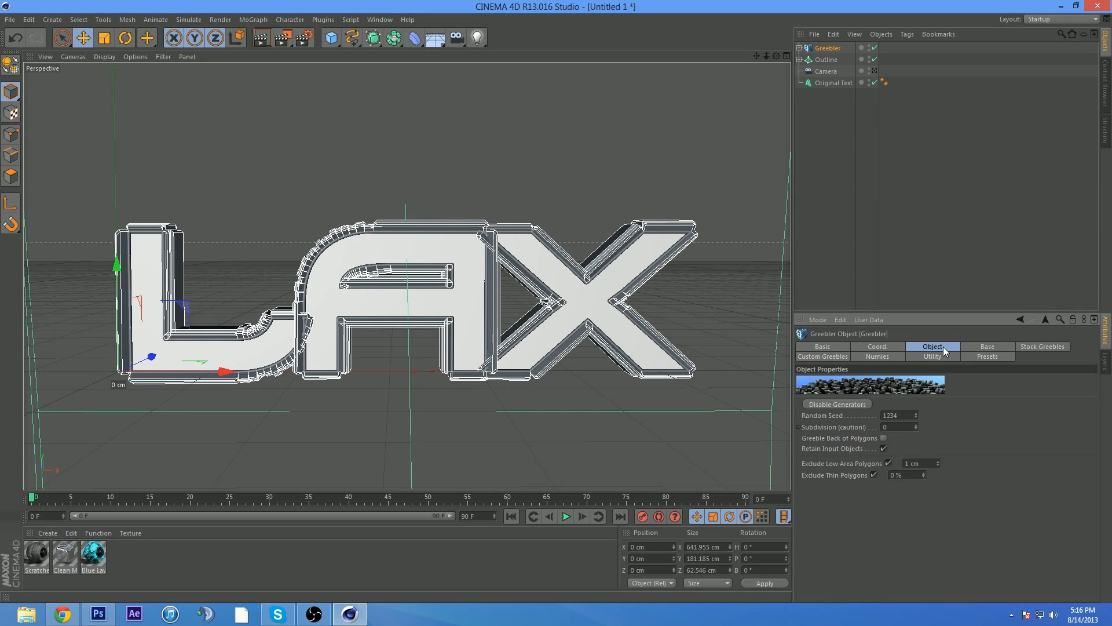
Step: Set the Greebler's base height to a minimum of 1 cm and a maximum of 5 cm
left_click(989, 347)
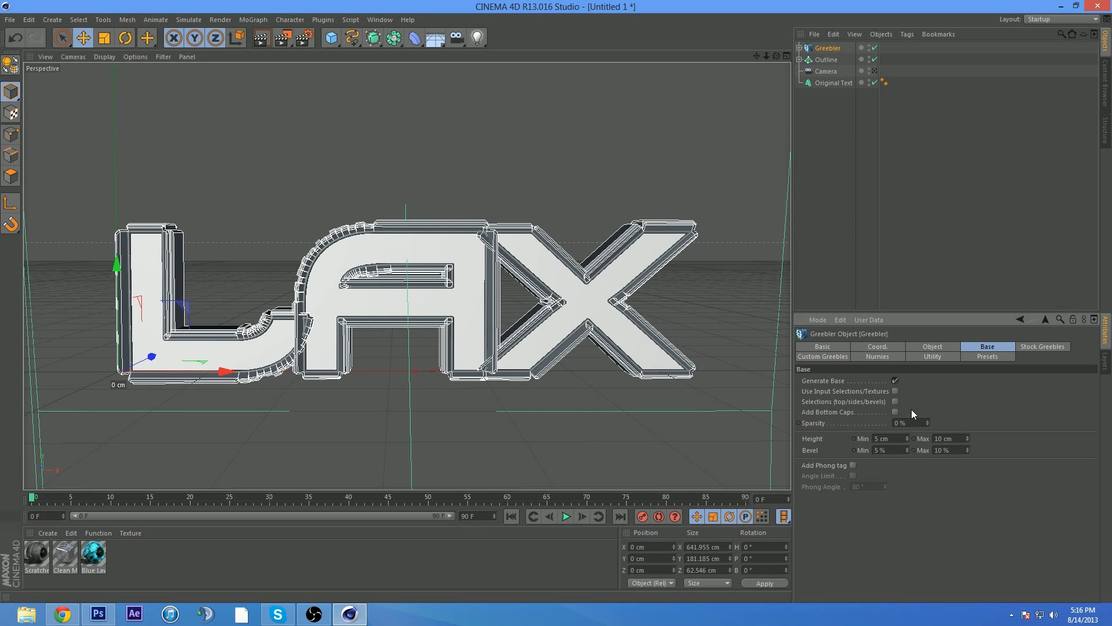
left_click_drag(968, 440, 908, 441)
left_click(969, 439)
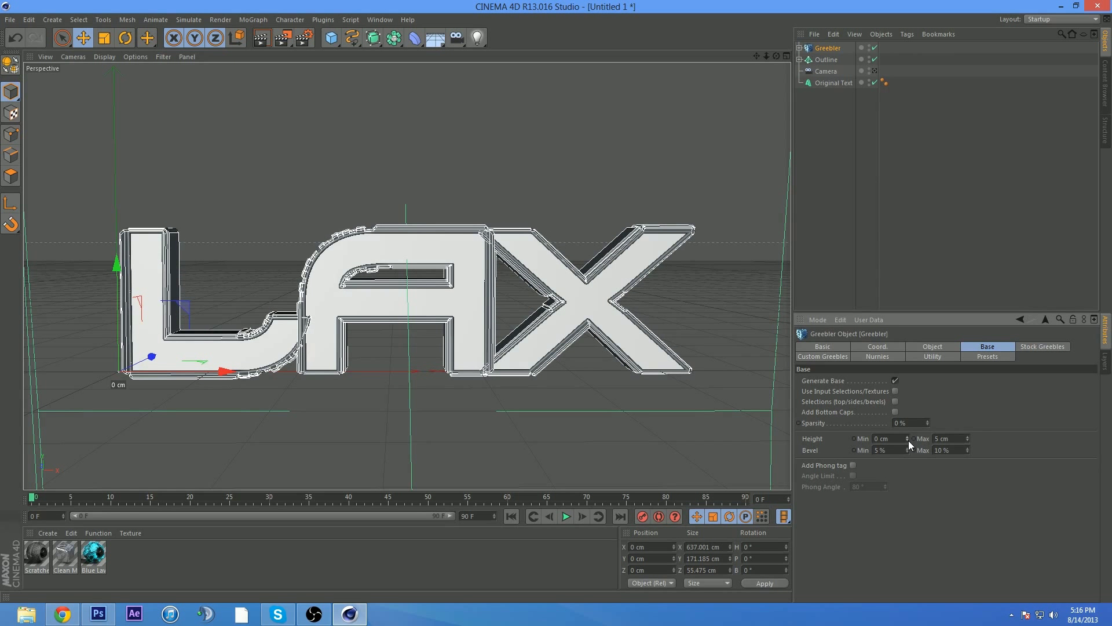
left_click(908, 436)
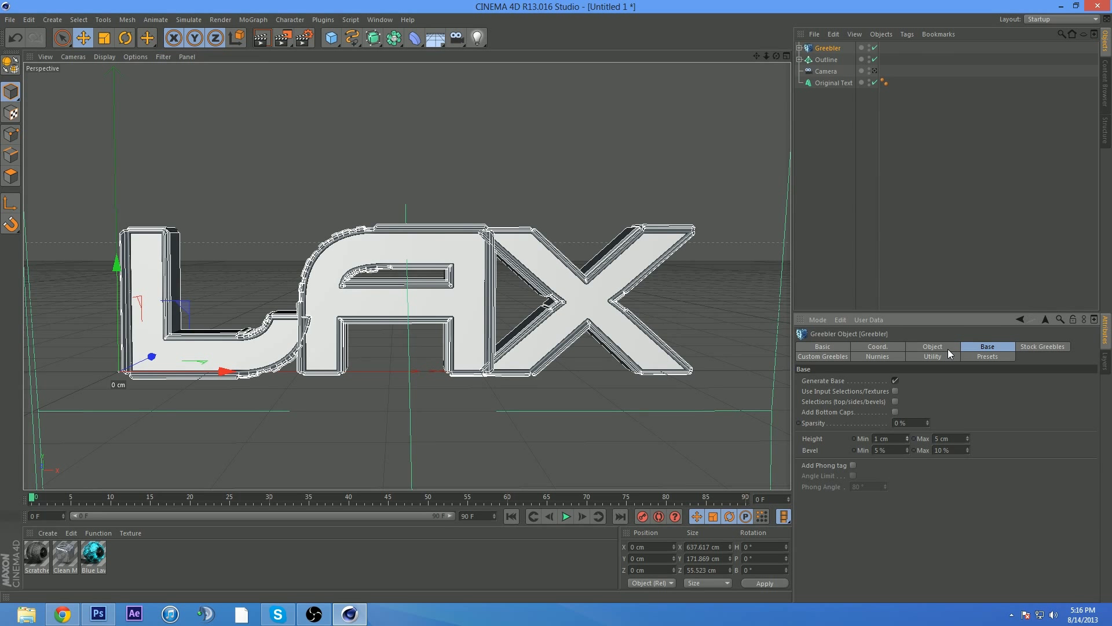
Step: Set the depth subdivision of the text object inside the Greebler to 5
left_click(799, 48)
left_click(830, 60)
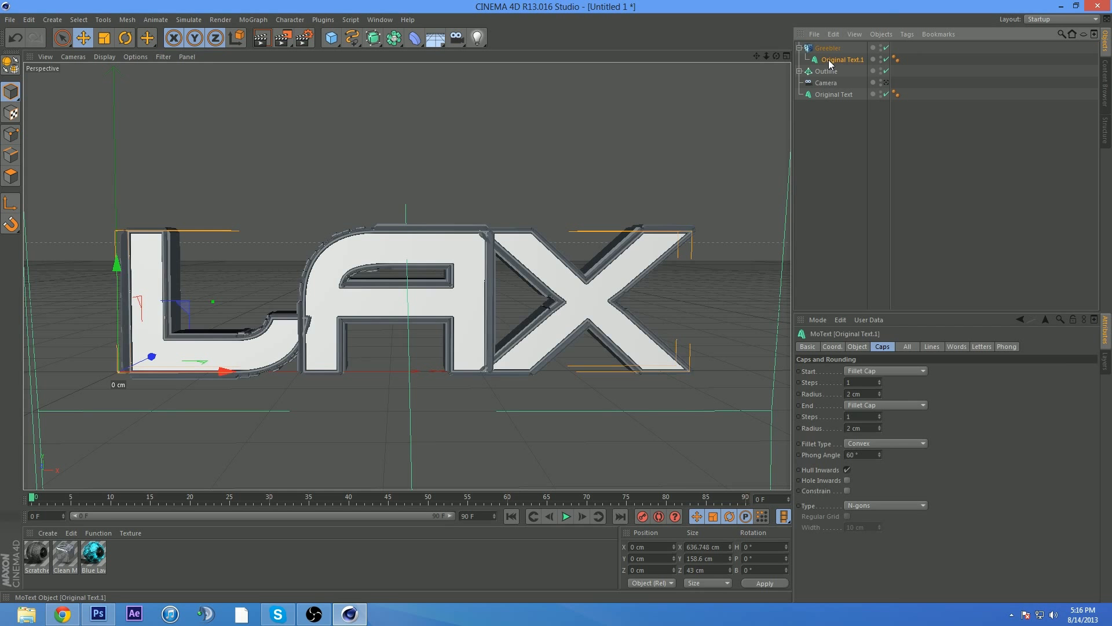
left_click_drag(776, 56, 844, 277)
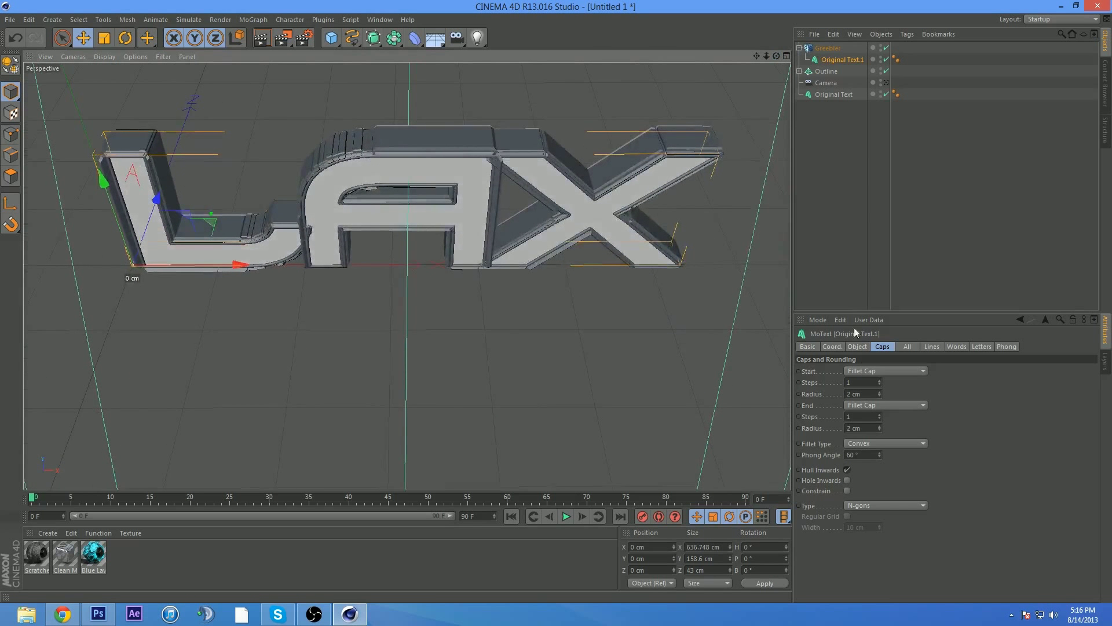
left_click(863, 346)
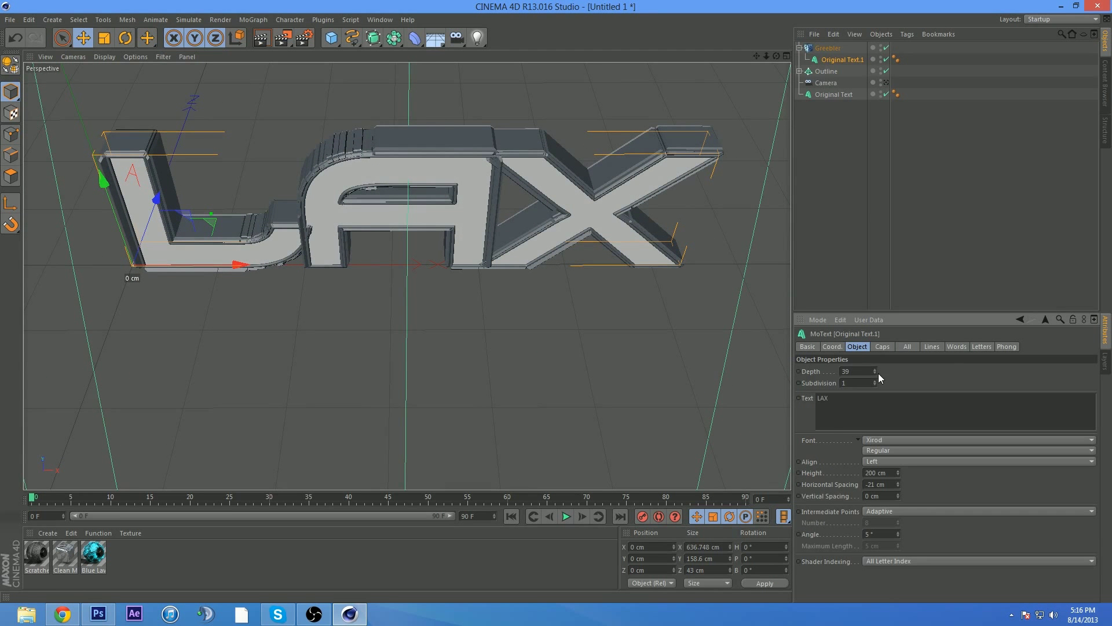
left_click(875, 380)
left_click(875, 380)
left_click(875, 380)
left_click(875, 380)
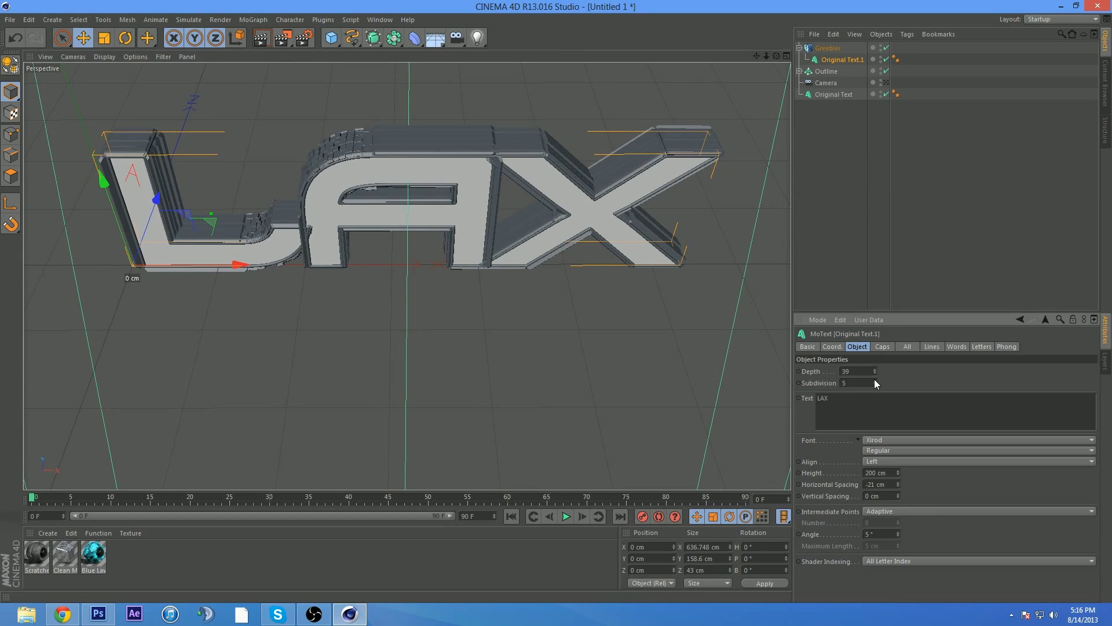
Step: Apply a Random effector to all three LAX text objects, including those inside the Greebler and Outline
left_click_drag(777, 56, 690, 164)
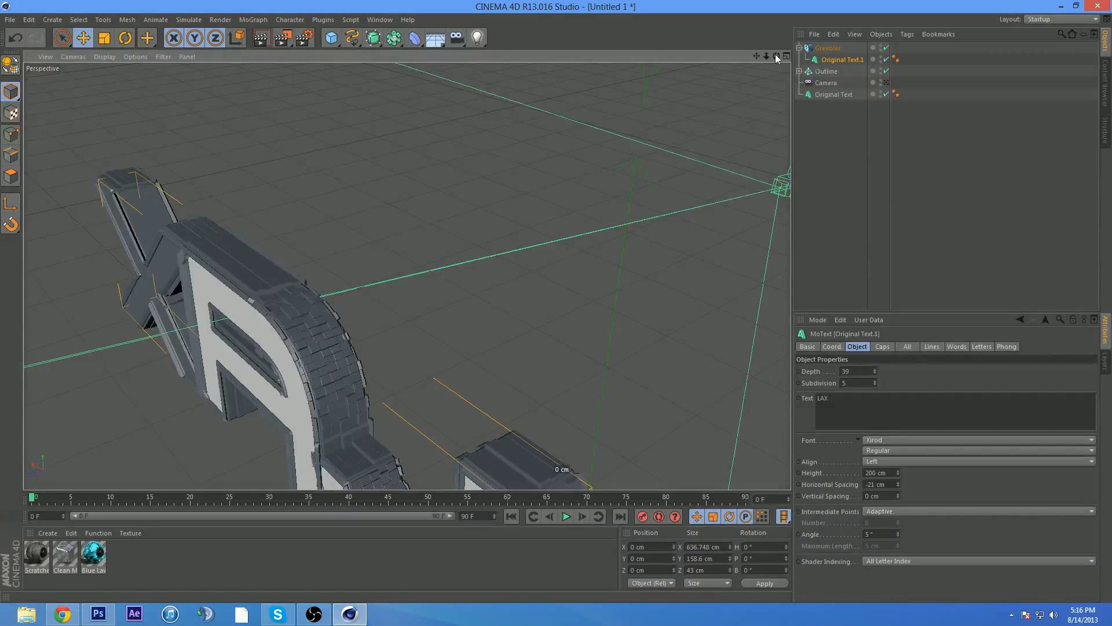
left_click_drag(777, 56, 747, 81)
mouse_move(407, 275)
left_mouse_down("alt")
mouse_move(393, 232)
mouse_move(406, 276)
left_mouse_up("alt")
left_click_drag(840, 60, 827, 72, "ctrl")
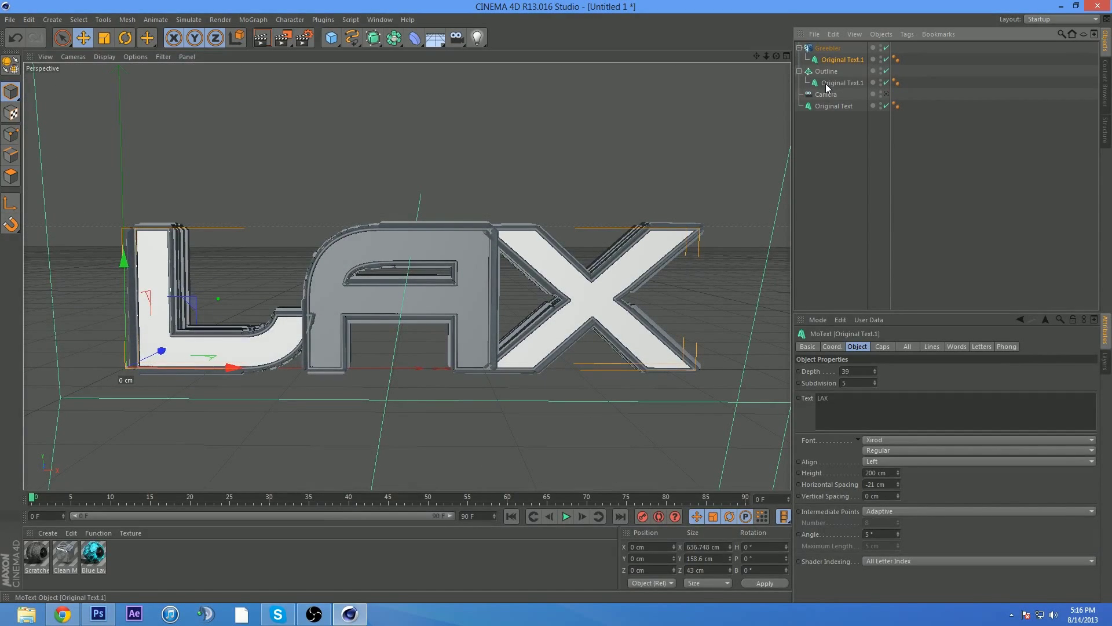
left_click(838, 60)
left_click(835, 82, "ctrl")
left_click(835, 106, "ctrl")
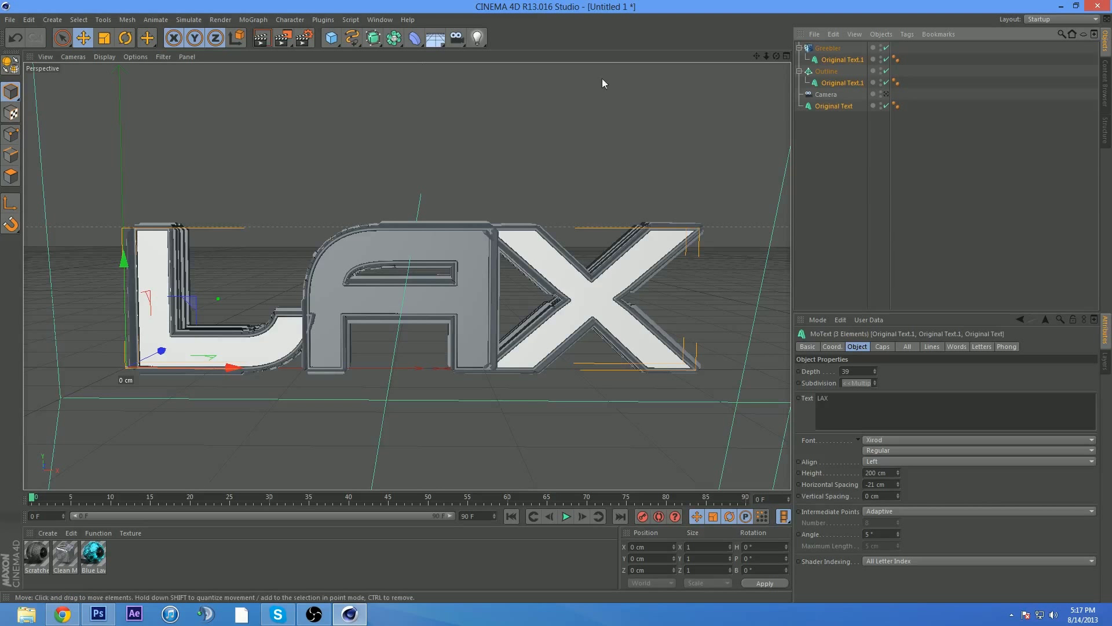
left_click(254, 20)
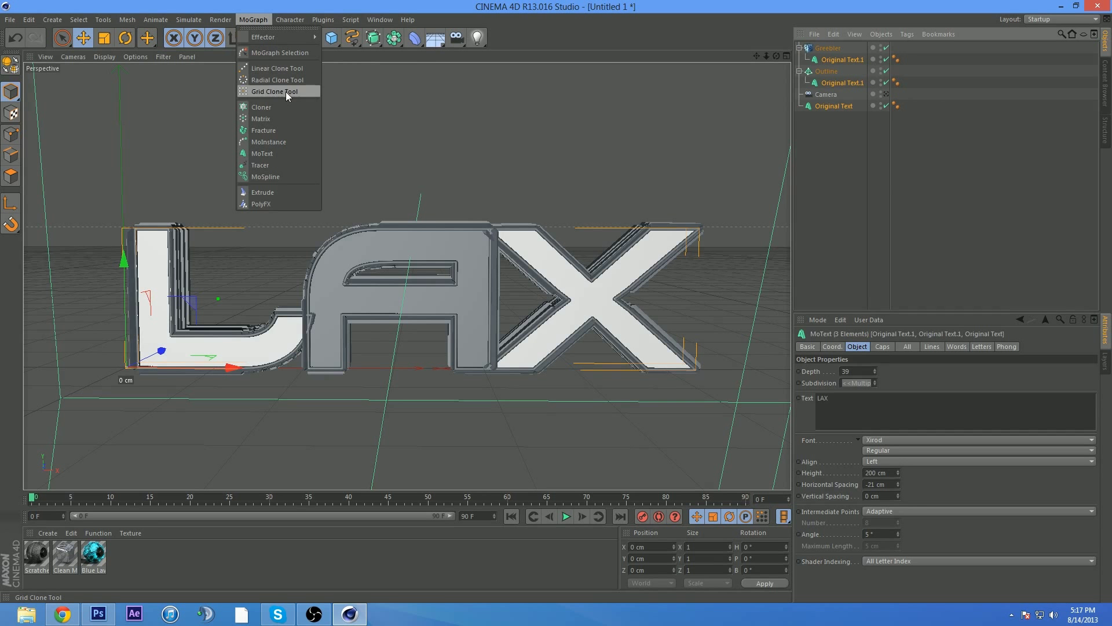
mouse_move(271, 36)
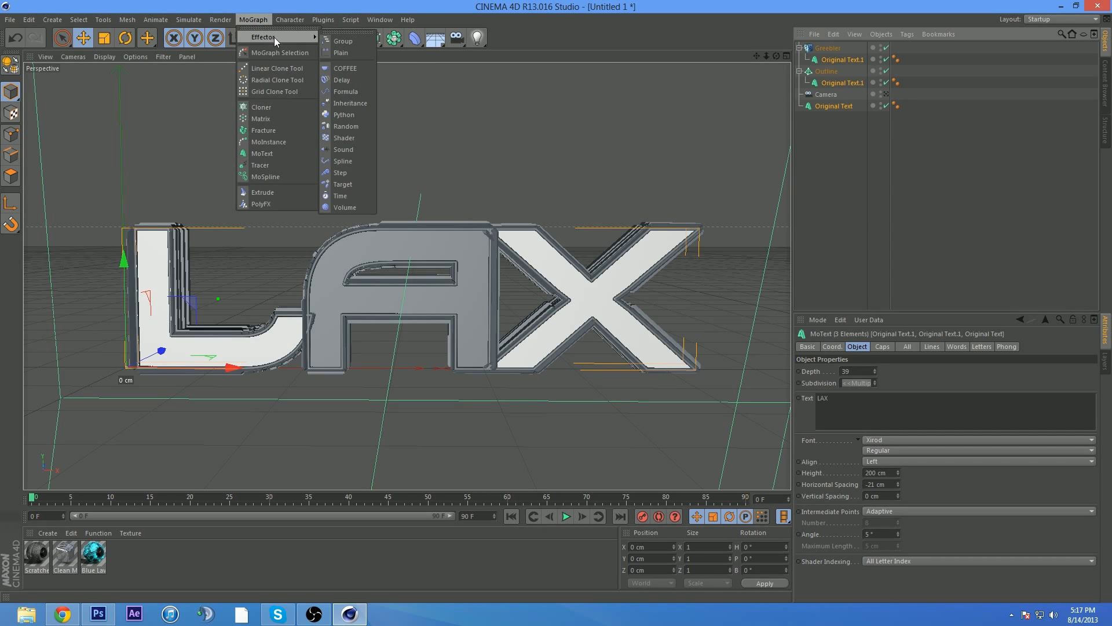
left_click(342, 126)
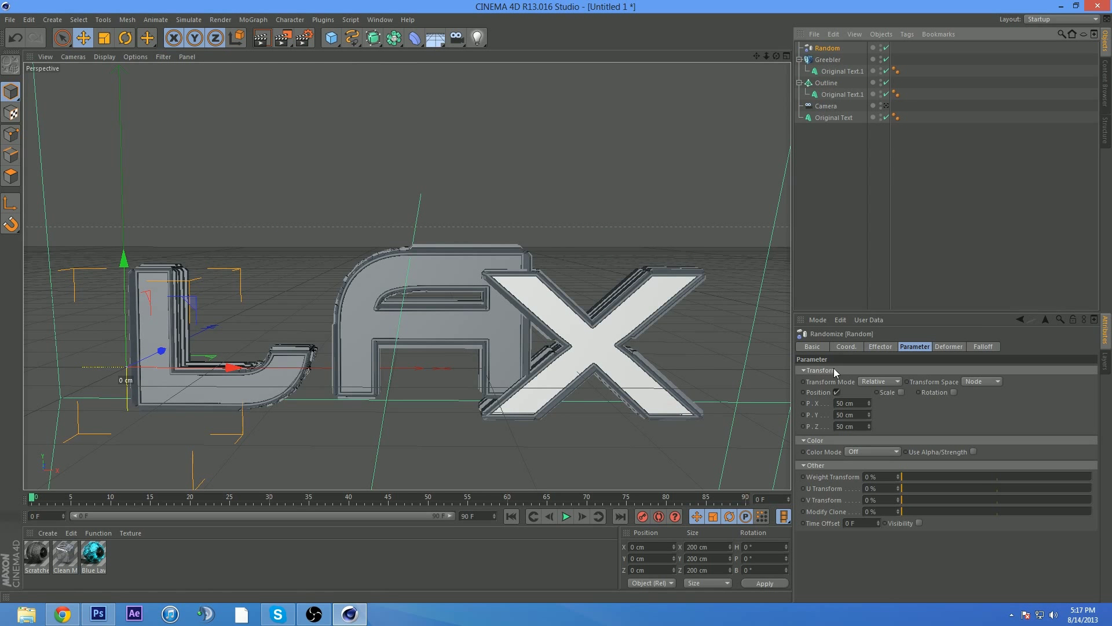
Step: Turn off position and turn on rotation in the Random effector's transform parameters
left_click(880, 346)
left_click(911, 348)
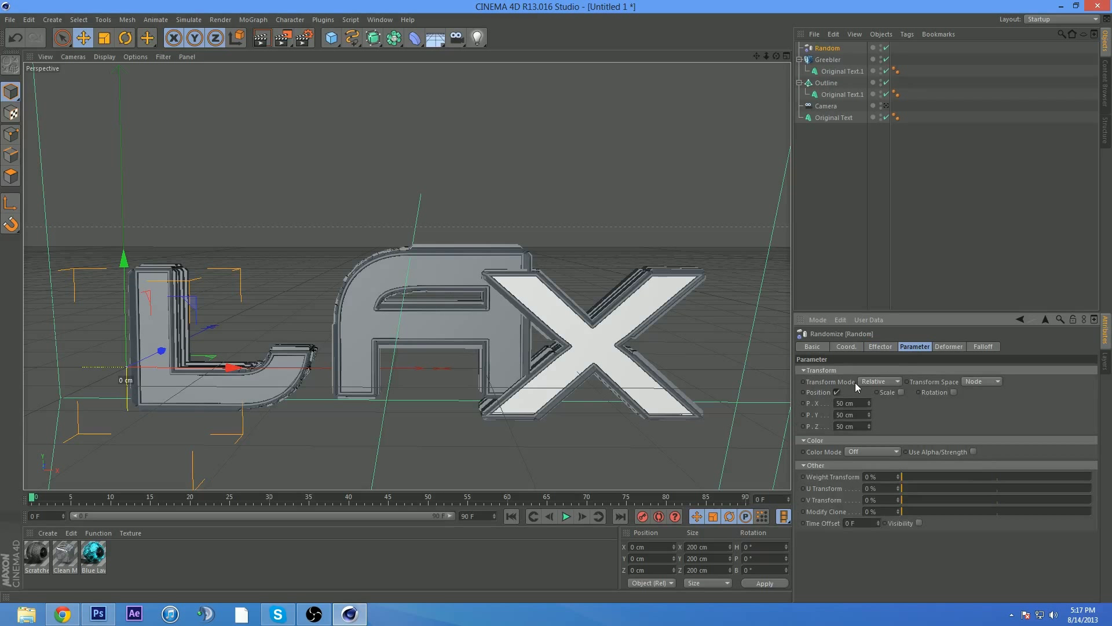
left_click(836, 391)
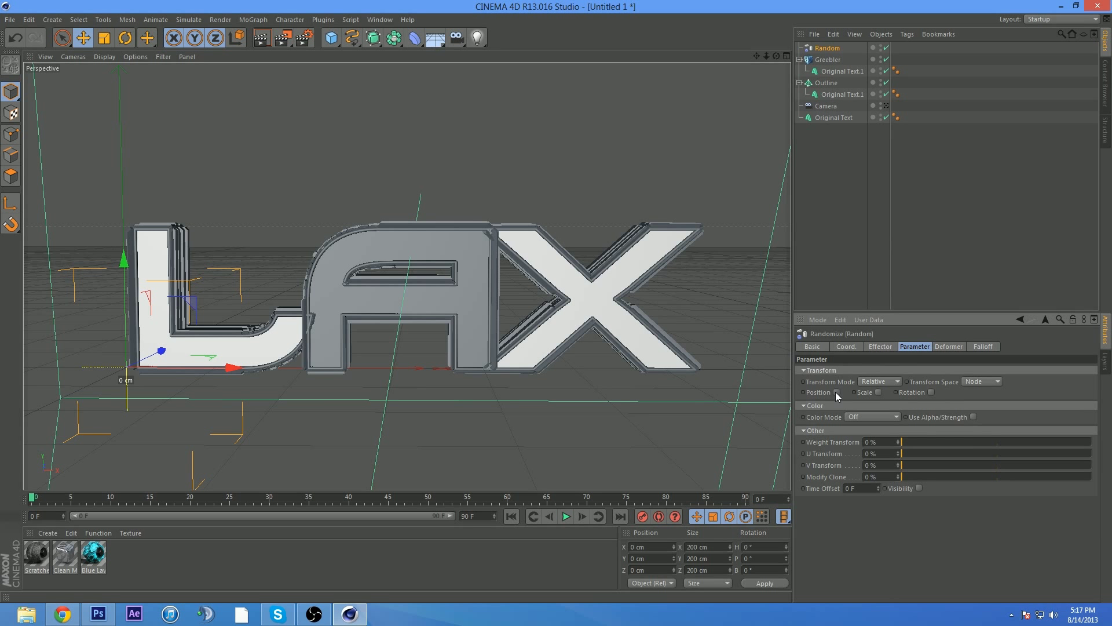
left_click(931, 392)
Step: Set the Random effector's rotation to 17° heading, -13° pitch and 0° bank
left_click_drag(965, 400, 964, 400)
left_click(964, 402)
left_click(964, 413)
left_click(964, 412)
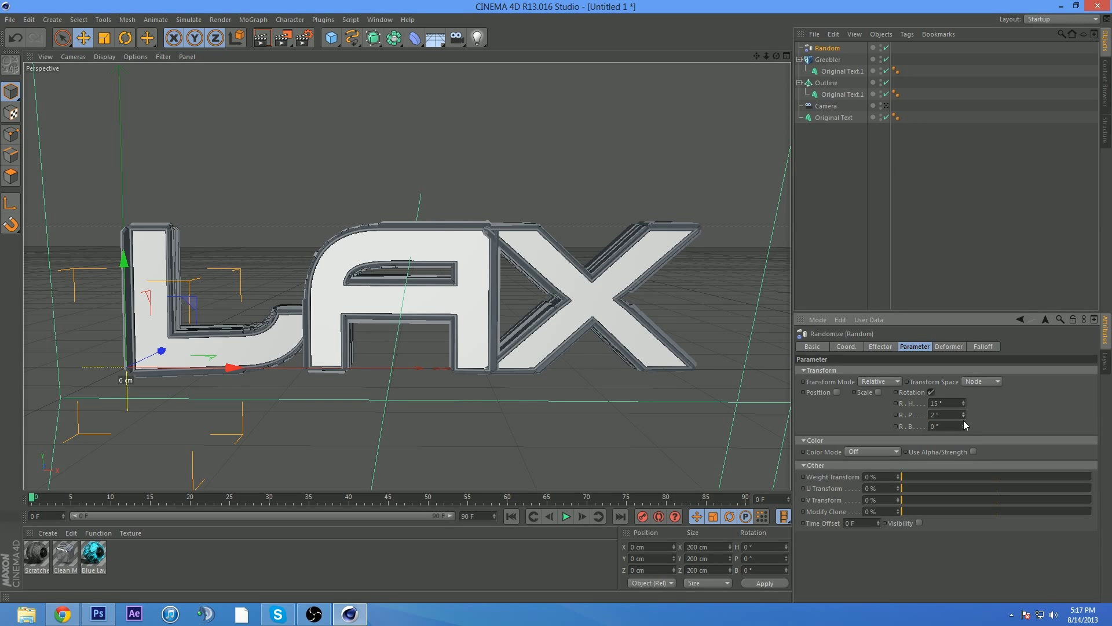
left_click_drag(964, 417, 964, 417)
left_click(964, 424)
left_click(964, 425)
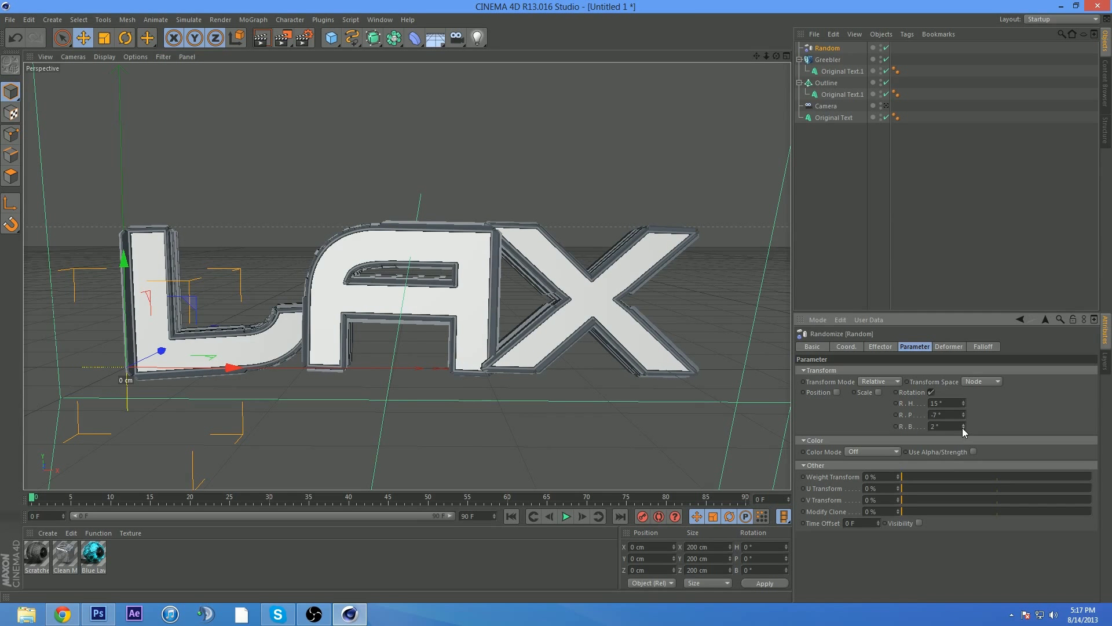
left_click(963, 430)
left_click(963, 430)
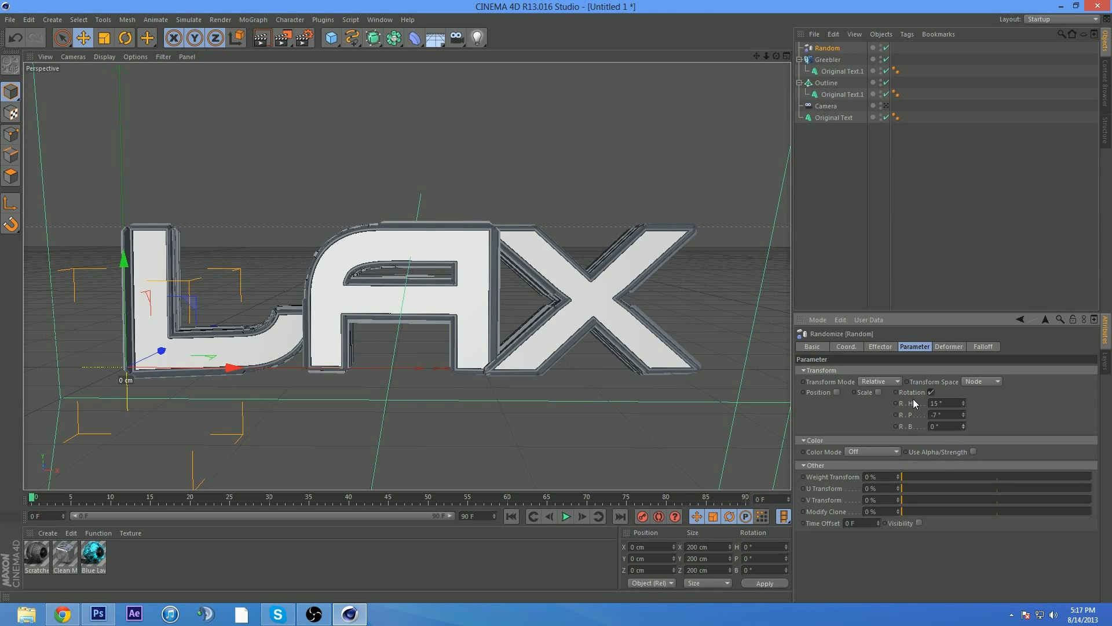
left_click_drag(964, 418, 963, 419)
left_click(963, 401)
left_click(964, 401)
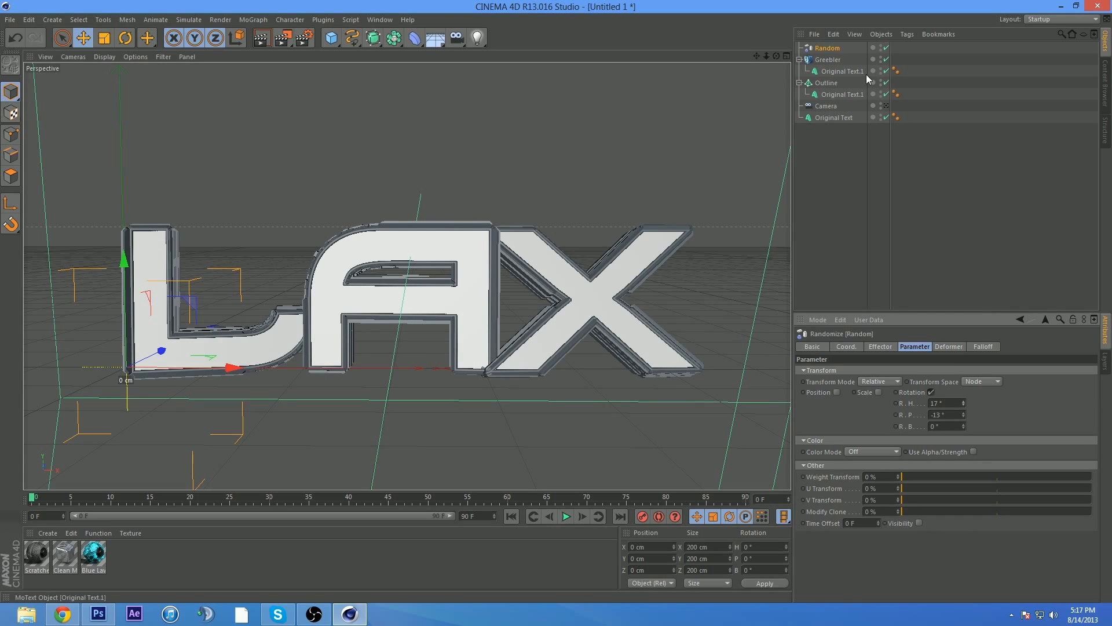
Step: Collapse the Greebler hierarchy and move the Greebler back about 5 cm along the Z axis
left_click(803, 60)
left_click(800, 60)
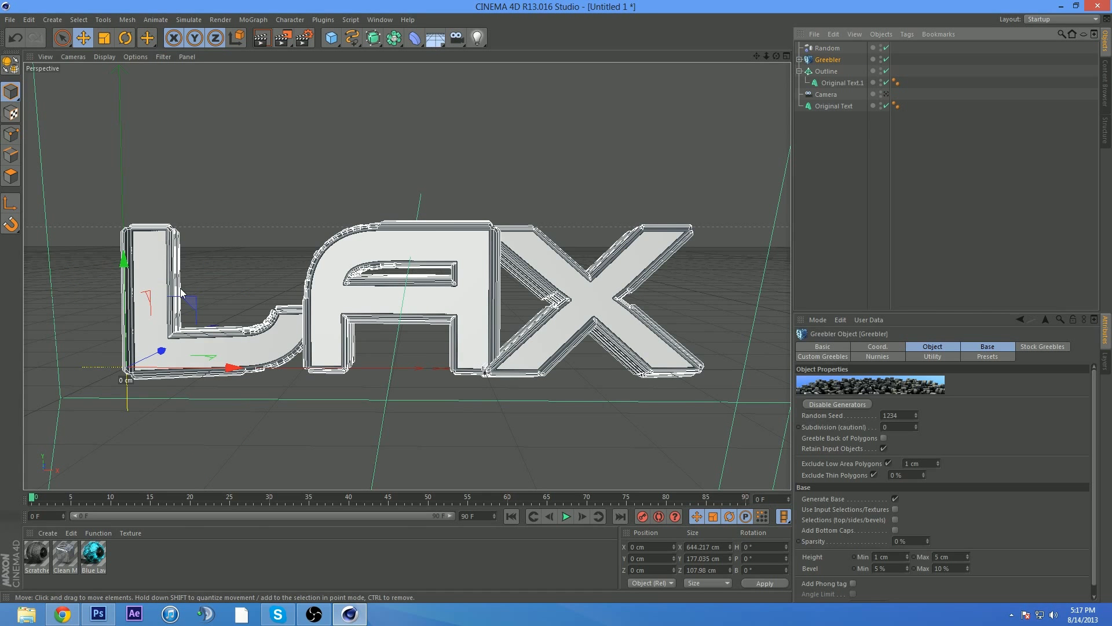
left_click_drag(162, 351, 162, 352)
left_click_drag(776, 56, 721, 66)
mouse_move(667, 266)
left_mouse_down()
mouse_move(651, 261)
mouse_move(665, 266)
left_mouse_up()
left_click_drag(776, 55, 406, 276)
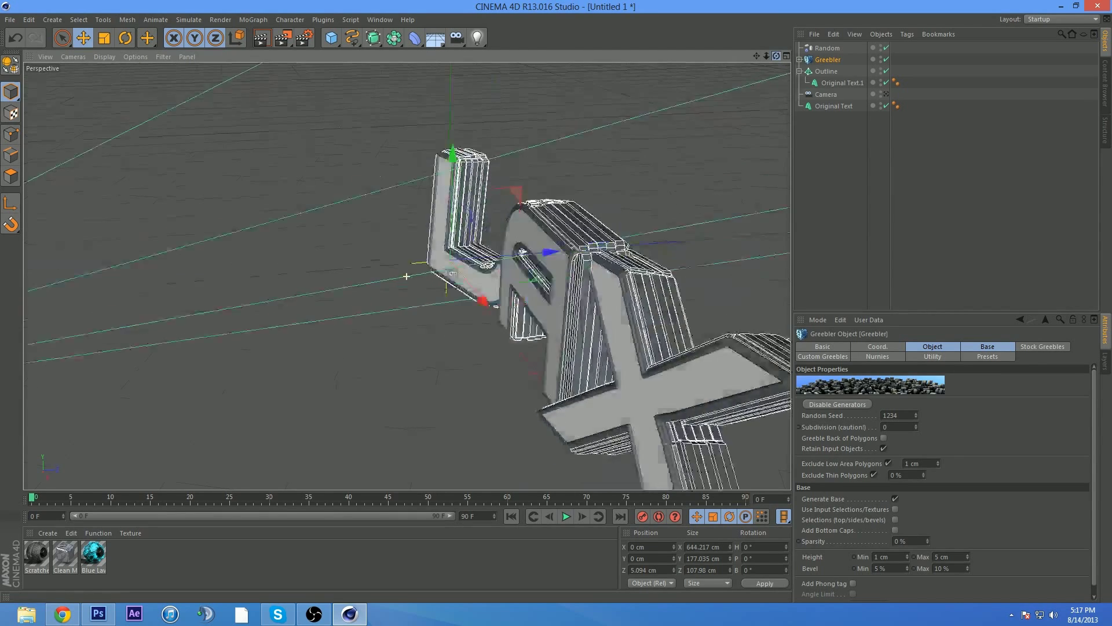
Step: Select the Outline atom array, collapse its hierarchy, and return to a front view of the text
left_click(827, 71)
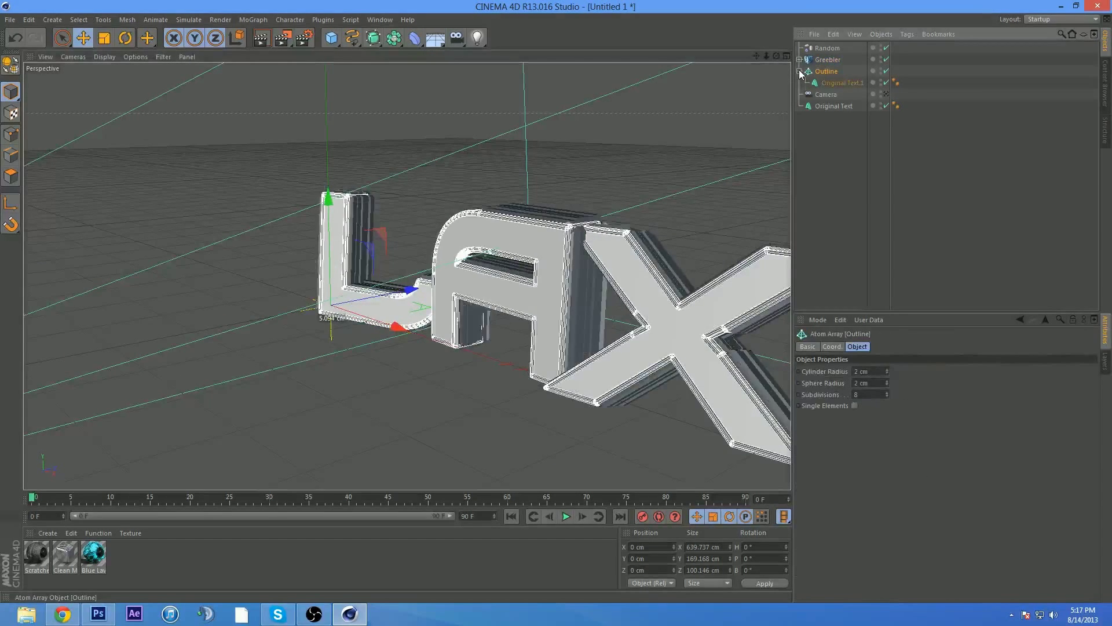
left_click(799, 71)
left_click_drag(776, 53, 666, 58)
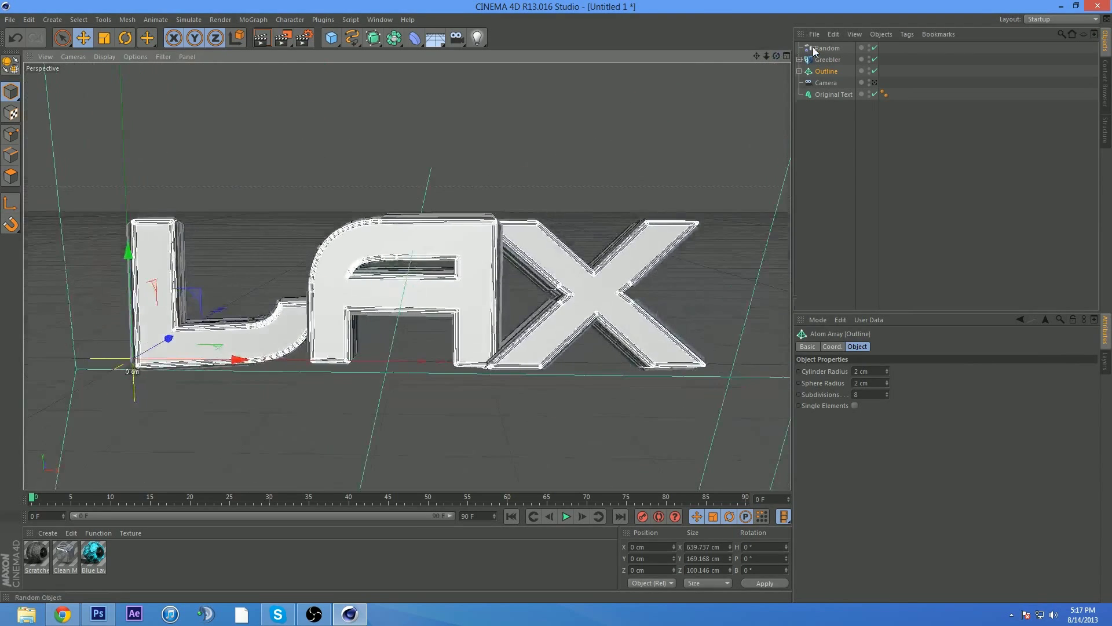
Step: Duplicate the Original Text object and make the copy editable
left_click(832, 95)
key("ctrl+c")
key("ctrl+v")
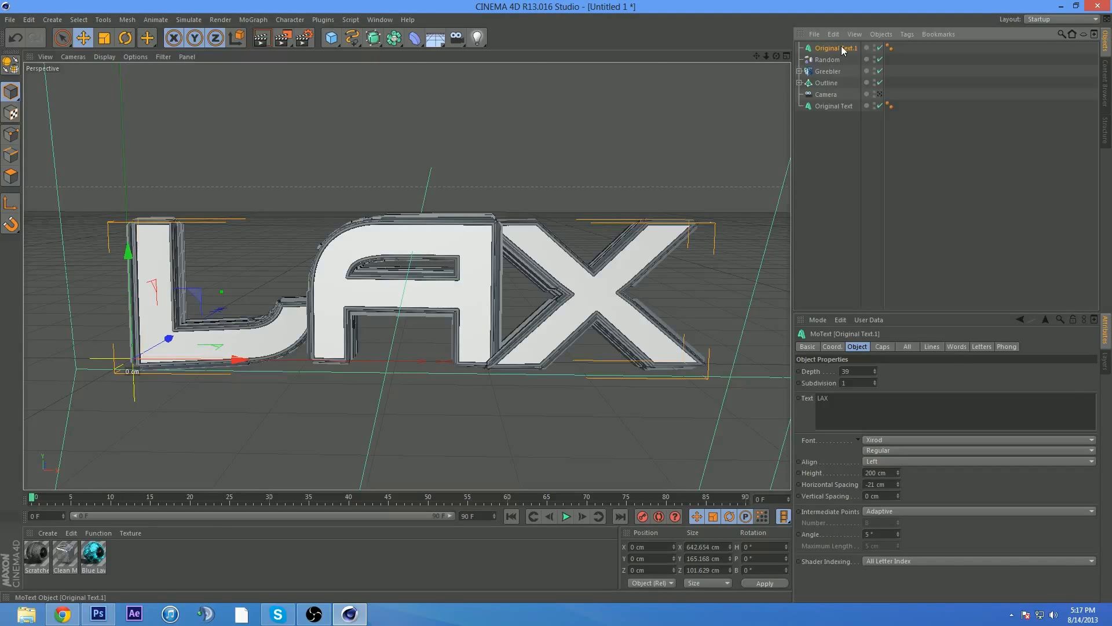
key("c")
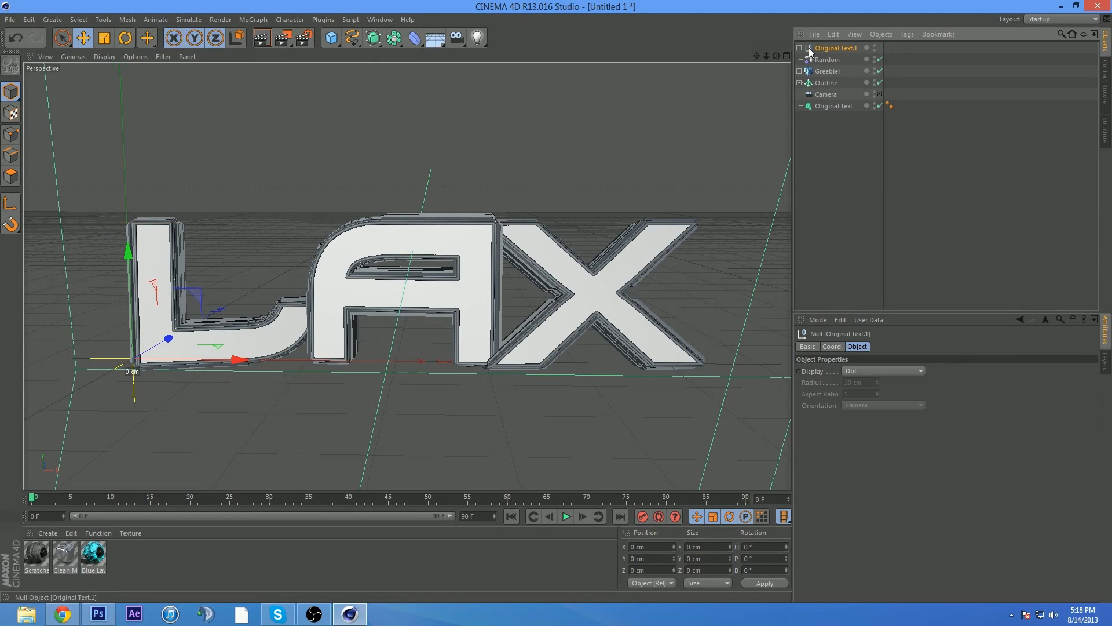
Step: Move the L, A and X splines out of the converted copy to the top level and delete the rest of the copy
left_click(805, 59)
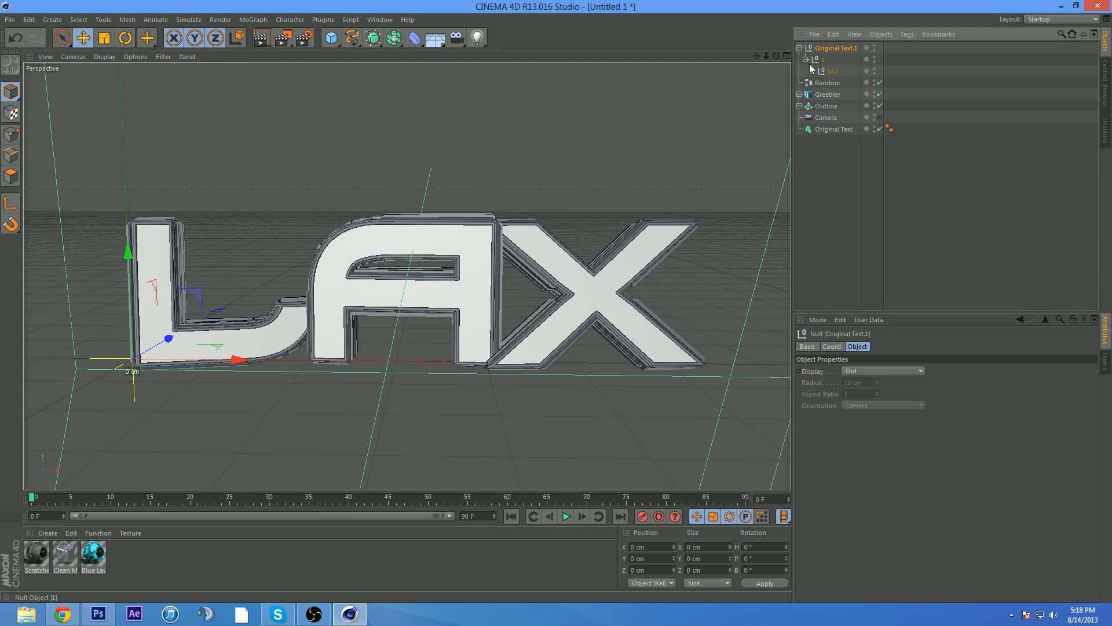
left_click(812, 71)
left_click(818, 82)
left_click(819, 106)
left_click(818, 128)
left_click(842, 141)
left_click(843, 118, "ctrl")
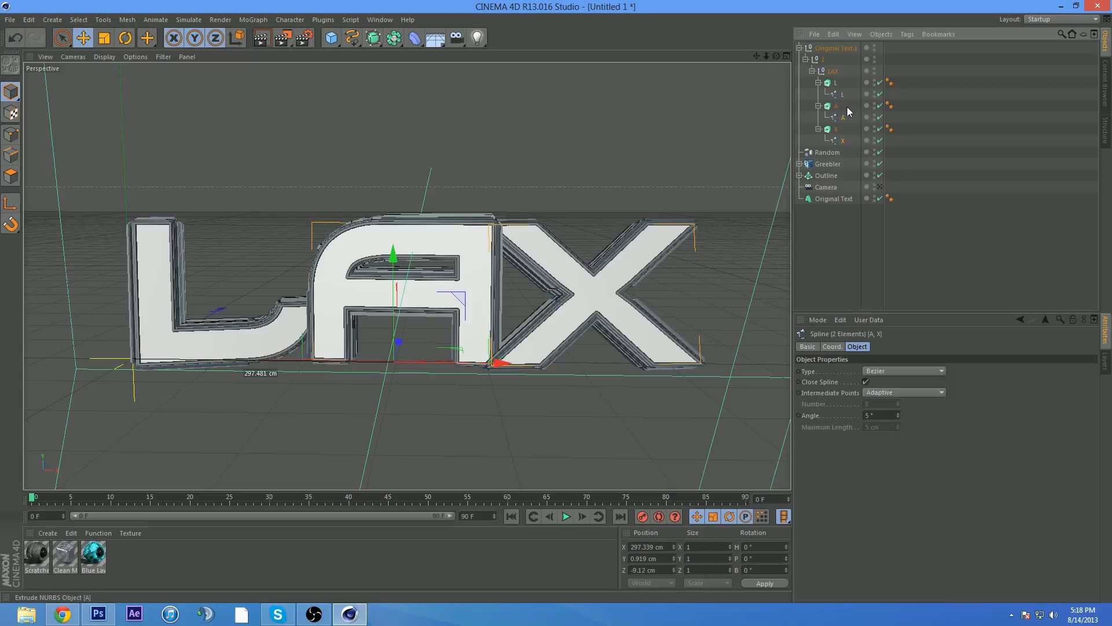
left_click(842, 94, "ctrl")
left_click_drag(842, 94, 847, 43)
left_click(829, 82)
key("Delete")
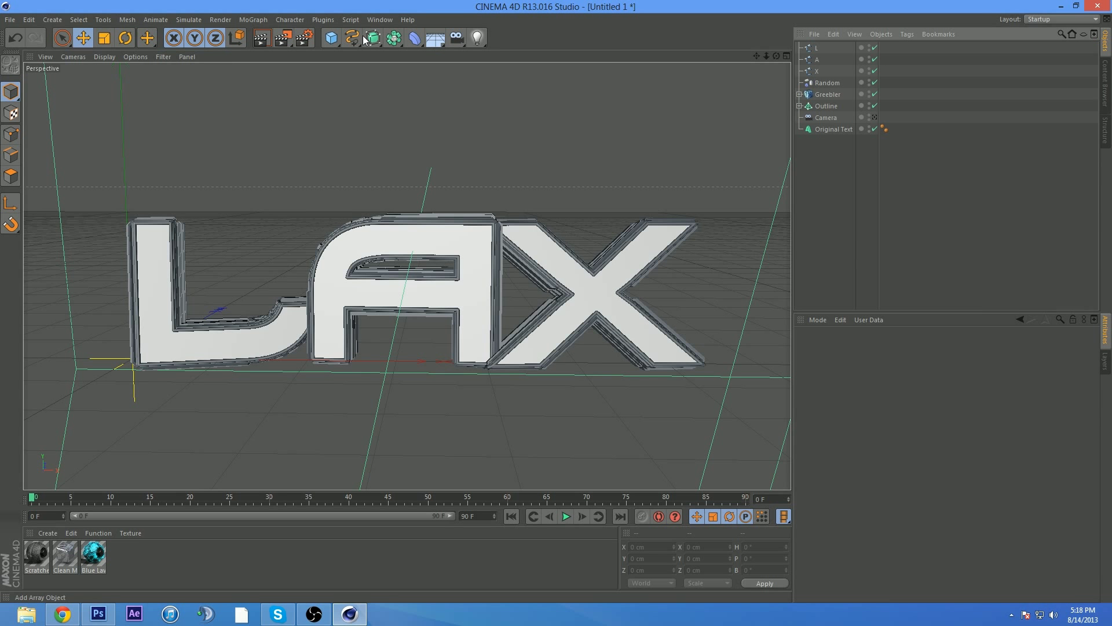
Step: Add a Reeper X plugin object and duplicate it twice
left_click(322, 19)
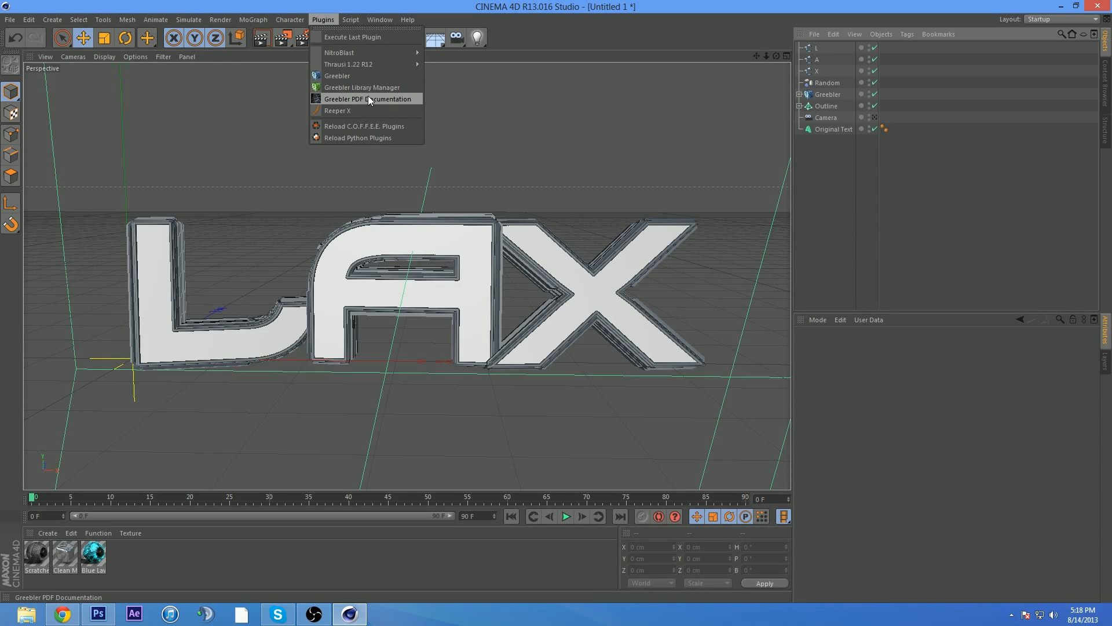
left_click(361, 110)
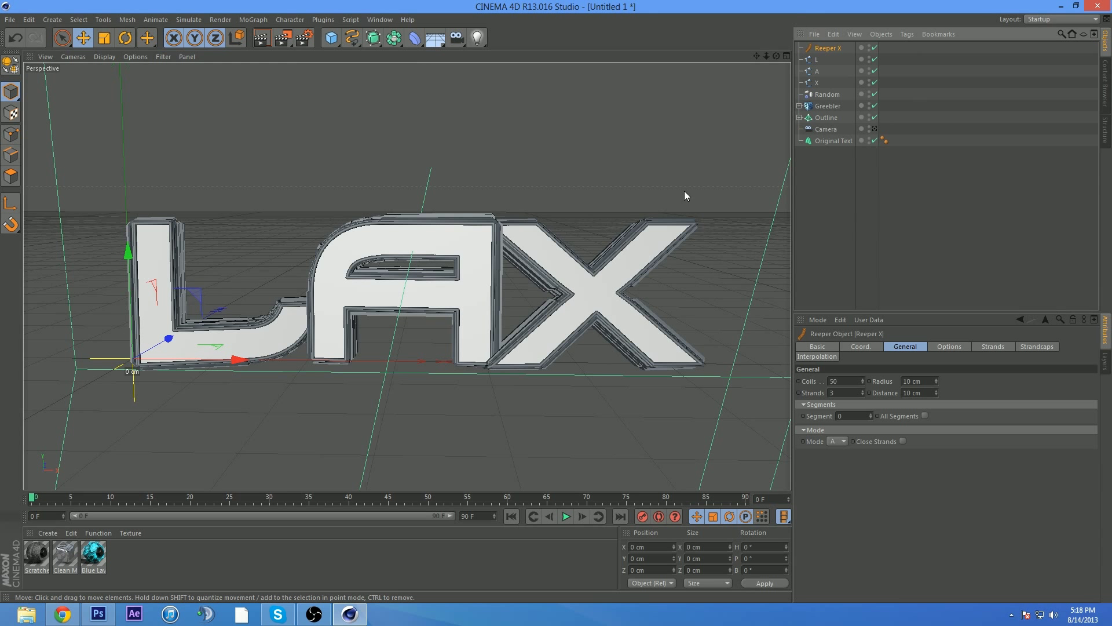
key("ctrl+v")
key("ctrl+v")
Step: Nest the L spline under Reeper X, A under Reeper X.1 and X under Reeper X.2, and collapse all three hierarchies
left_click_drag(816, 84, 833, 59)
double_click(817, 94)
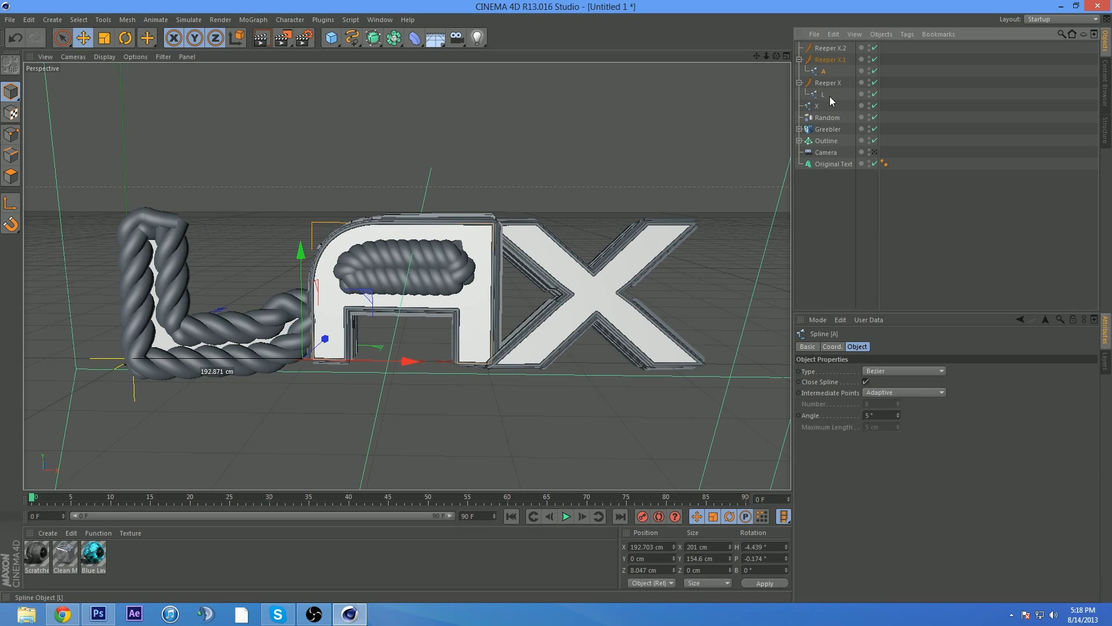
left_click(816, 108)
left_click_drag(816, 112, 830, 49)
left_click(800, 48)
left_click(799, 59)
left_click(799, 71)
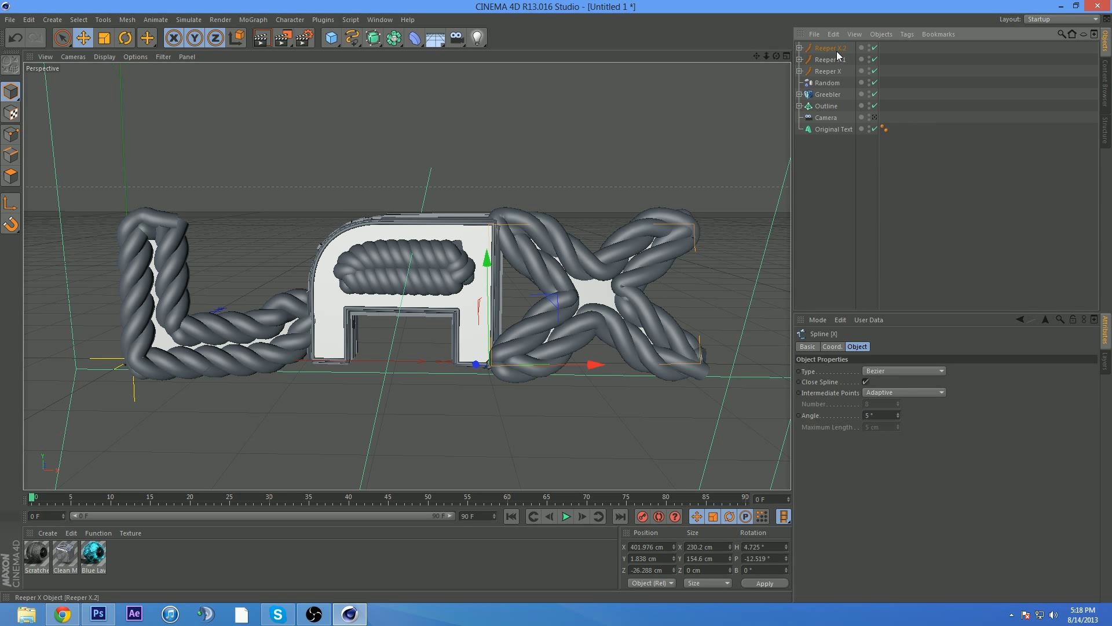
Step: Set all three Reeper objects to 28 coils, 3 cm radius and 25 cm distance, and move them back about 27 cm along Z
left_click(829, 70)
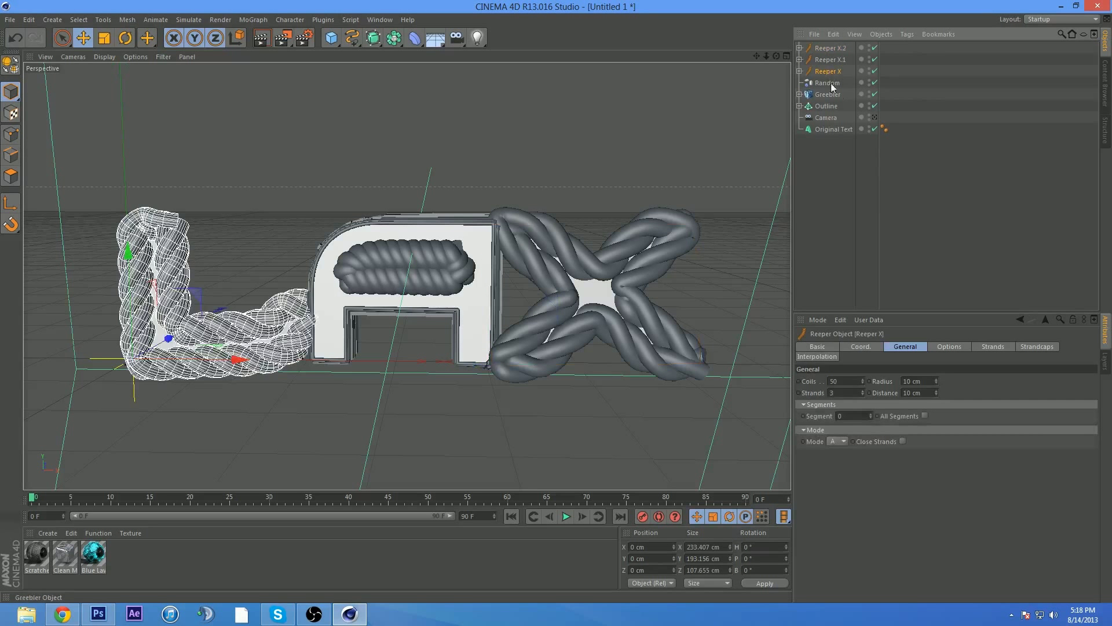
left_click(833, 51, "shift")
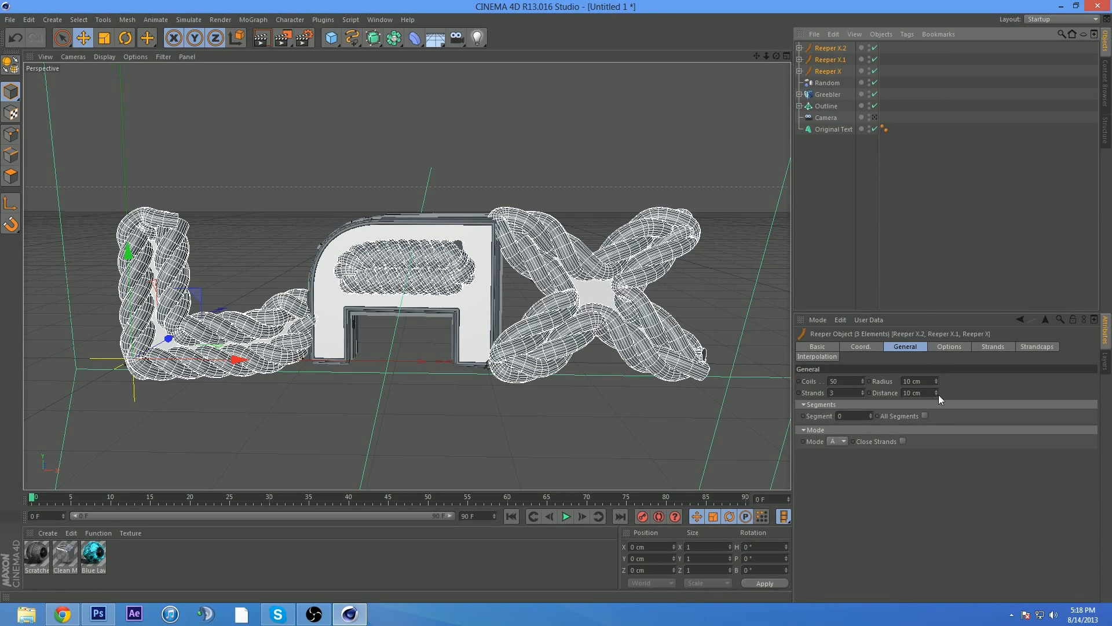
double_click(852, 381)
type("25")
key("Return")
left_click_drag(934, 384, 938, 392)
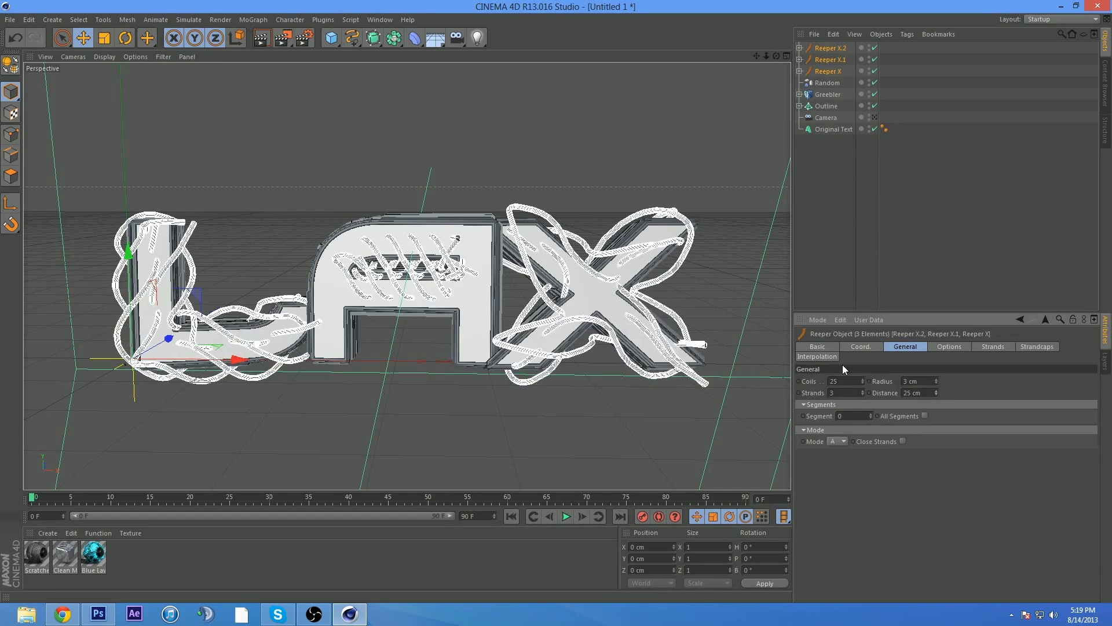
left_click_drag(864, 380, 864, 380)
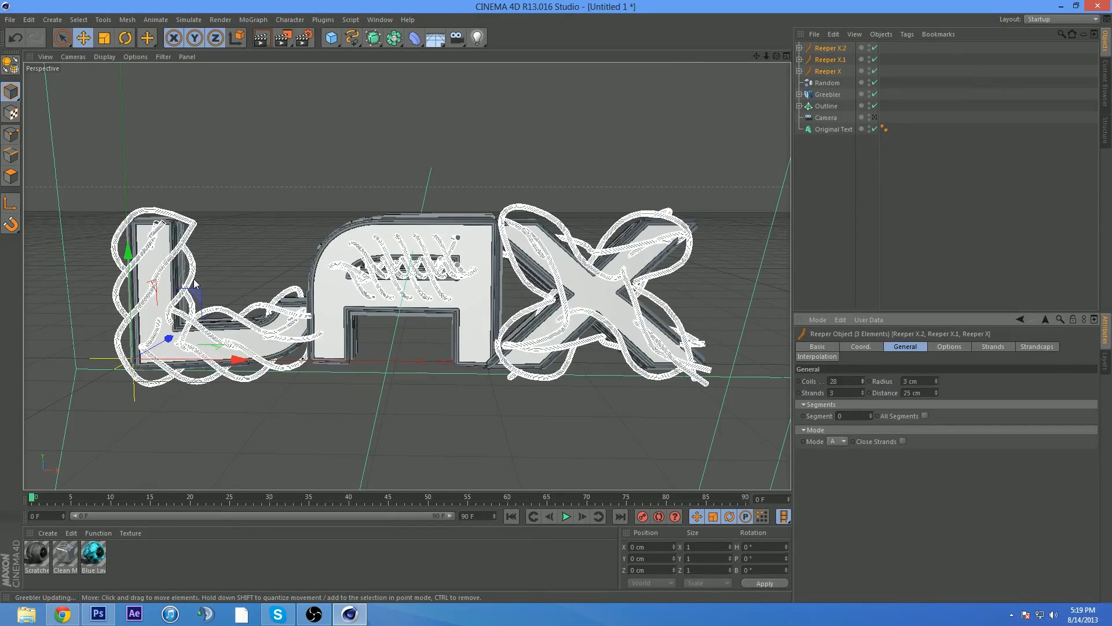
left_click_drag(164, 338, 177, 334)
left_click(93, 553)
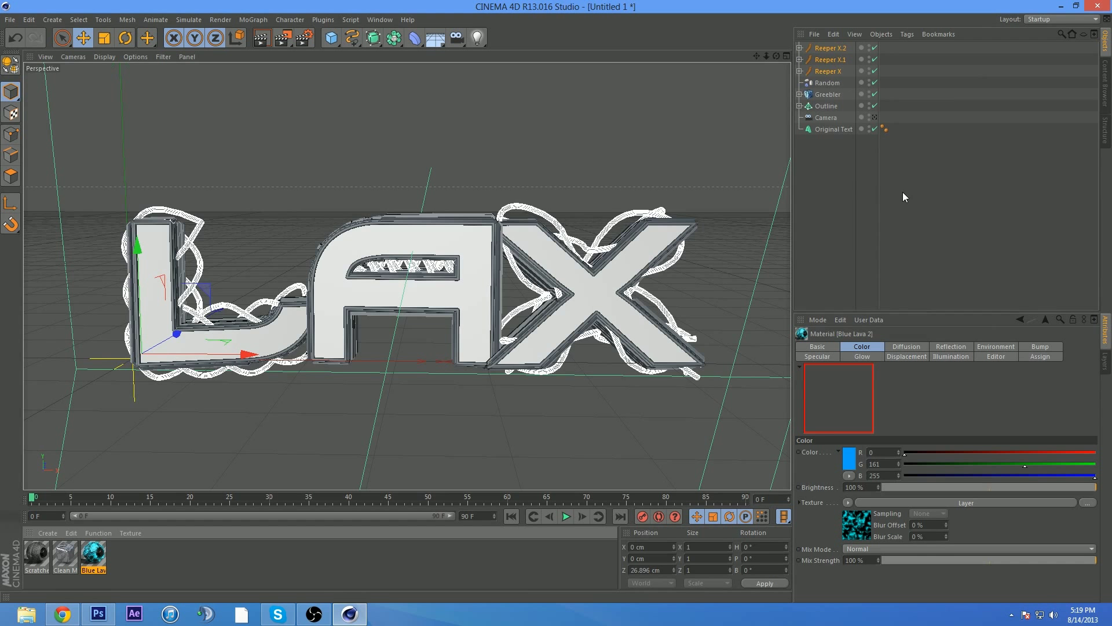
left_click(888, 149)
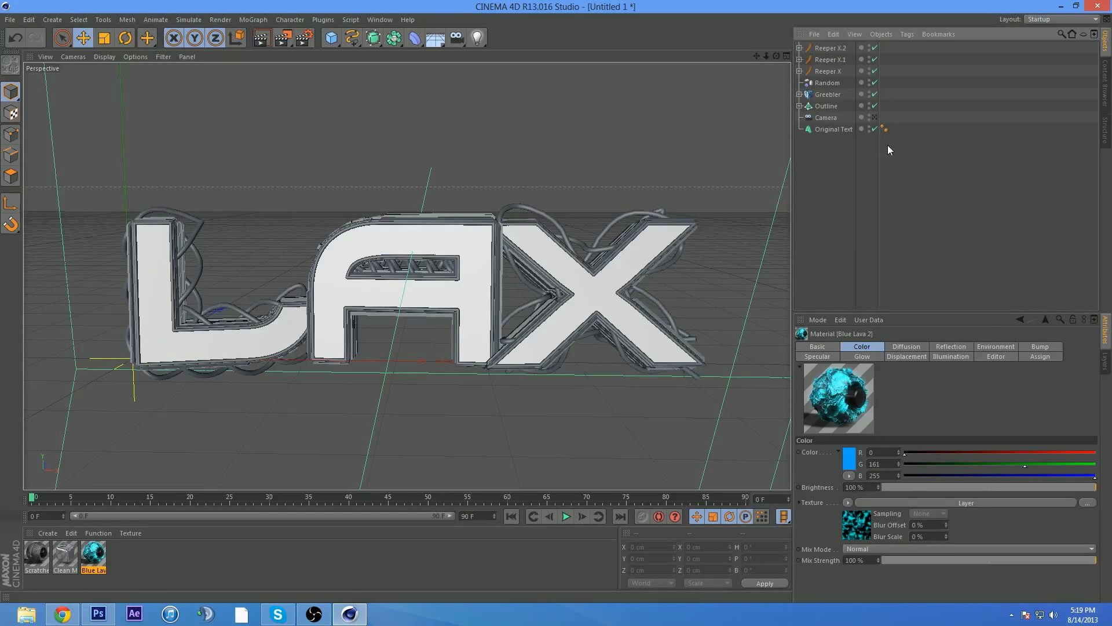
left_click(60, 558)
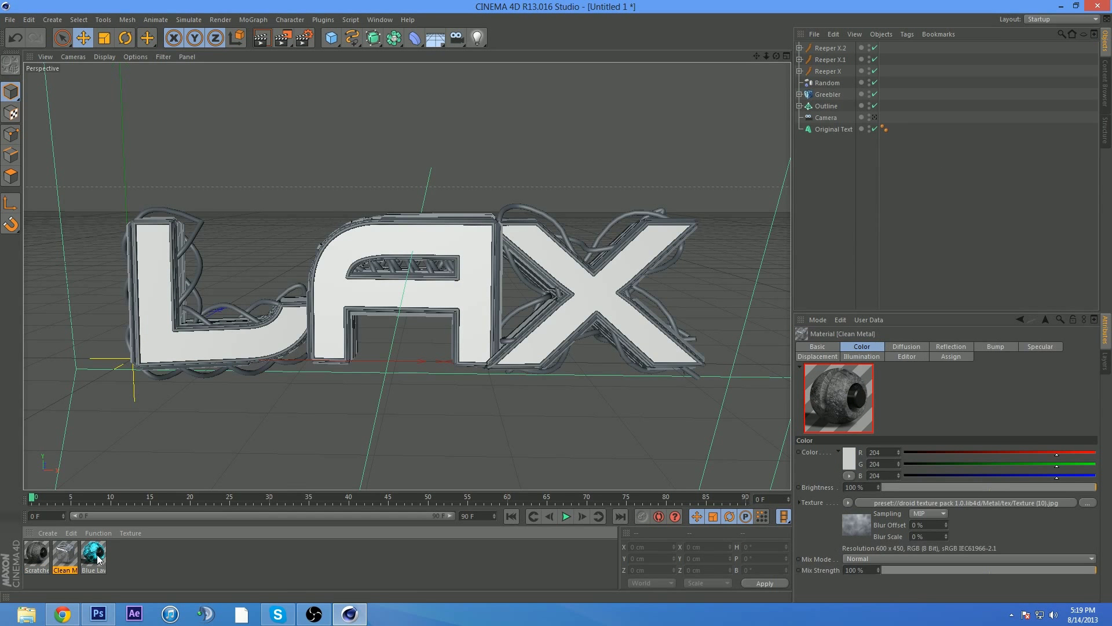
left_click(99, 558)
left_click(62, 557)
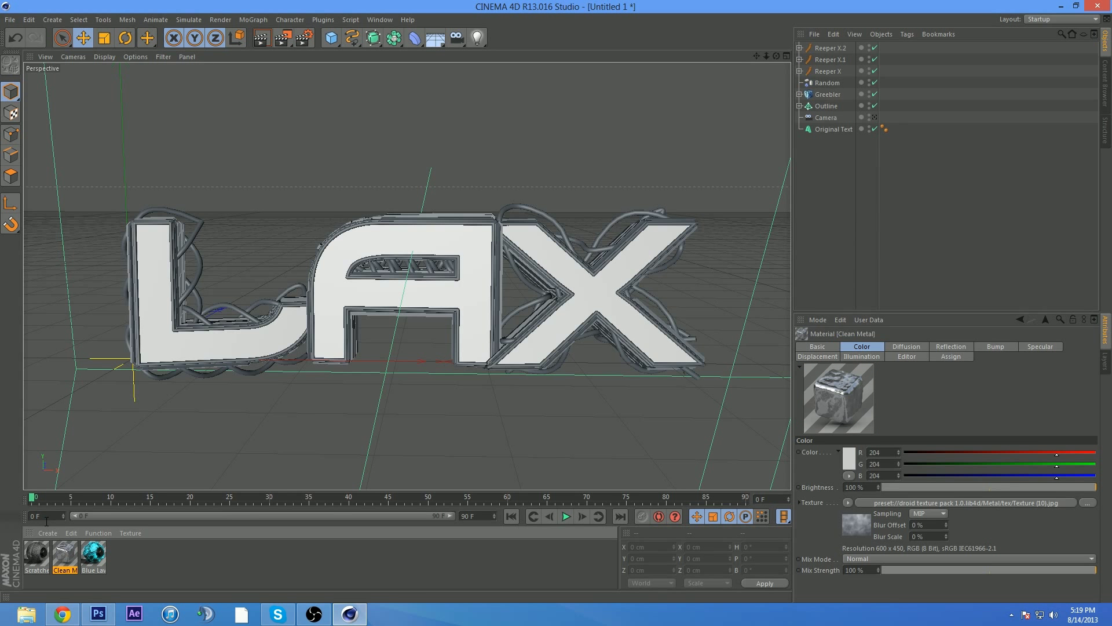
Step: Create a new material, set its color to pure red (255, 0, 0), and delete that material
double_click(212, 574)
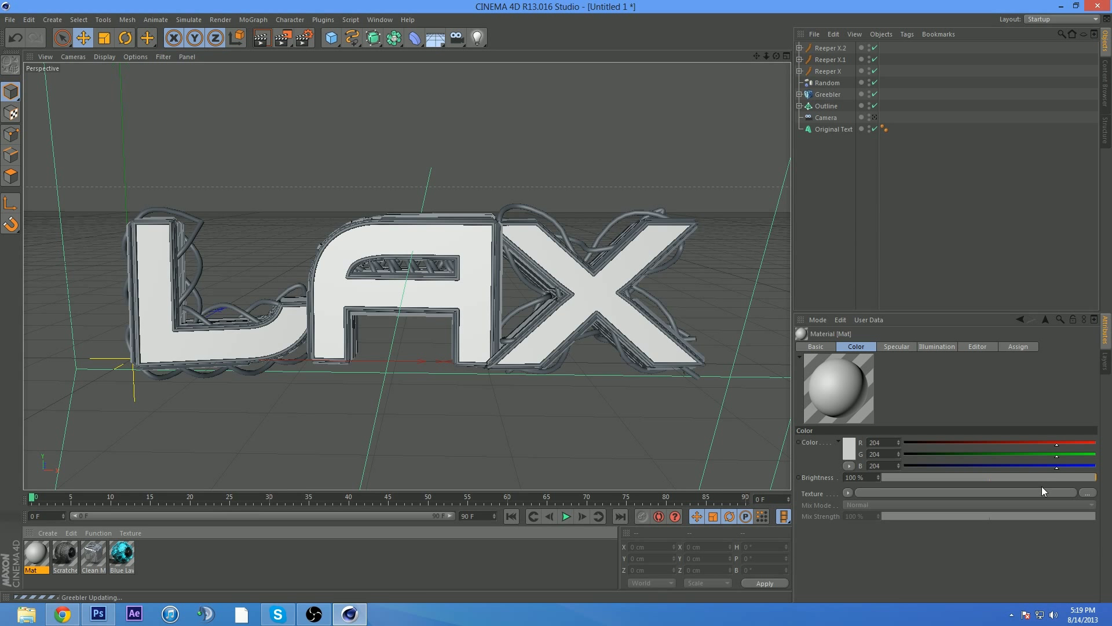
left_click(1087, 444)
left_click_drag(1087, 444, 1095, 443)
left_click_drag(949, 467, 788, 472)
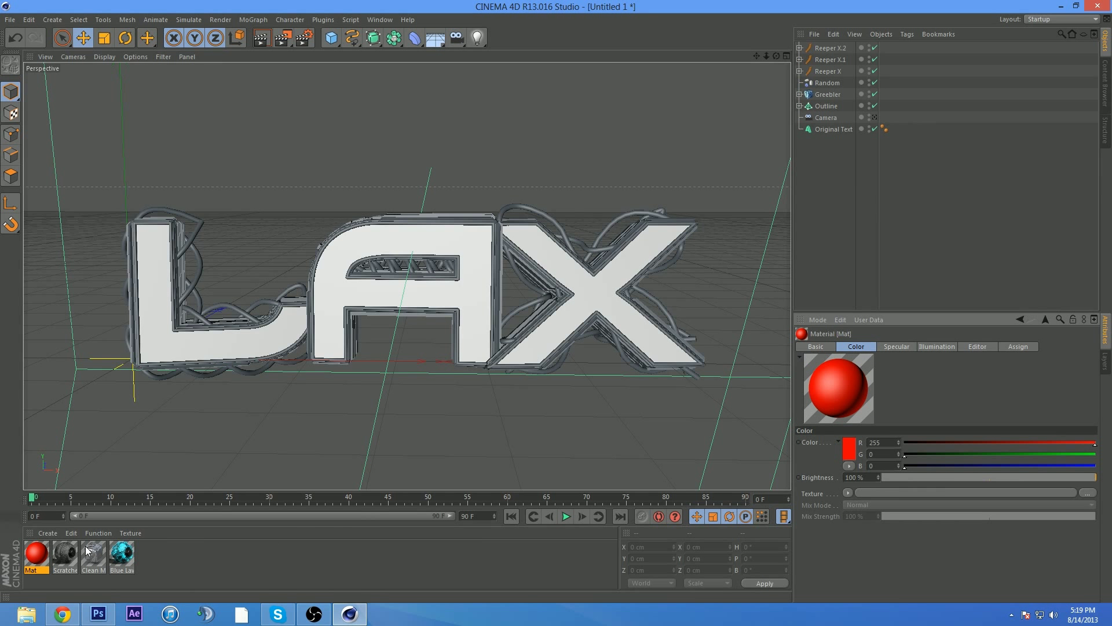
left_click(32, 559)
key("Delete")
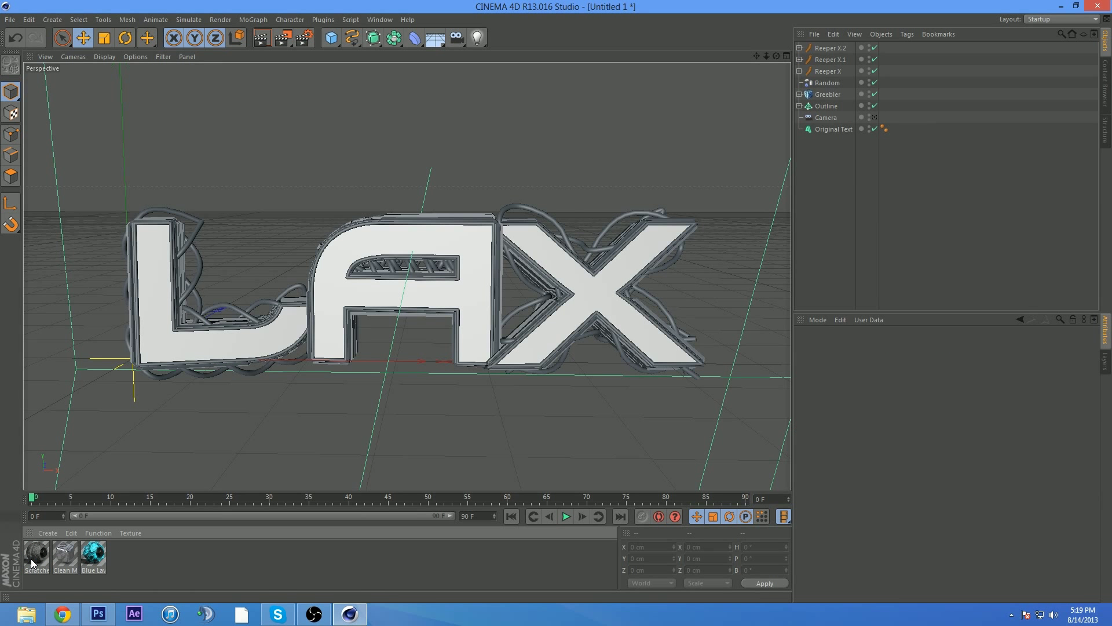
Step: Apply the Blue Lava 2 material to the Outline and all three Reeper X objects, and clear the selection
left_click(37, 565)
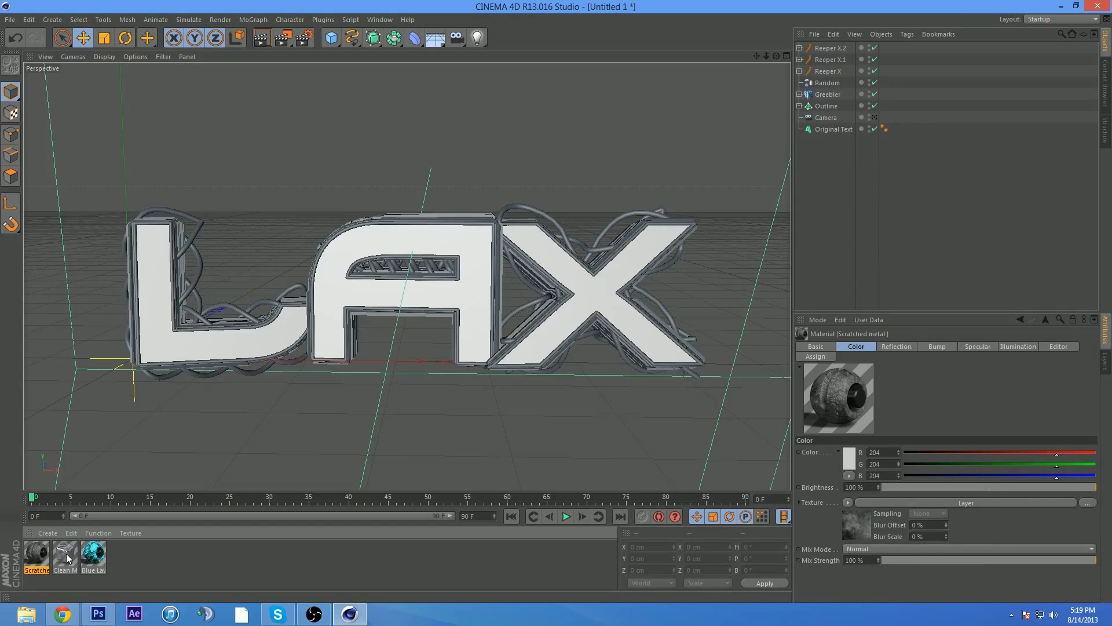
left_click(95, 565)
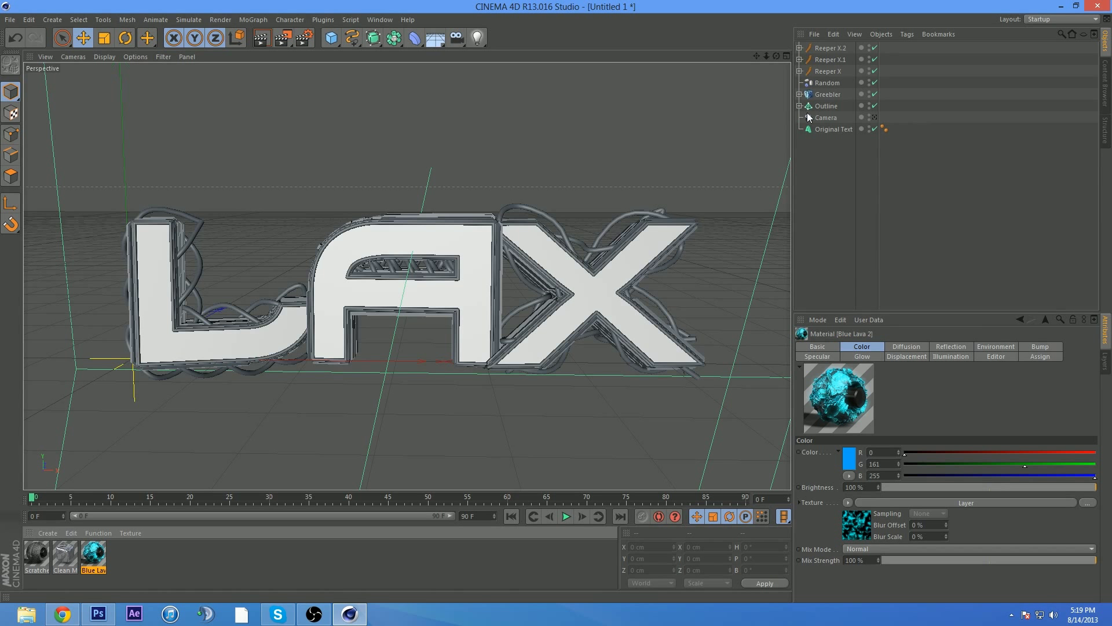
left_click(827, 106)
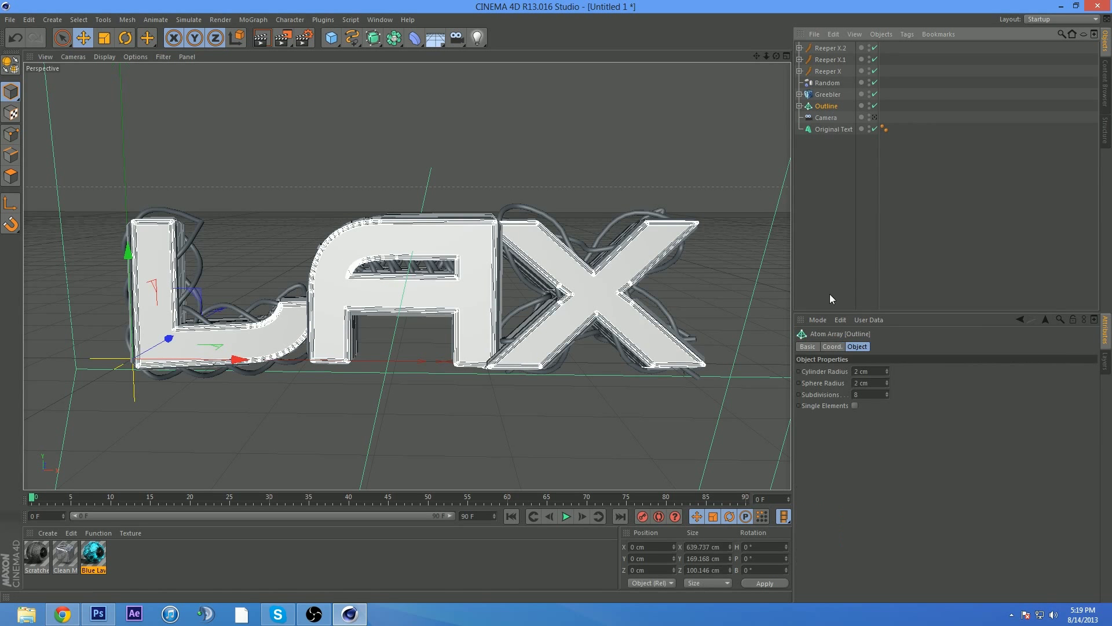
left_click(94, 565)
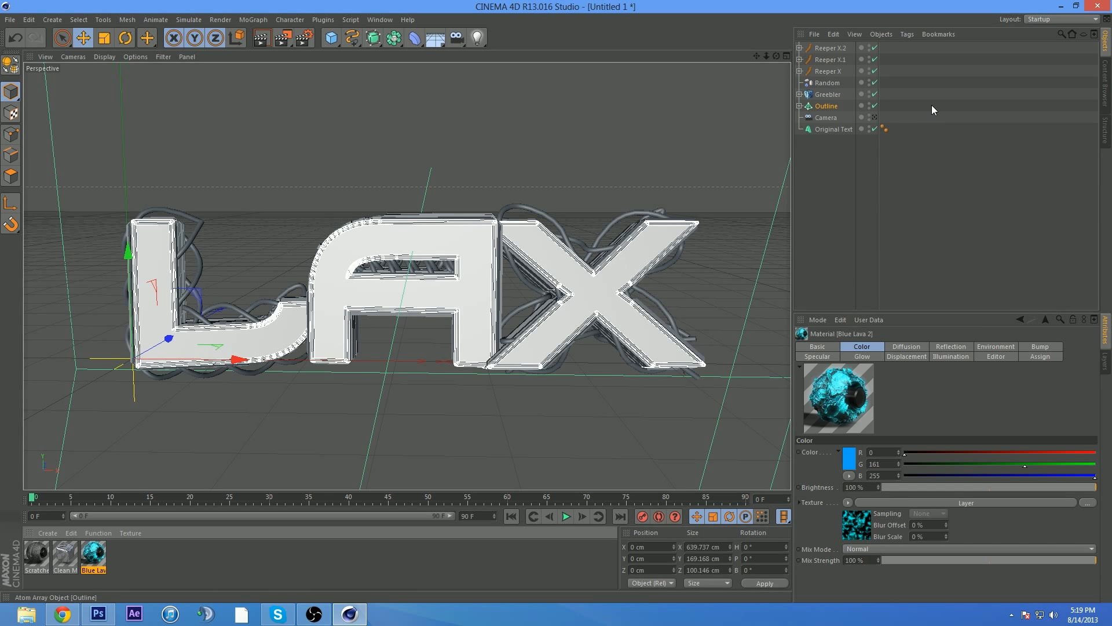
left_click(828, 71, "ctrl")
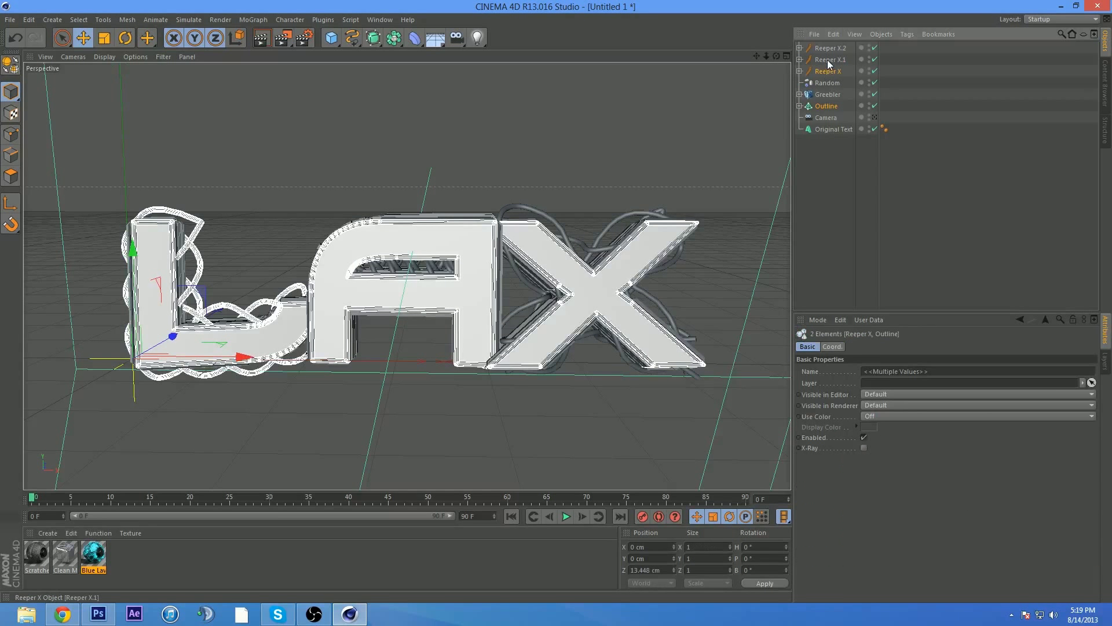
left_click(829, 60, "ctrl")
left_click(829, 48, "ctrl")
right_click(93, 559)
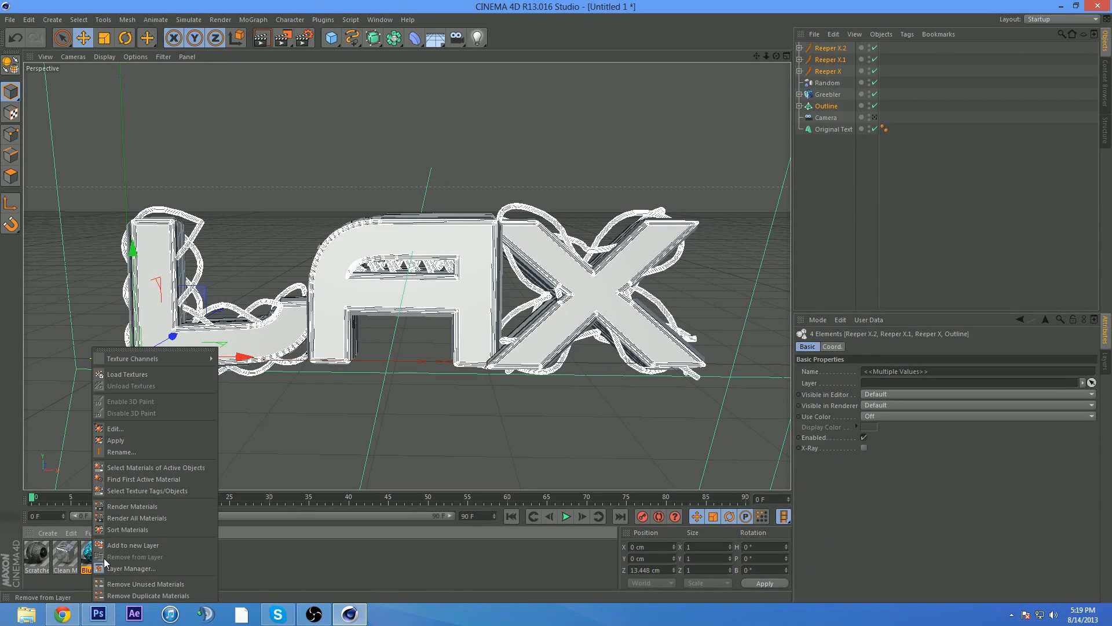
left_click(132, 439)
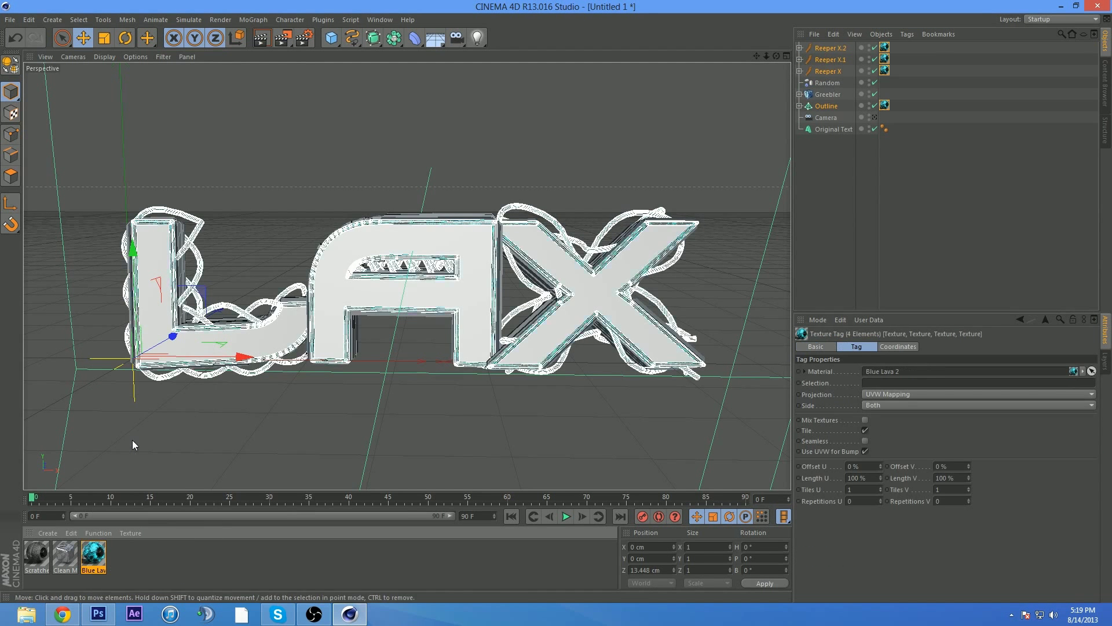
left_click(268, 558)
left_click(923, 208)
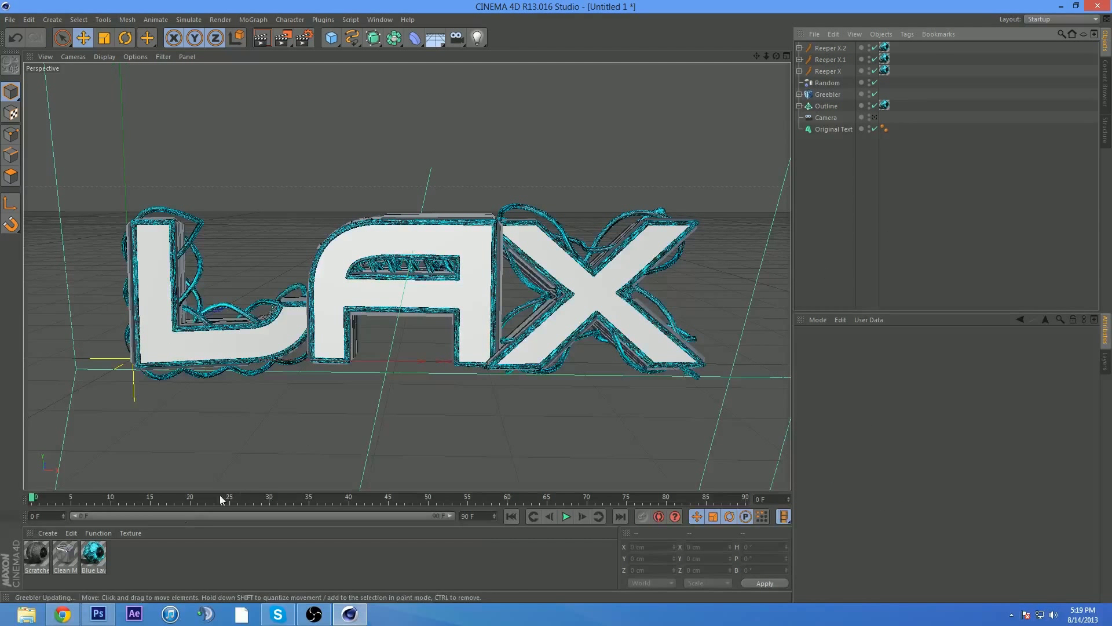
Step: Apply the Clean Metal material to the Greebler and the Scratched metal material to the Original Text
left_click(67, 552)
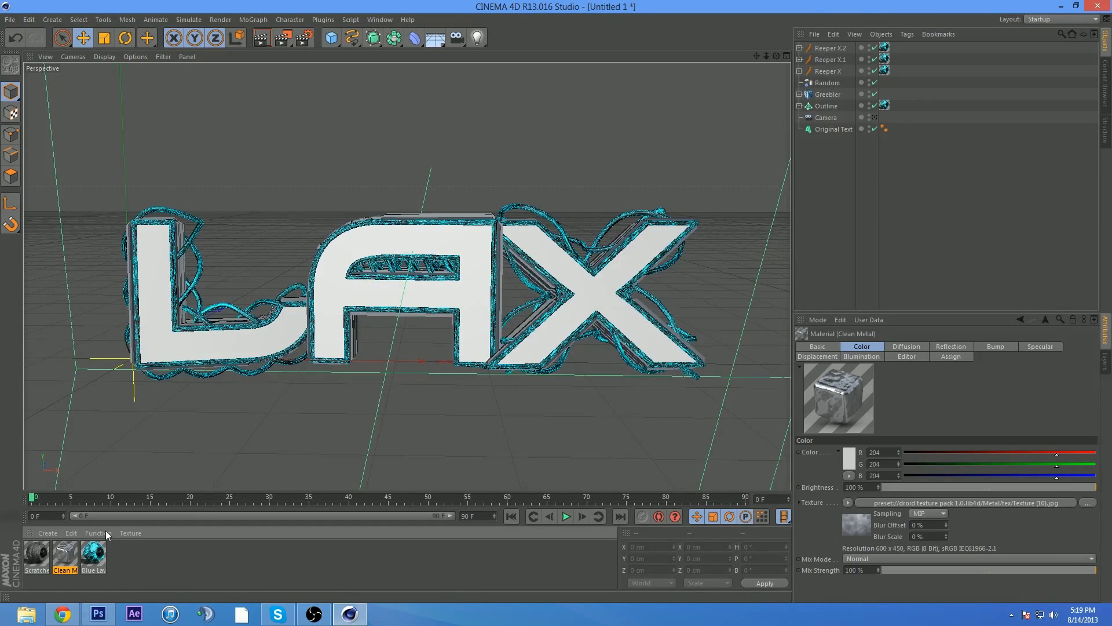
left_click(827, 94)
left_click_drag(65, 551, 826, 94)
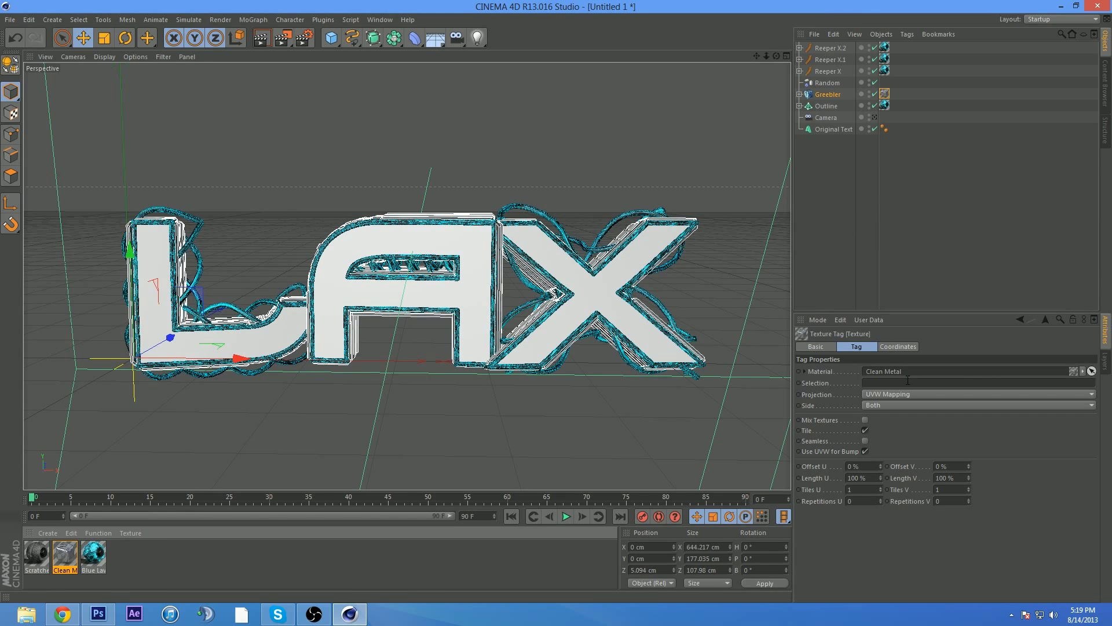
left_click(36, 554)
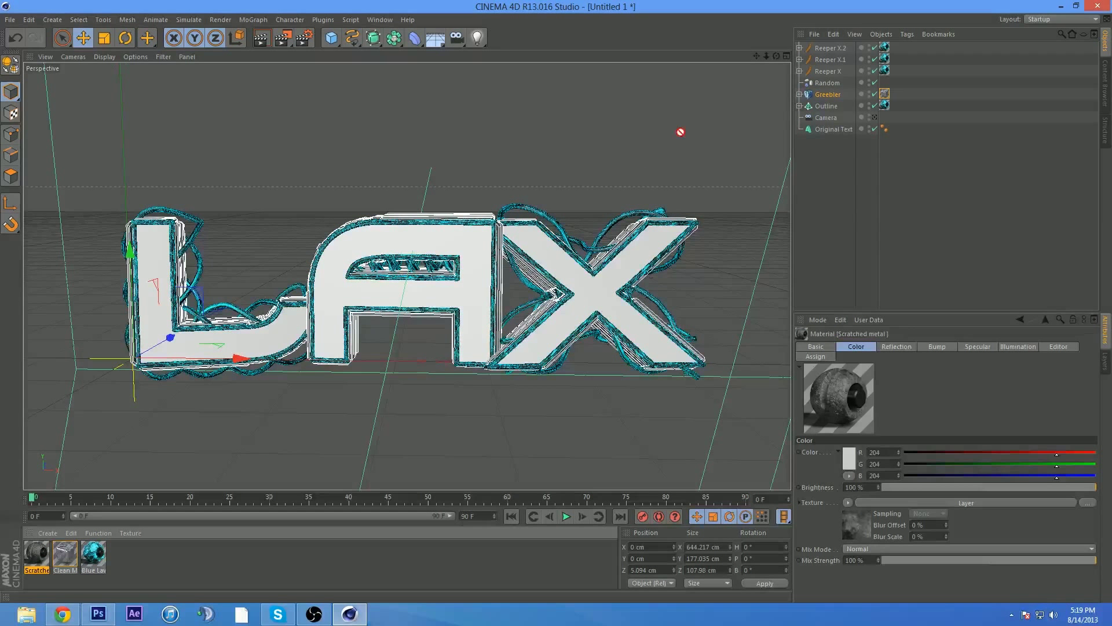
left_click_drag(825, 120, 822, 127)
left_click(860, 129)
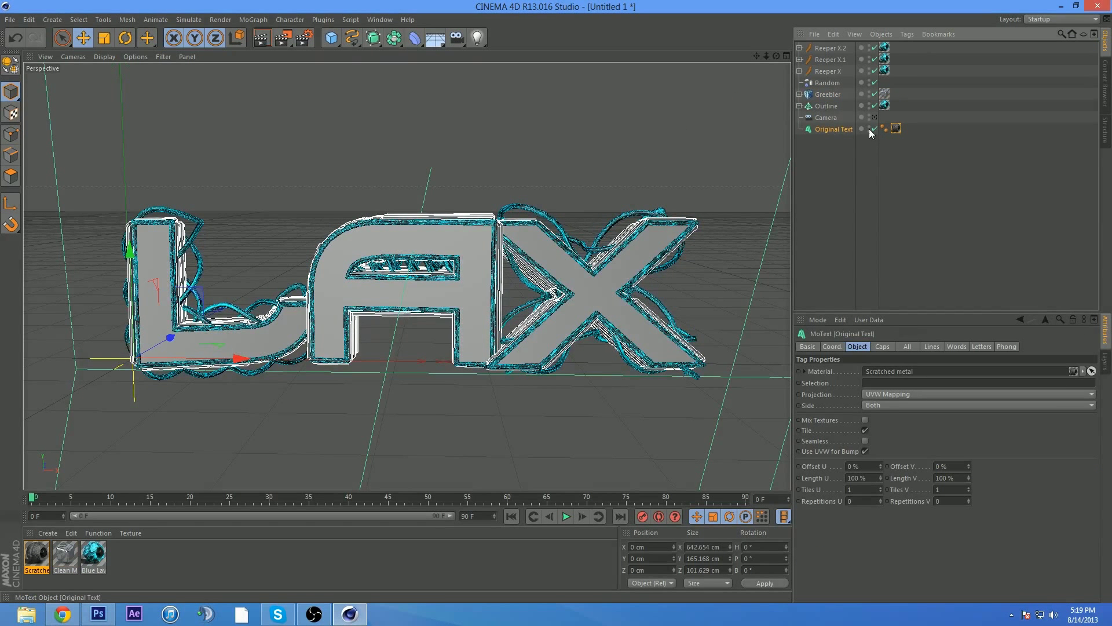
Step: Set the projection of the Original Text's Scratched metal texture to Frontal and clear the selection
left_click(896, 128)
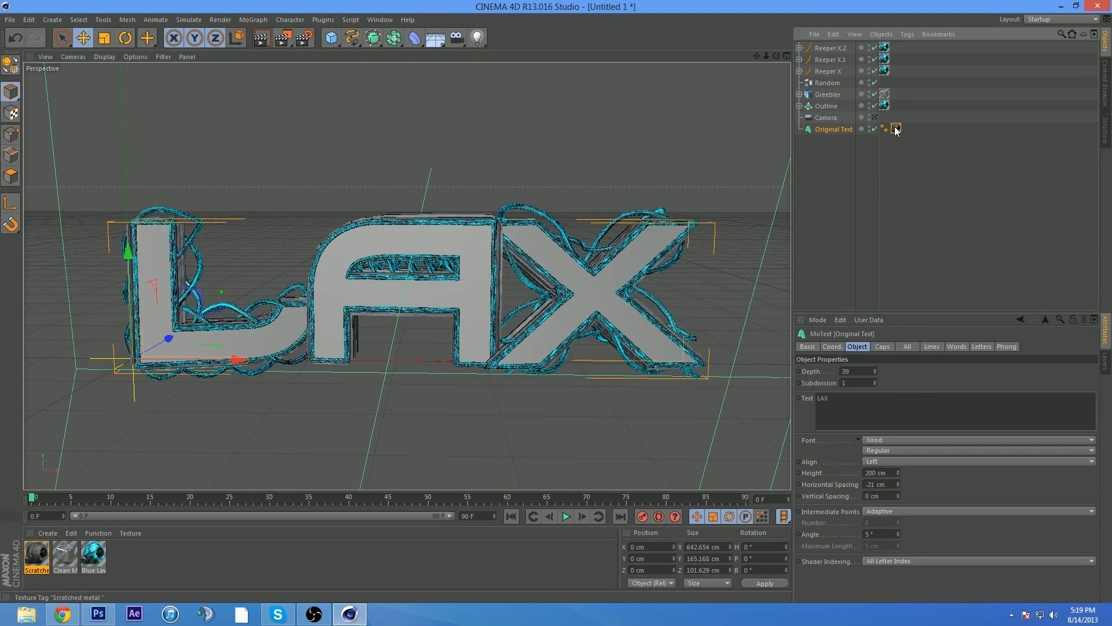
left_click(891, 393)
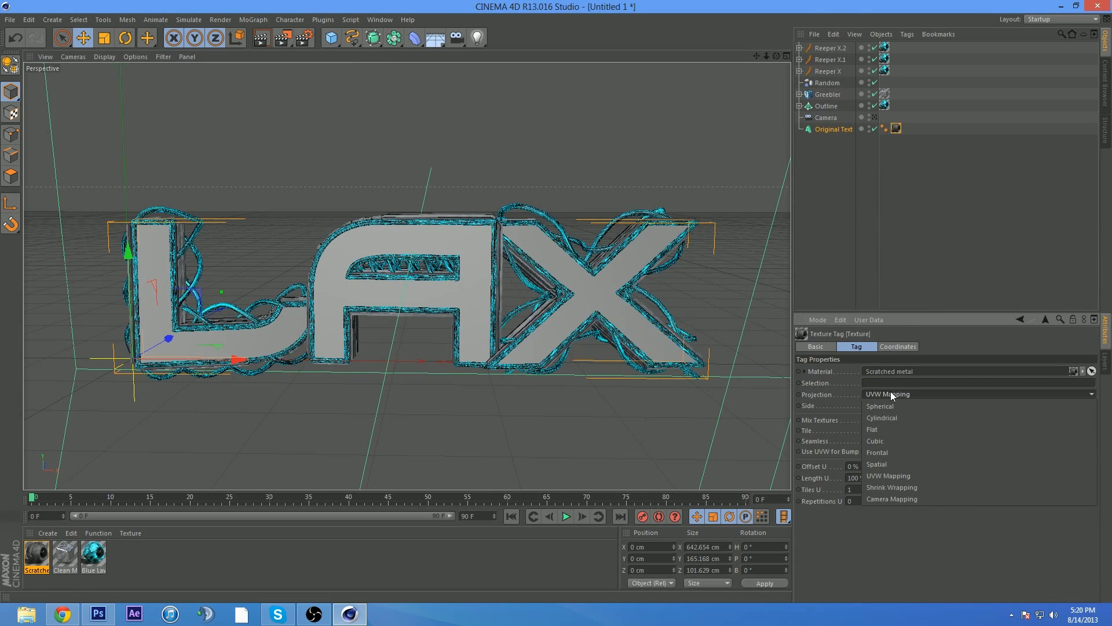
left_click(883, 450)
left_click(948, 180)
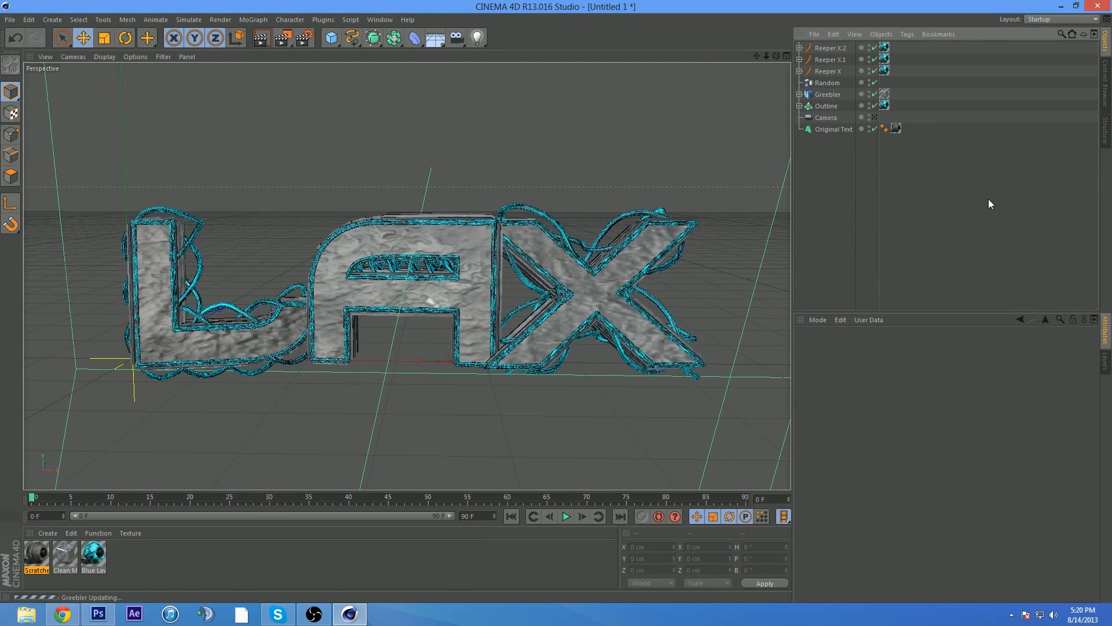
Step: Add a Random effector and make it a child of the Original Text object
left_click(253, 19)
mouse_move(278, 37)
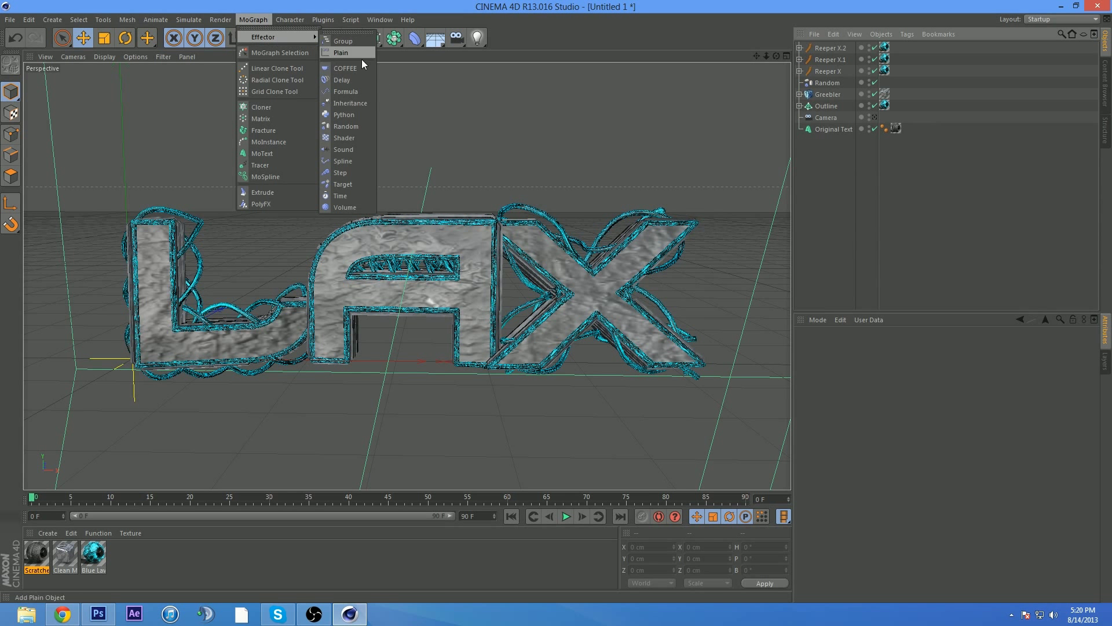
left_click(355, 127)
left_click_drag(835, 46, 836, 141)
Step: Set the new Random effector's deformation to Point and its strength to 5%
left_click(944, 346)
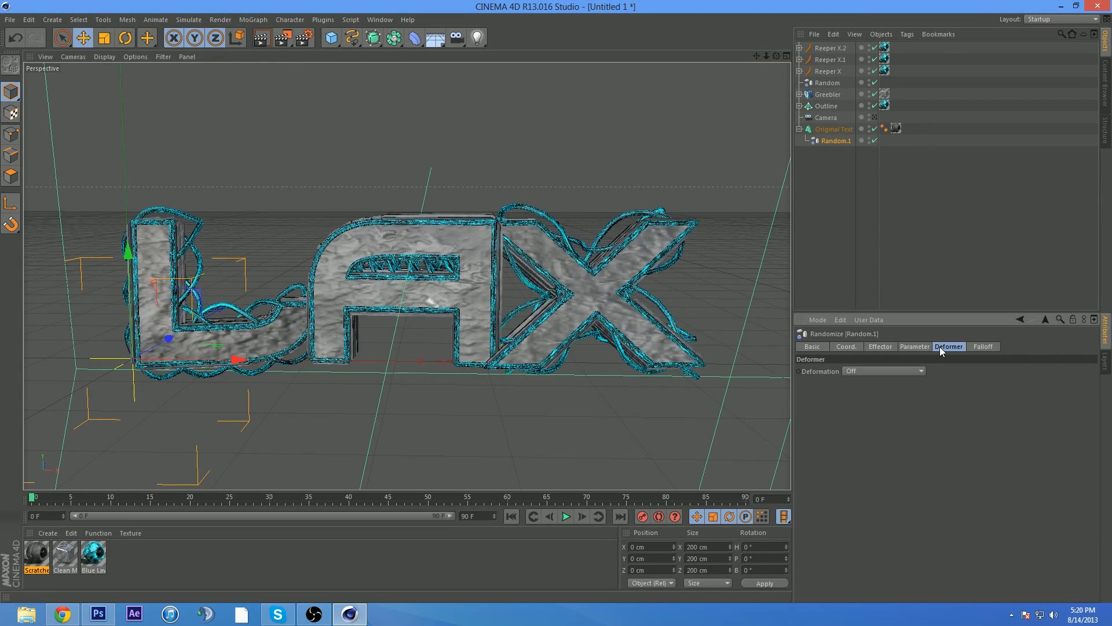
left_click(906, 370)
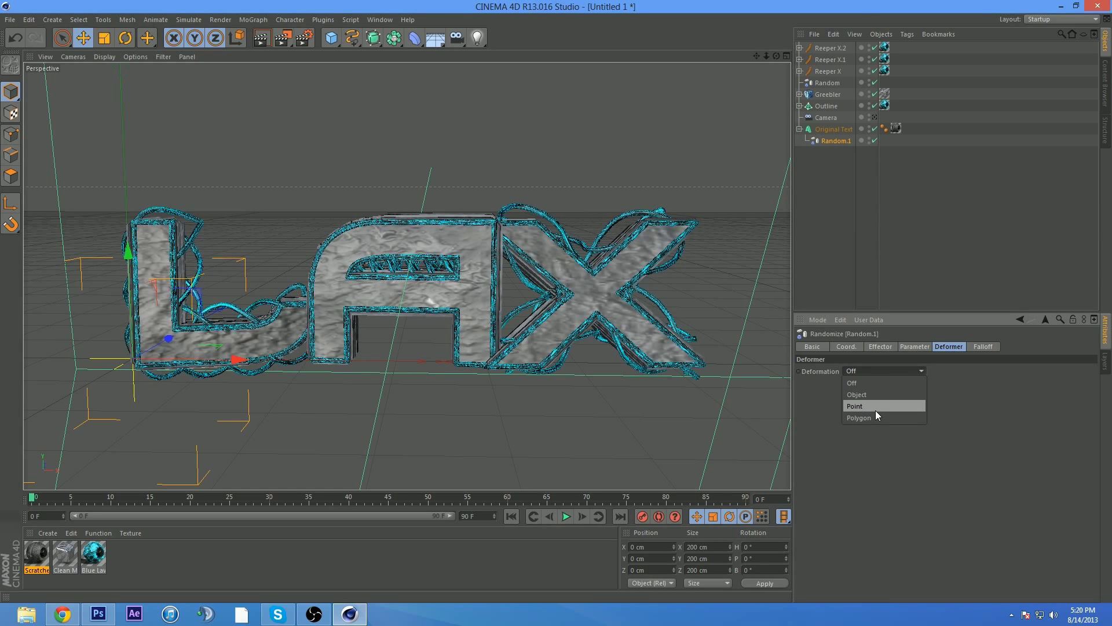
left_click(875, 410)
left_click(879, 346)
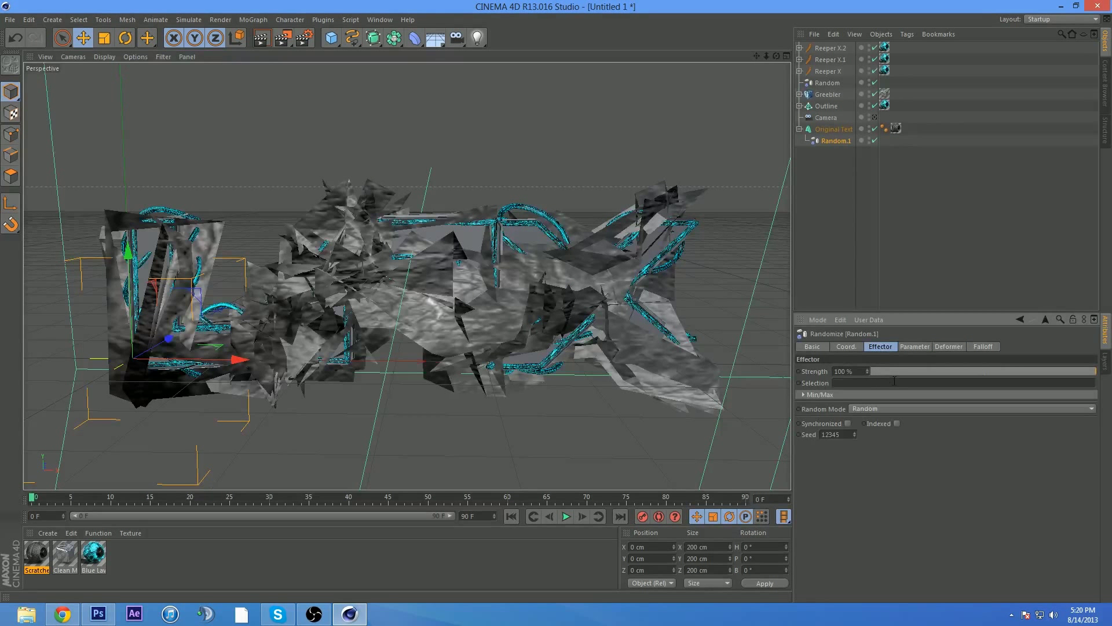
mouse_move(877, 373)
left_mouse_down()
mouse_move(907, 373)
mouse_move(881, 377)
left_mouse_up()
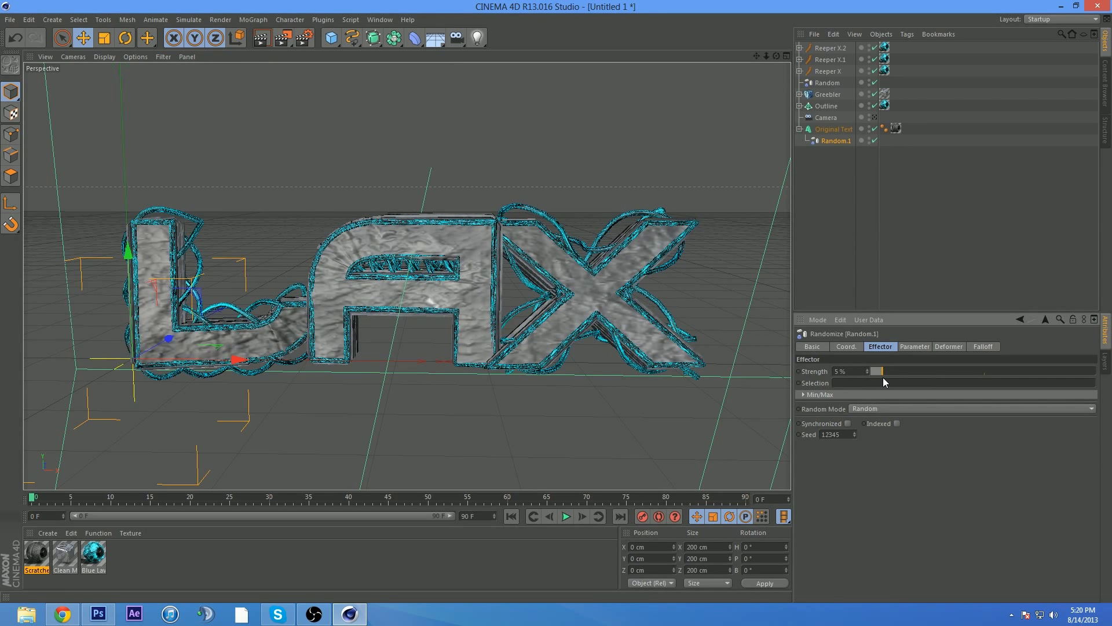
Step: Set the Original Text's cap type to Quadrangles with a regular grid, and clear the selection
left_click(834, 129)
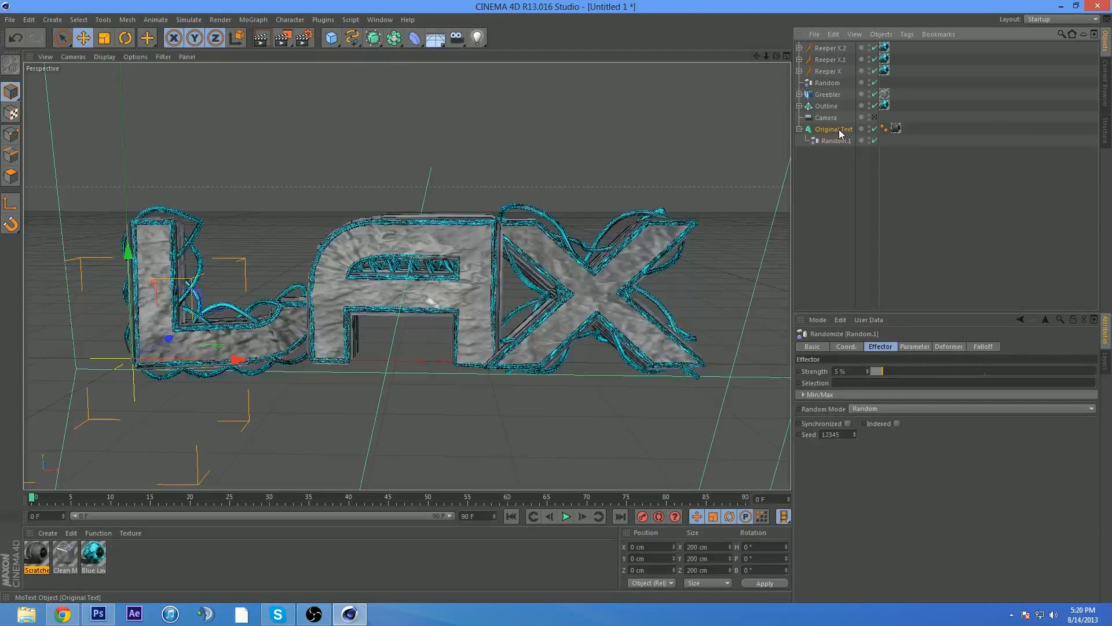
left_click(886, 346)
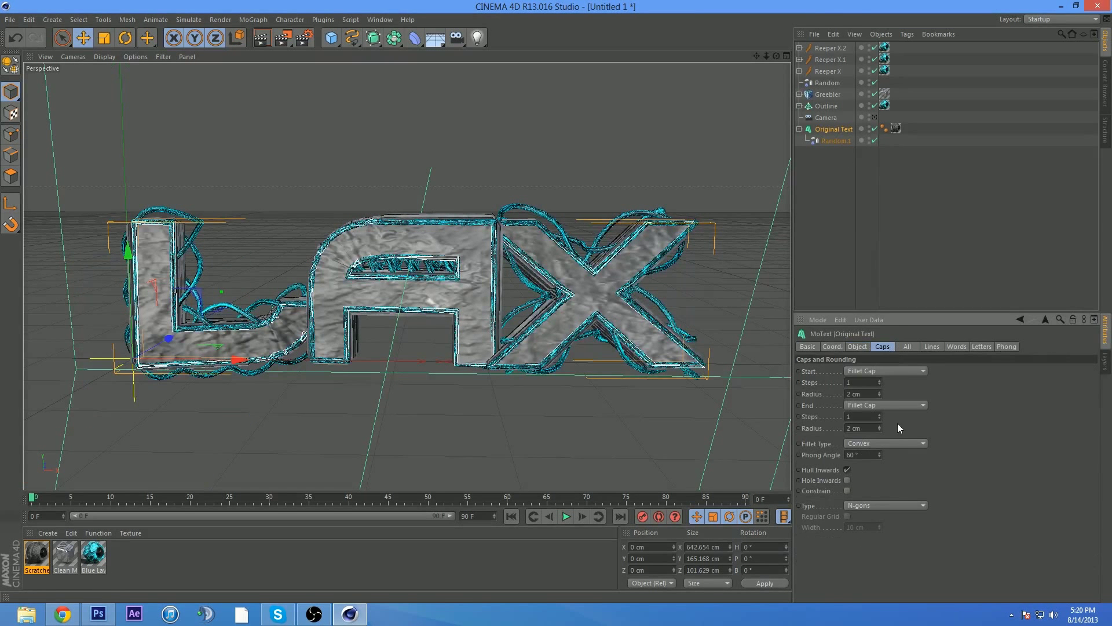
left_click(866, 506)
left_click(881, 527)
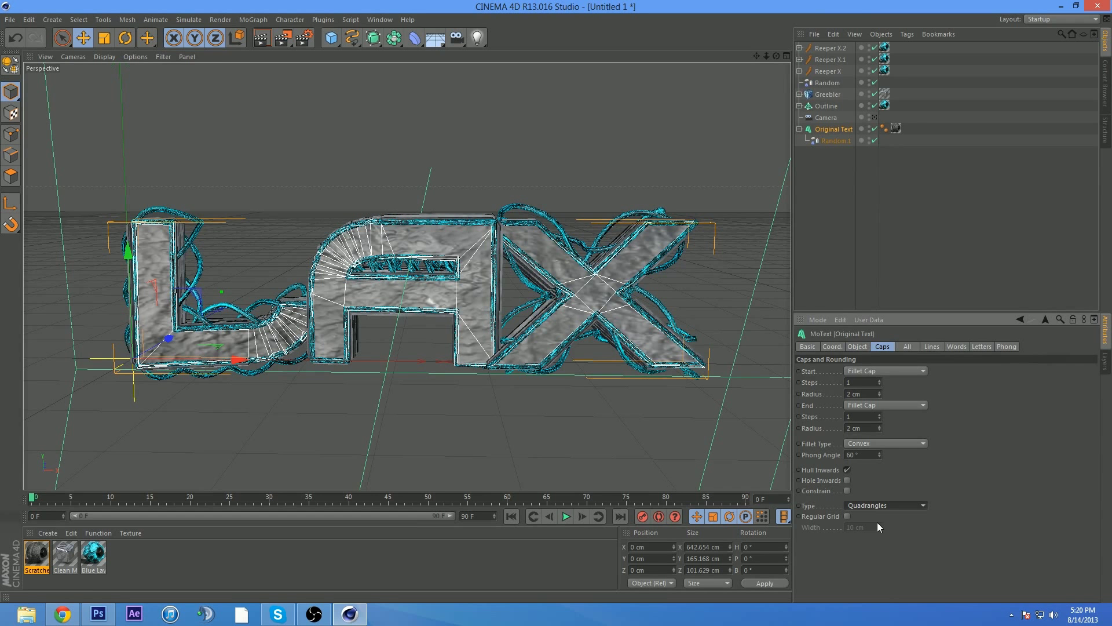
left_click(846, 516)
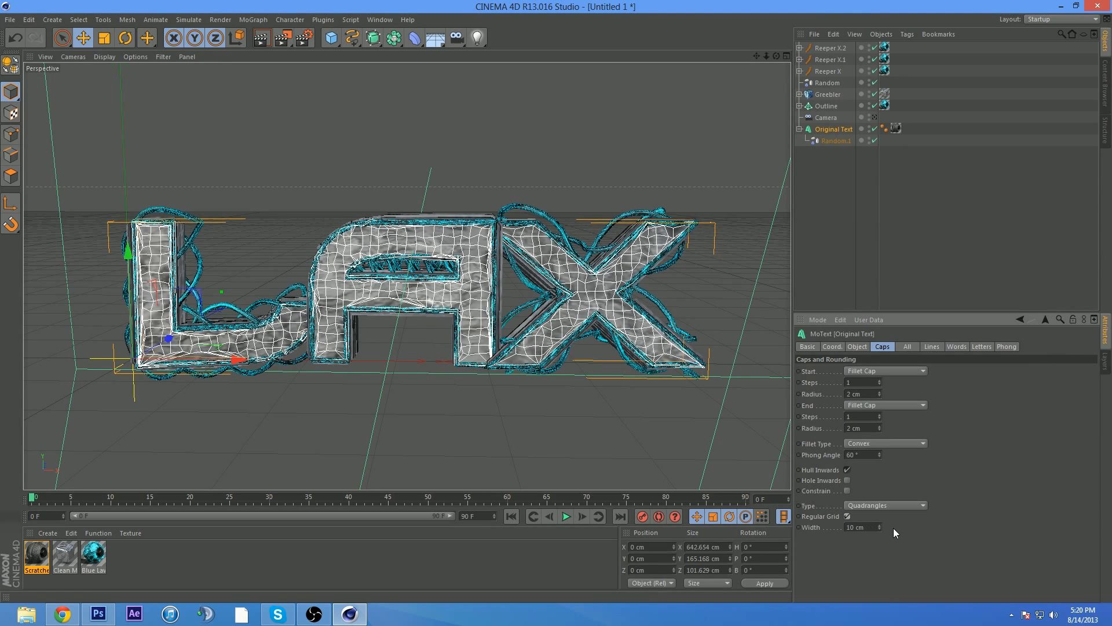
left_click(1033, 286)
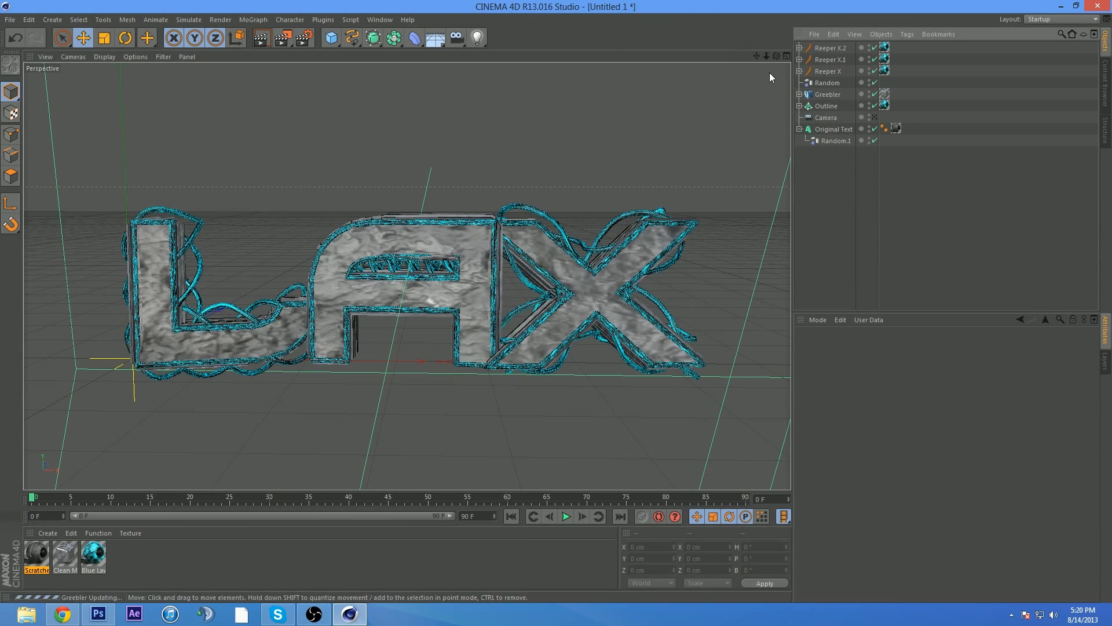
Step: Add a plane, enlarge it to about 835 by 822 cm, and centre it beneath the text at about X 298 cm
left_click_drag(766, 57, 747, 58)
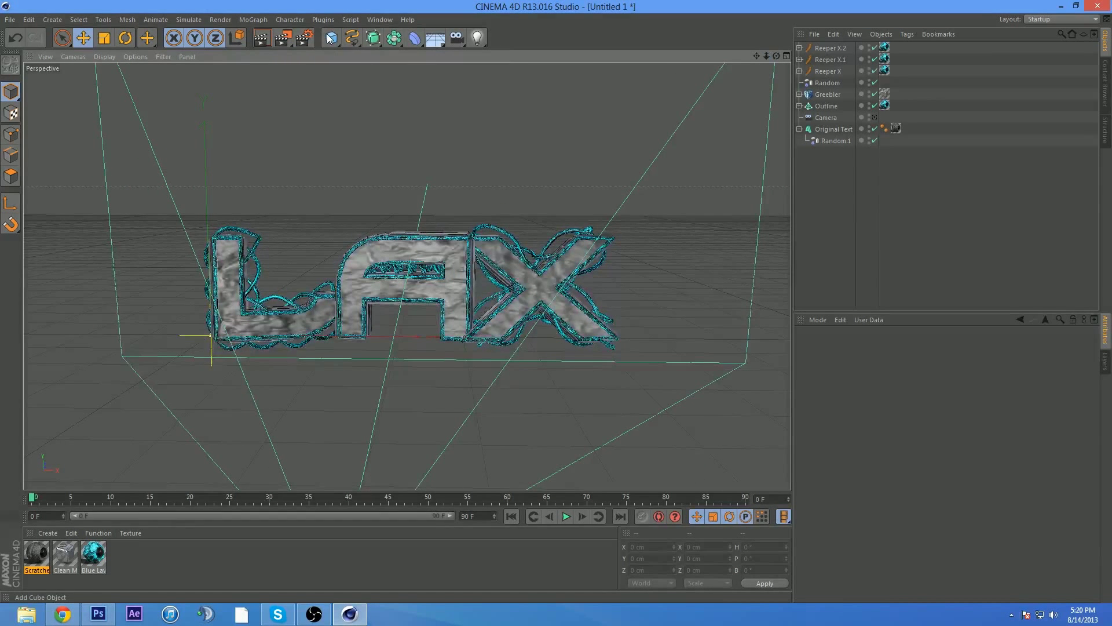
left_click_drag(331, 39, 440, 68)
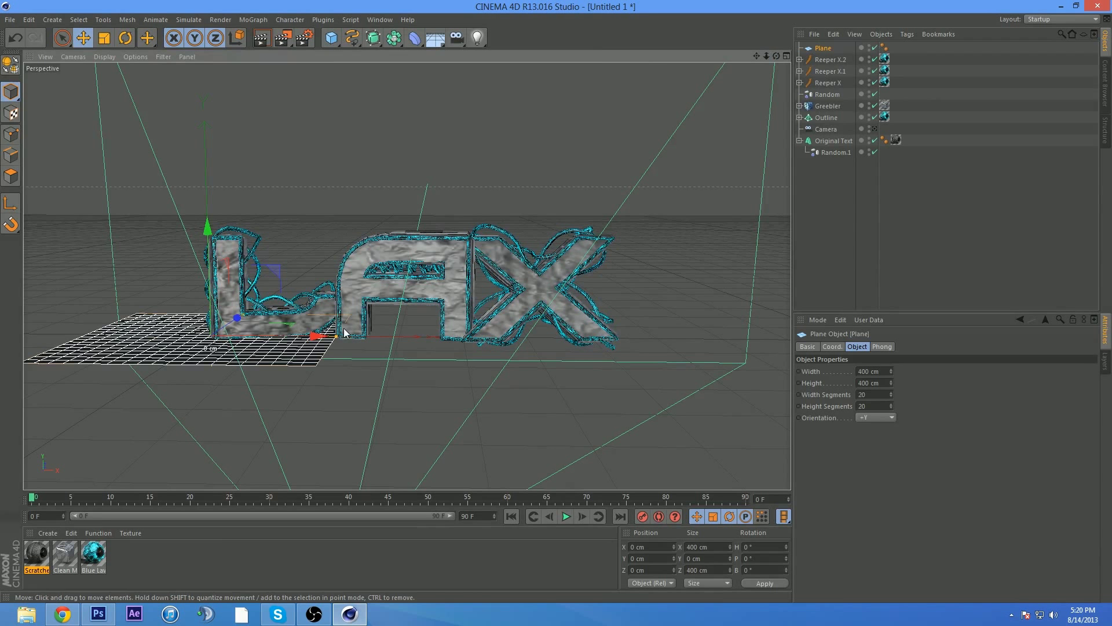
left_click_drag(247, 307, 259, 291)
left_click_drag(337, 336, 499, 339)
left_click_drag(319, 338, 514, 339)
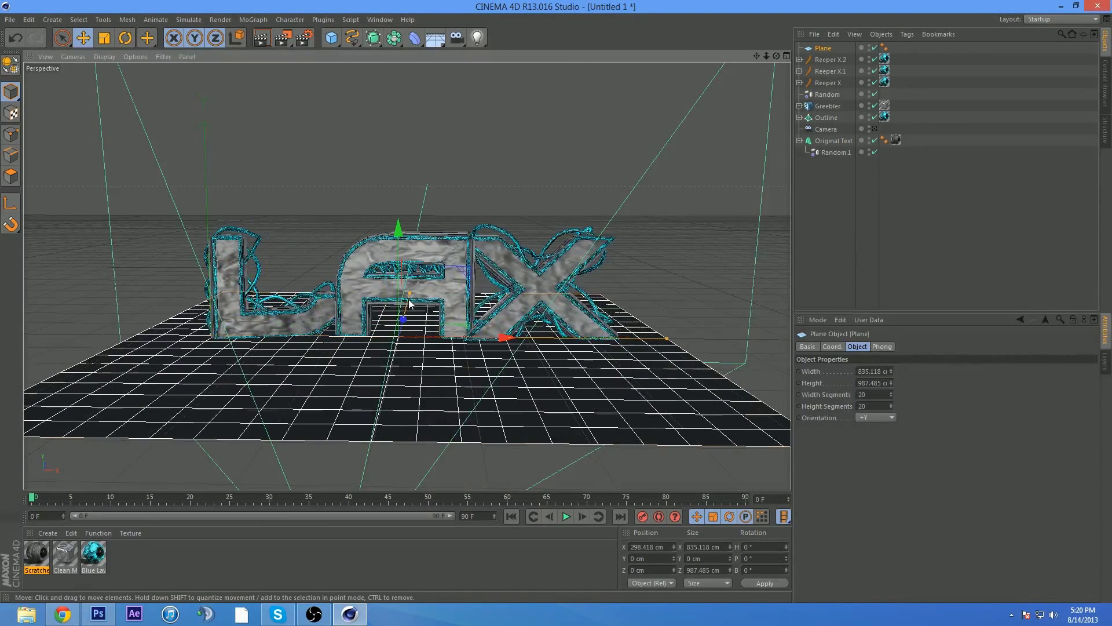
left_click_drag(411, 293, 394, 321)
Step: Tilt the plane to a pitch of about 5.6° and raise it above the text to about Y 409 cm
key("r")
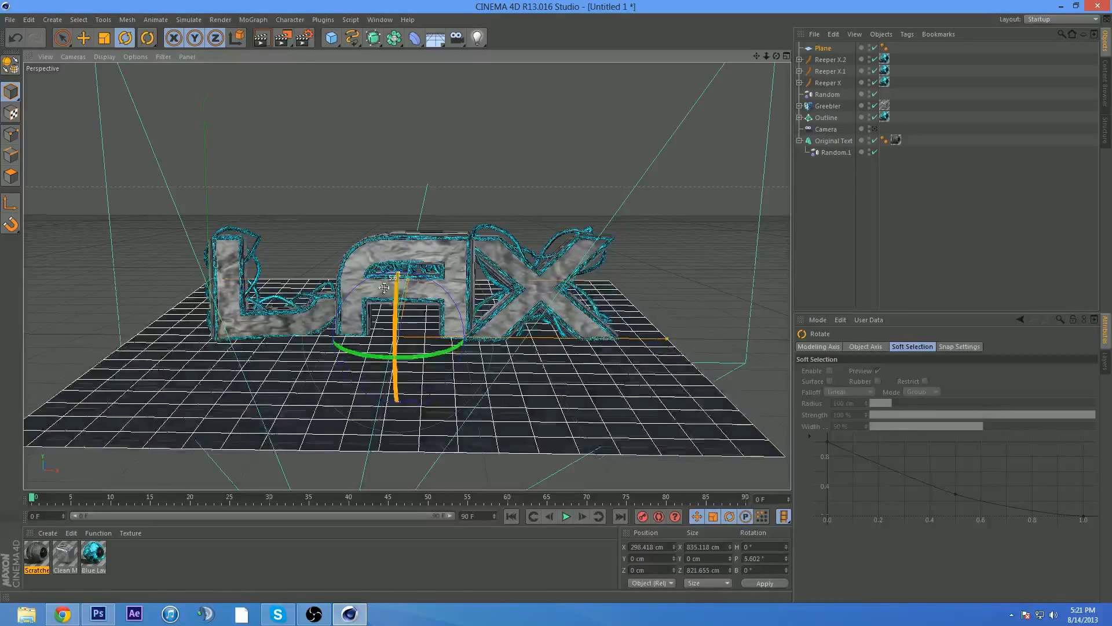
left_click(79, 35)
left_click_drag(397, 216, 405, 74)
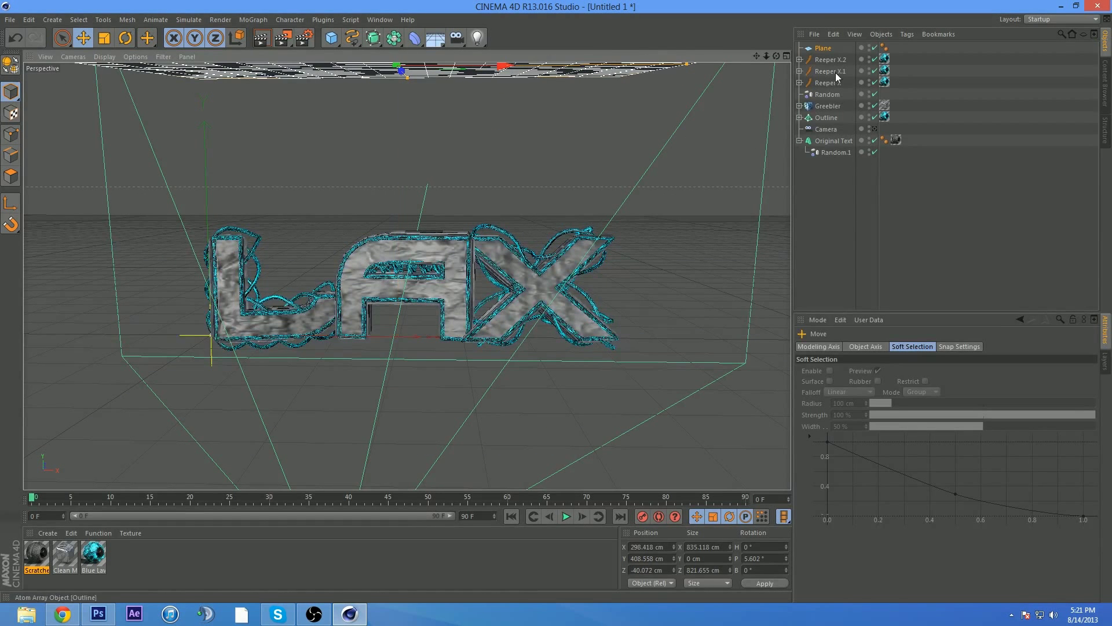
Step: Add a Compositing tag to the plane and turn off Seen by Camera
right_click(823, 50)
mouse_move(870, 54)
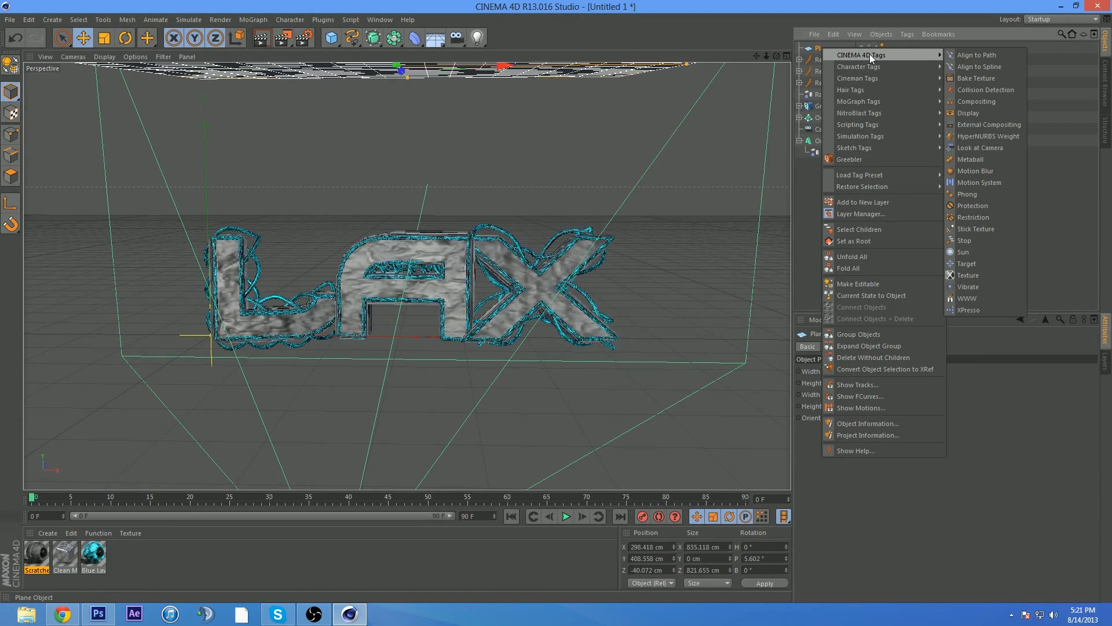
left_click(992, 102)
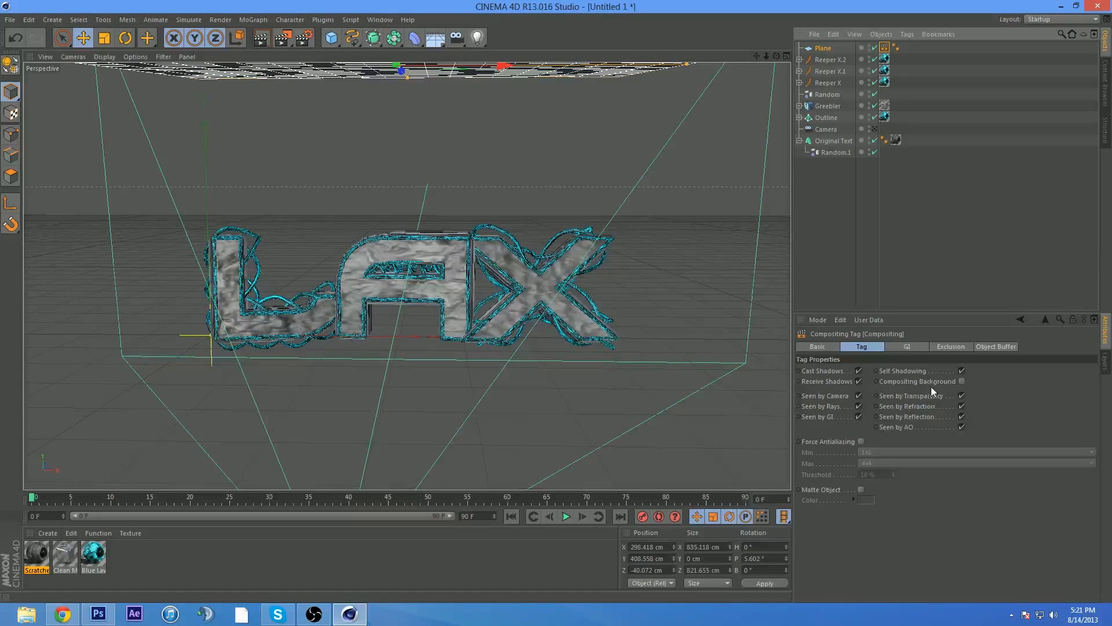
left_click(859, 396)
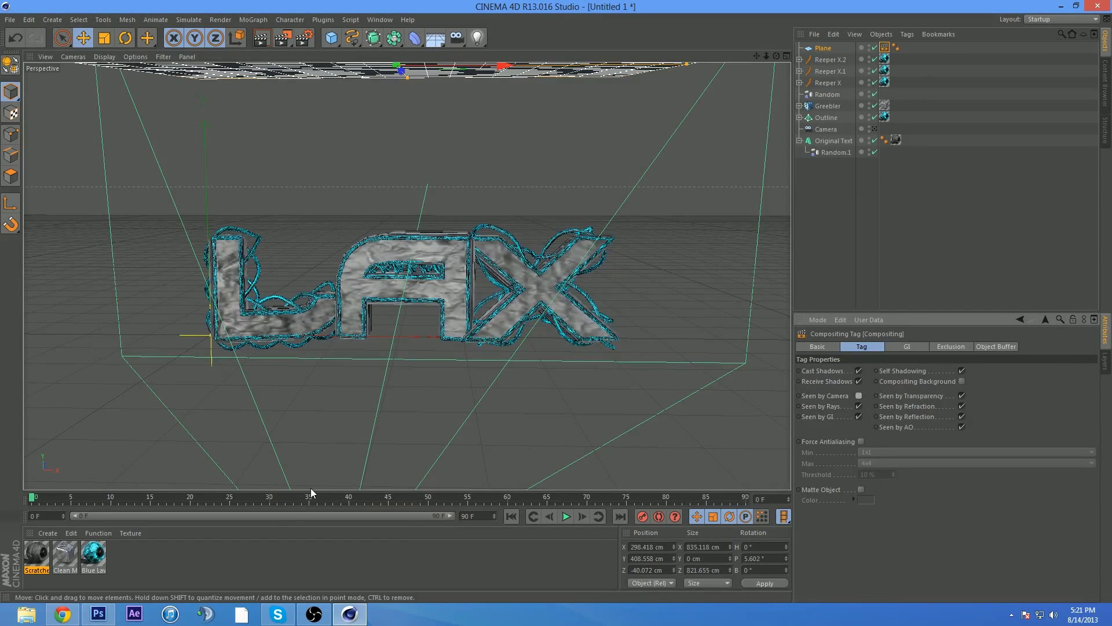
Step: Create a white (255, 255, 255) material with Specular off and Luminance on, and apply it to the plane
double_click(290, 547)
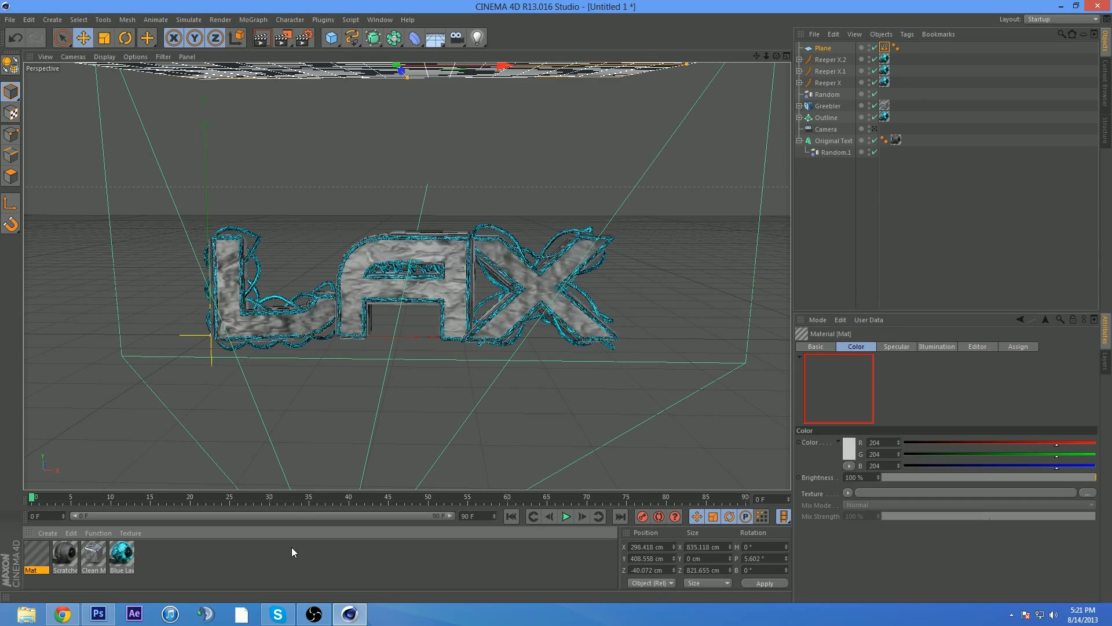
left_click_drag(1065, 443, 1095, 454)
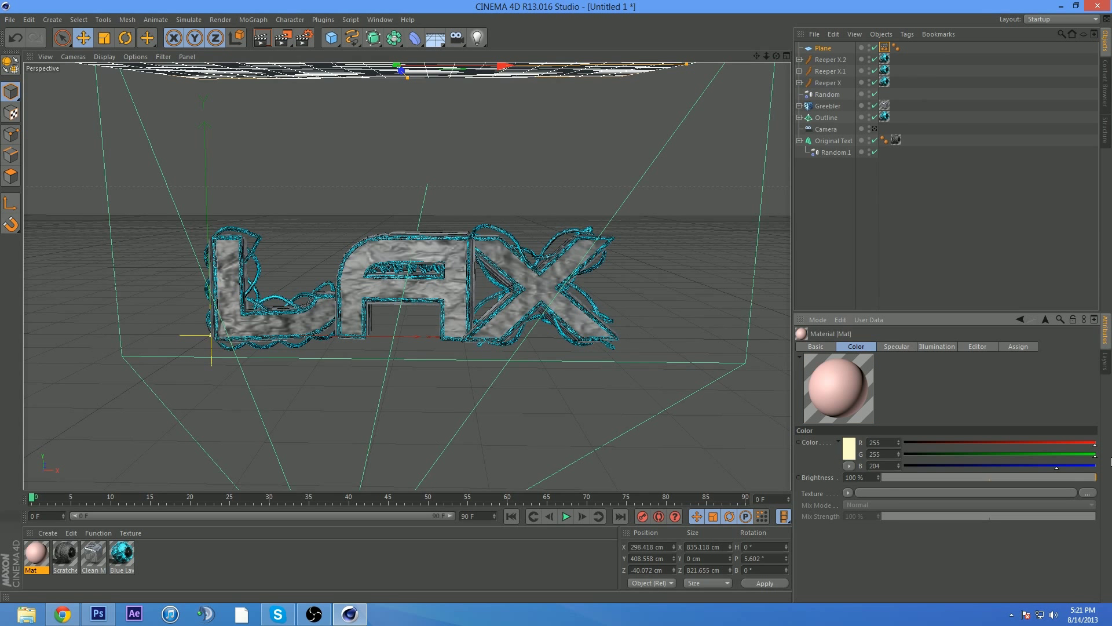
left_click(822, 346)
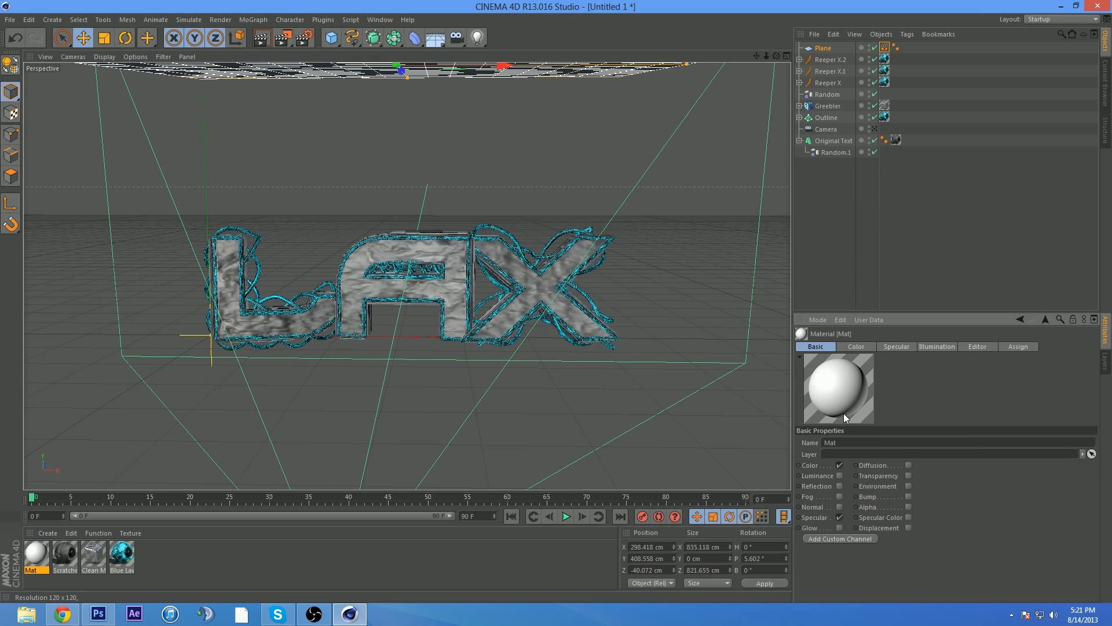
left_click(840, 517)
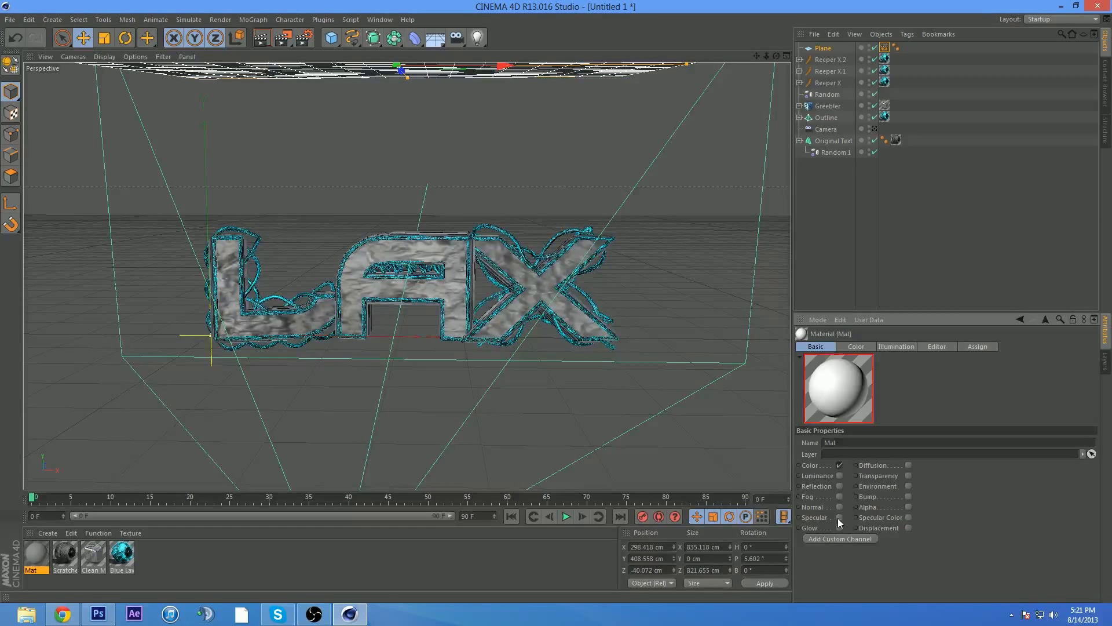
left_click(839, 476)
left_click_drag(527, 78, 534, 74)
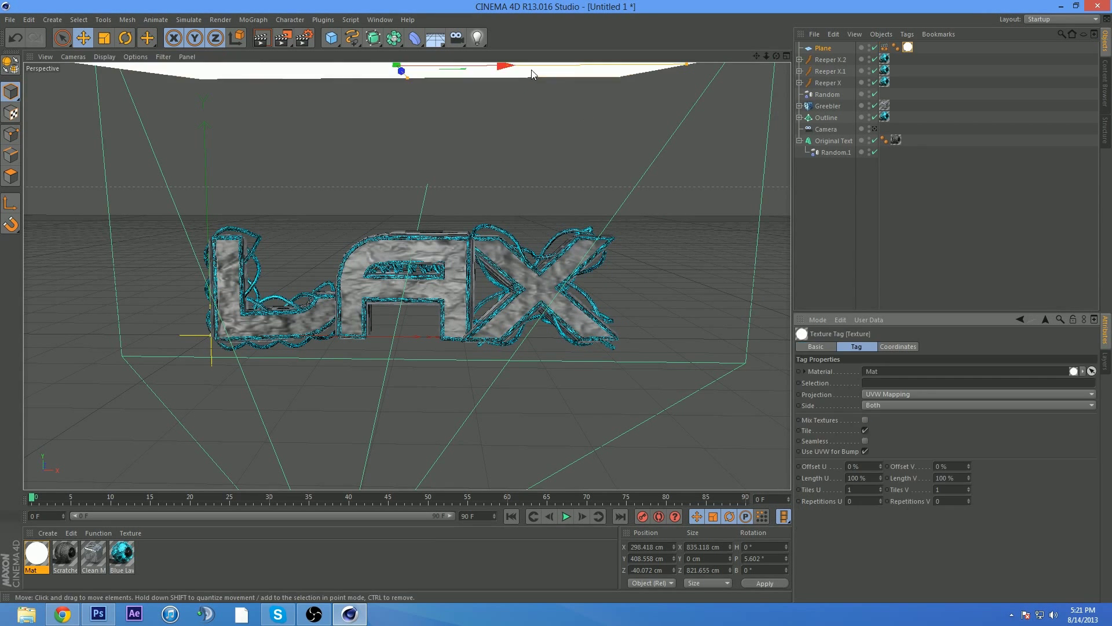
Step: Hide the plane and place an omni light above the text at about X 317, Y 409, Z -34 cm
left_click(846, 50)
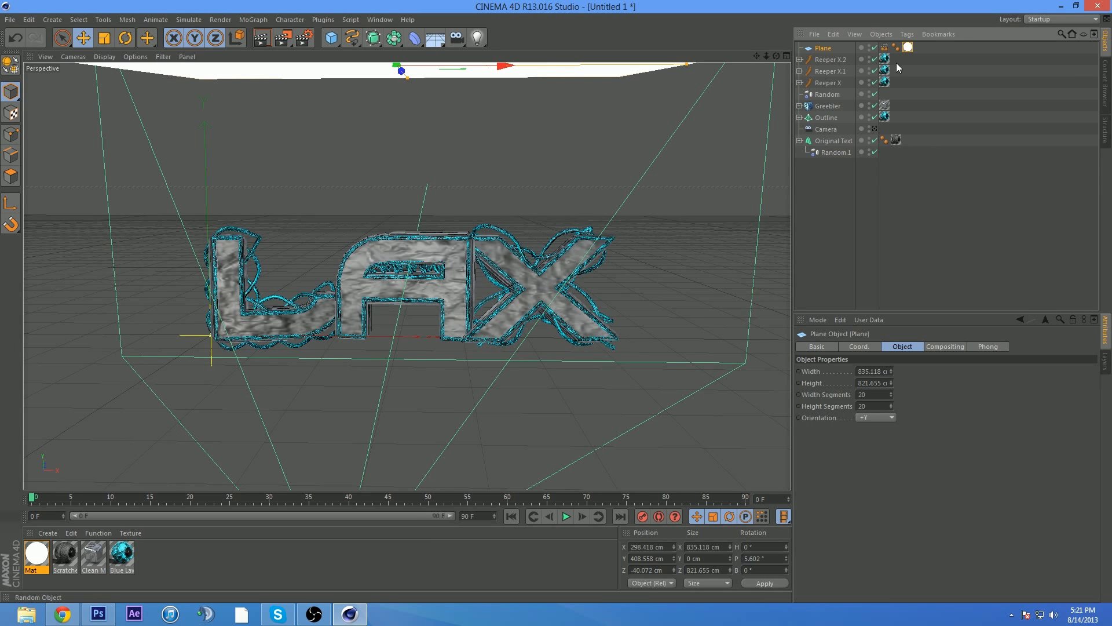
left_click(870, 45)
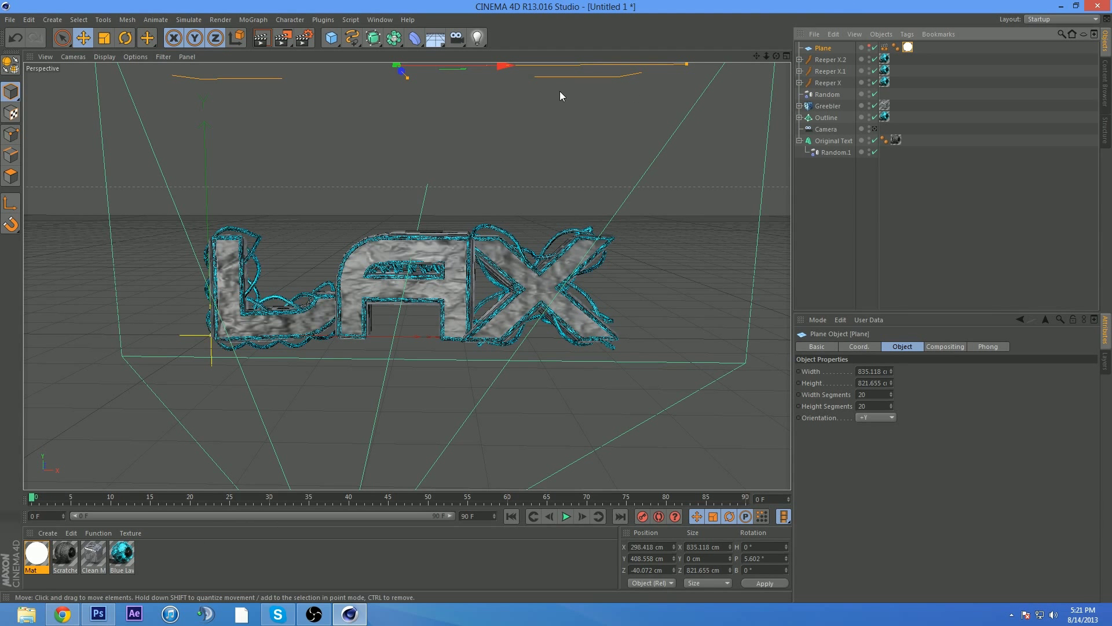
left_click(475, 39)
left_click_drag(315, 337, 516, 353)
left_click_drag(412, 319, 391, 332)
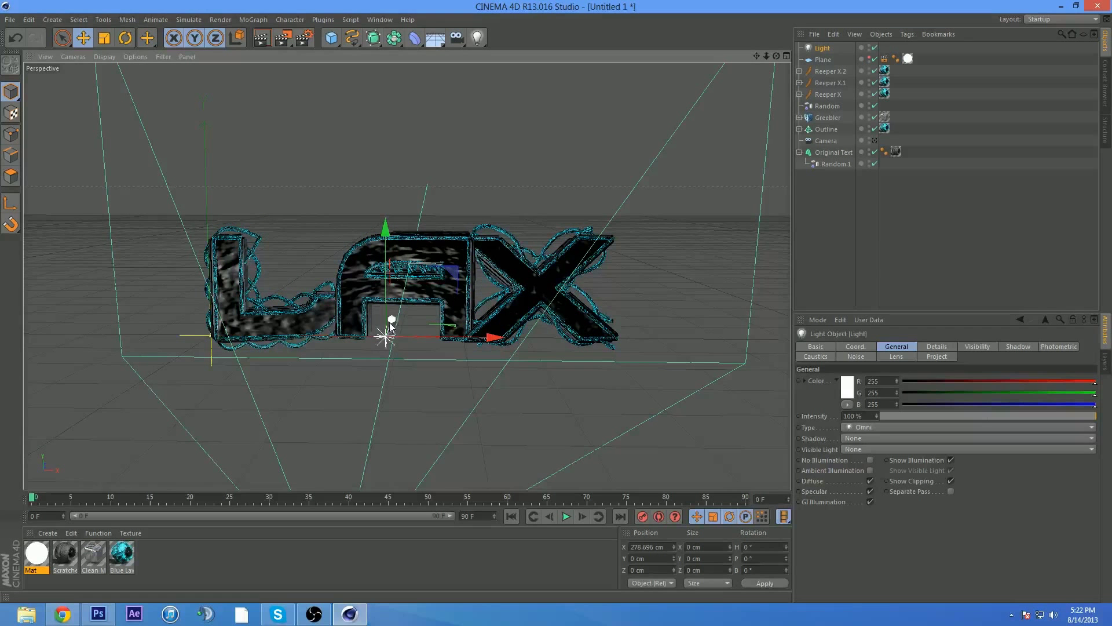
left_click_drag(498, 346, 524, 348)
left_click_drag(413, 223, 404, 86)
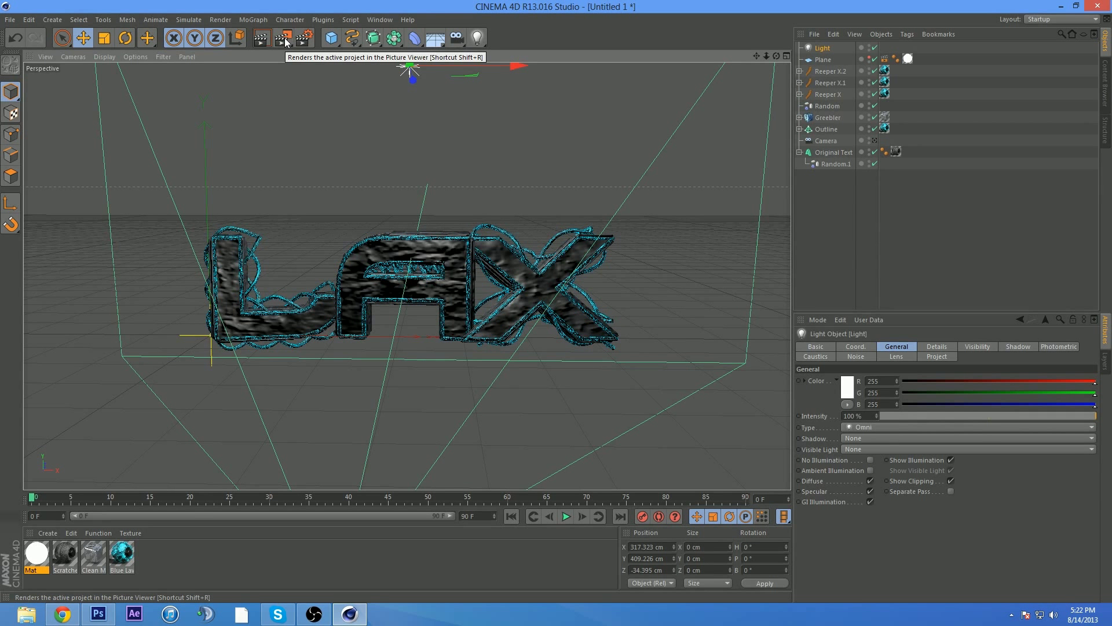
Step: In the render settings, set the saved image's file name to "C4D render tutorial" in the scraps folder
left_click(304, 38)
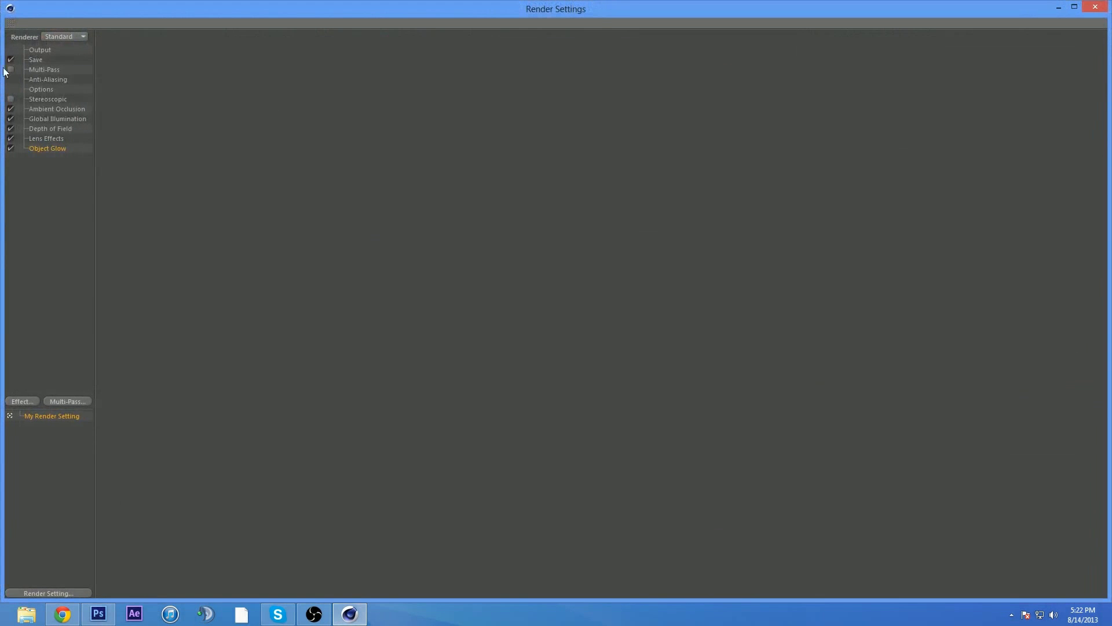
left_click(37, 61)
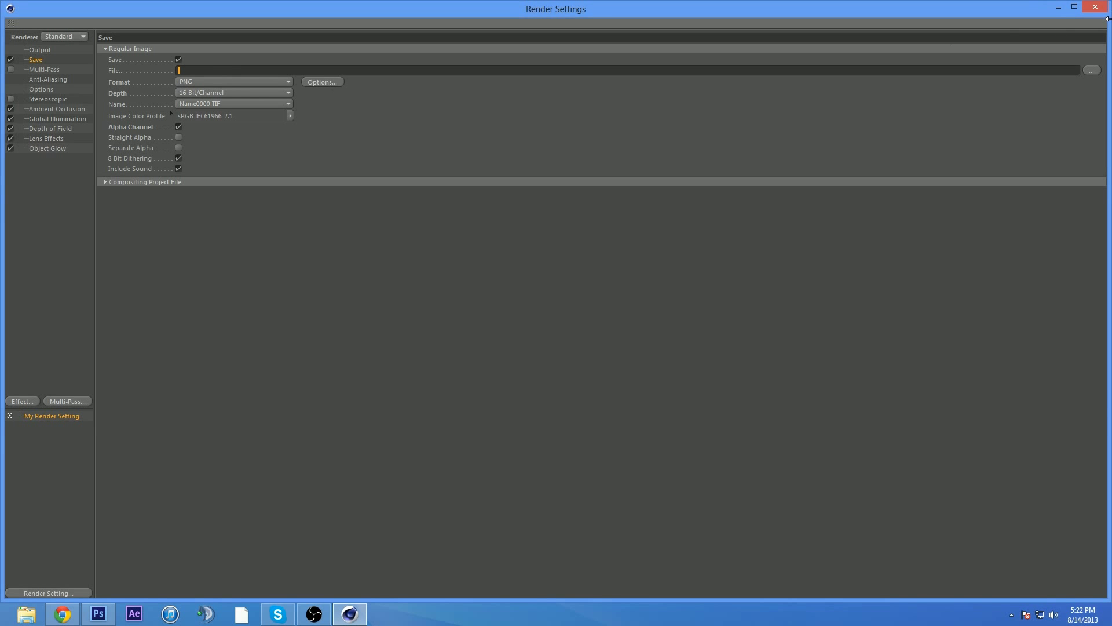
left_click(1092, 70)
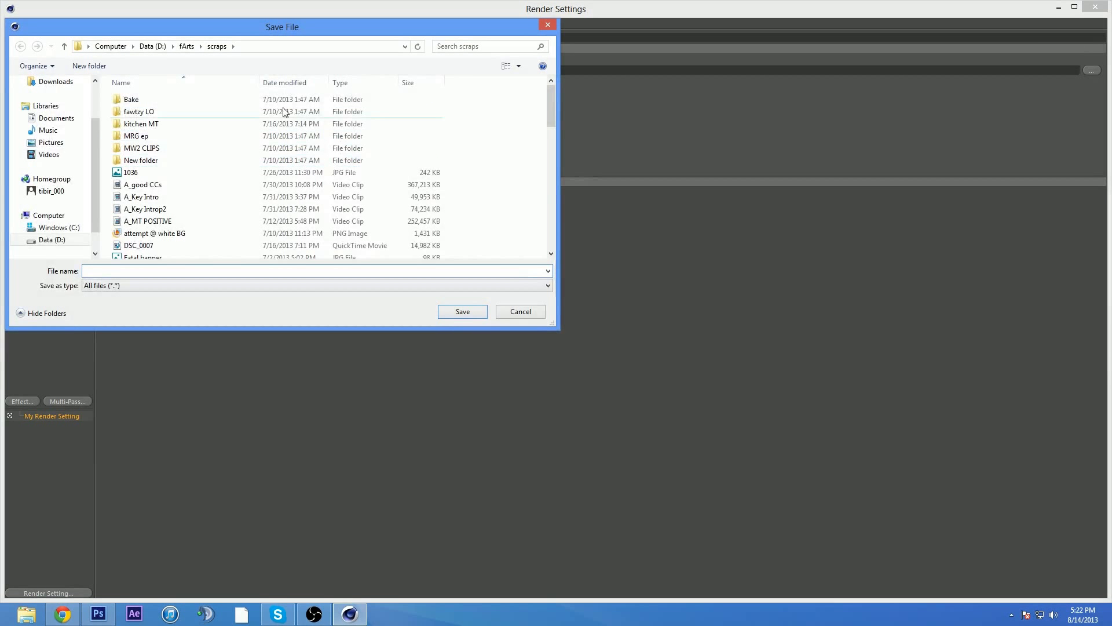
left_click(187, 221)
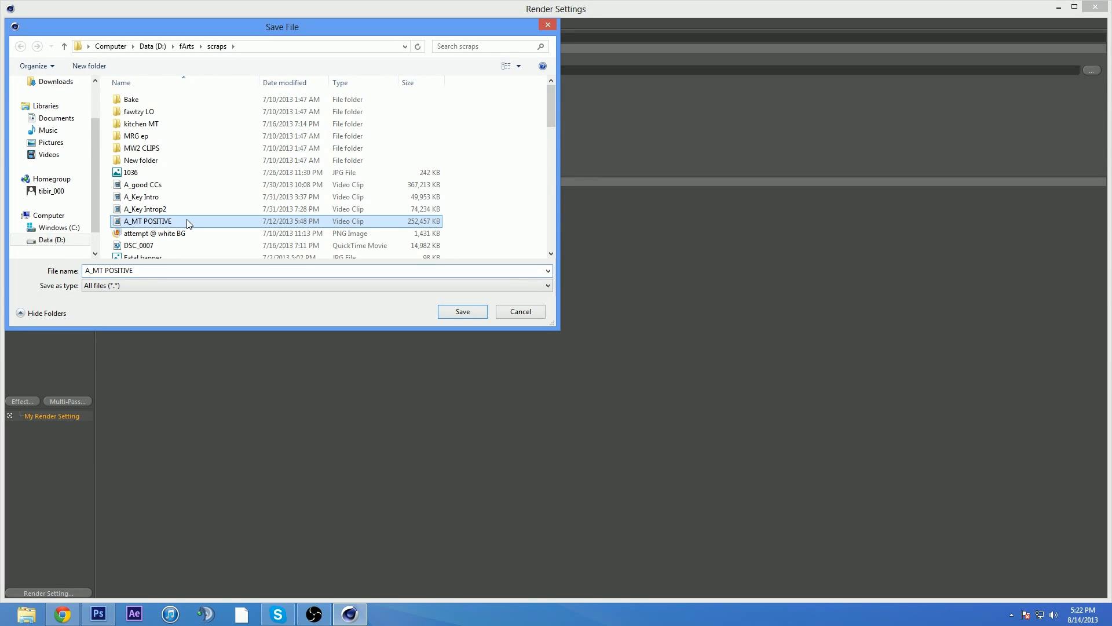
scroll(187, 220, "down", 13)
left_click(116, 270)
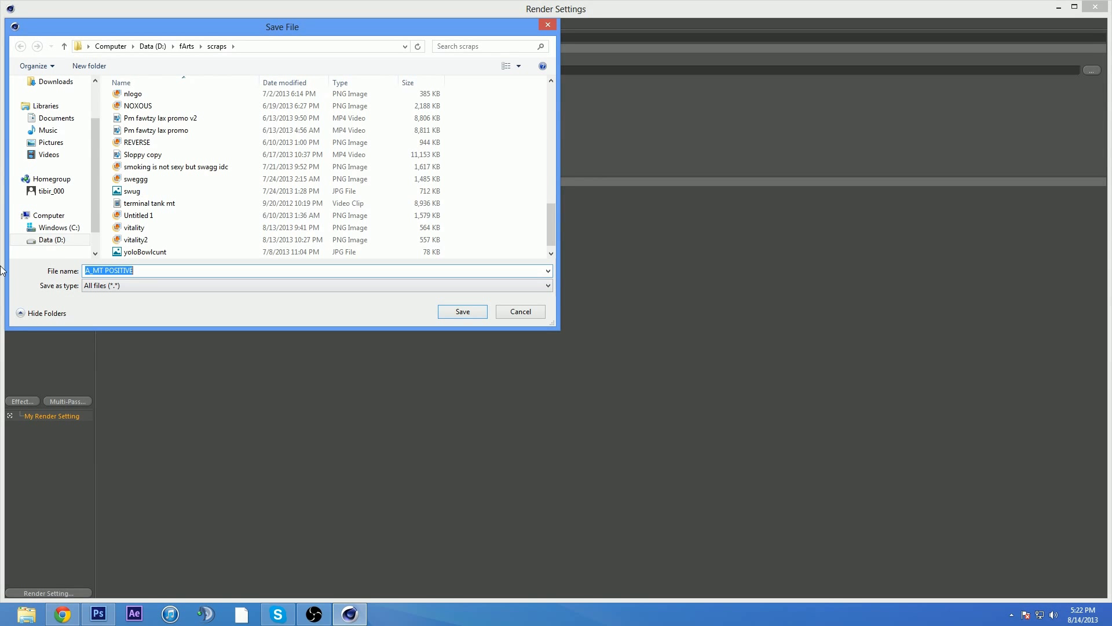
type("Re")
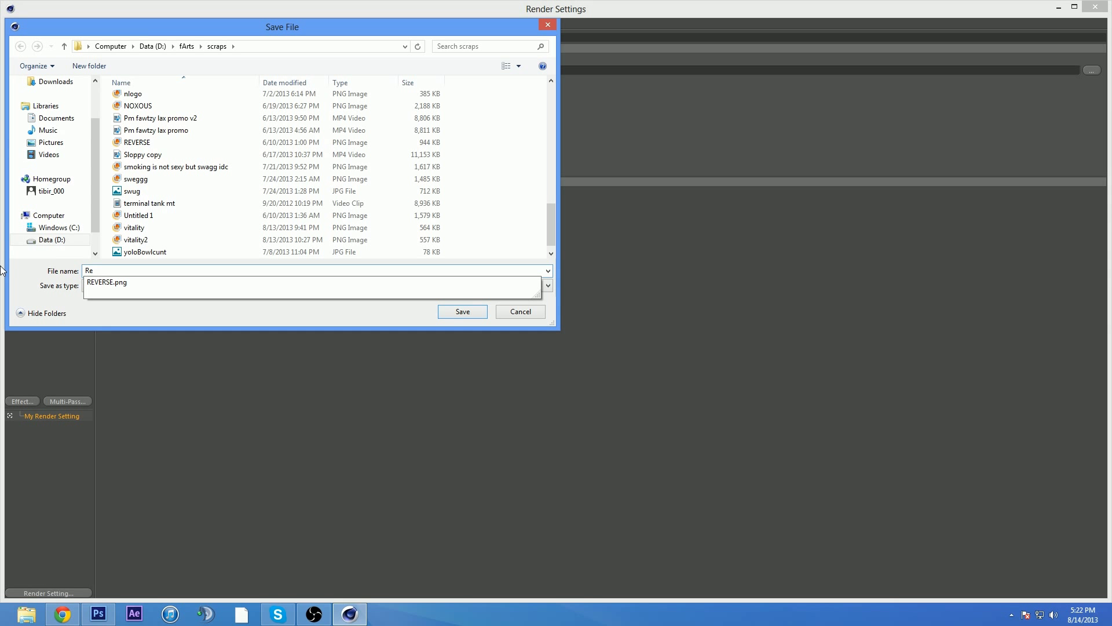
key("BackSpace")
key("BackSpace")
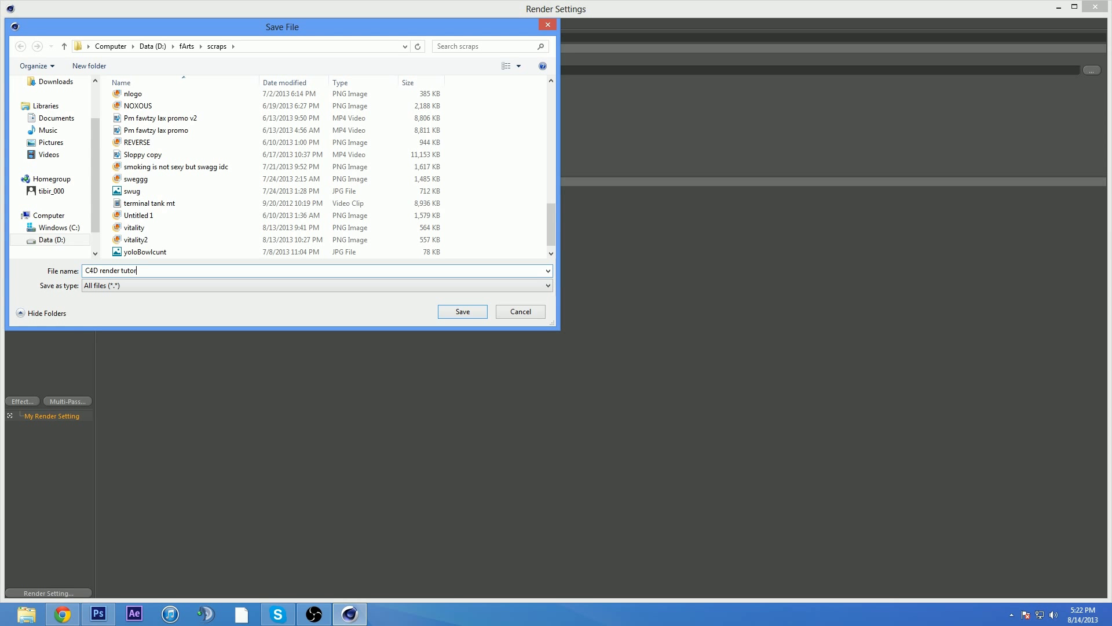
left_click(457, 316)
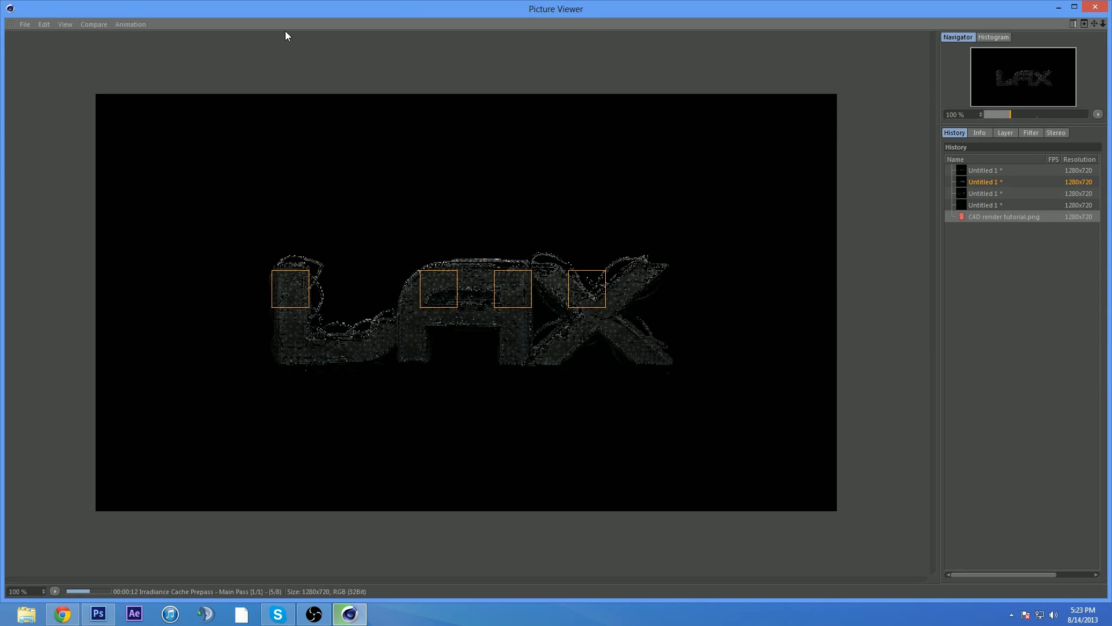
Step: Delete the four unsaved "Untitled 1" renders from the Picture Viewer history, keeping the tutorial render
left_click(985, 206)
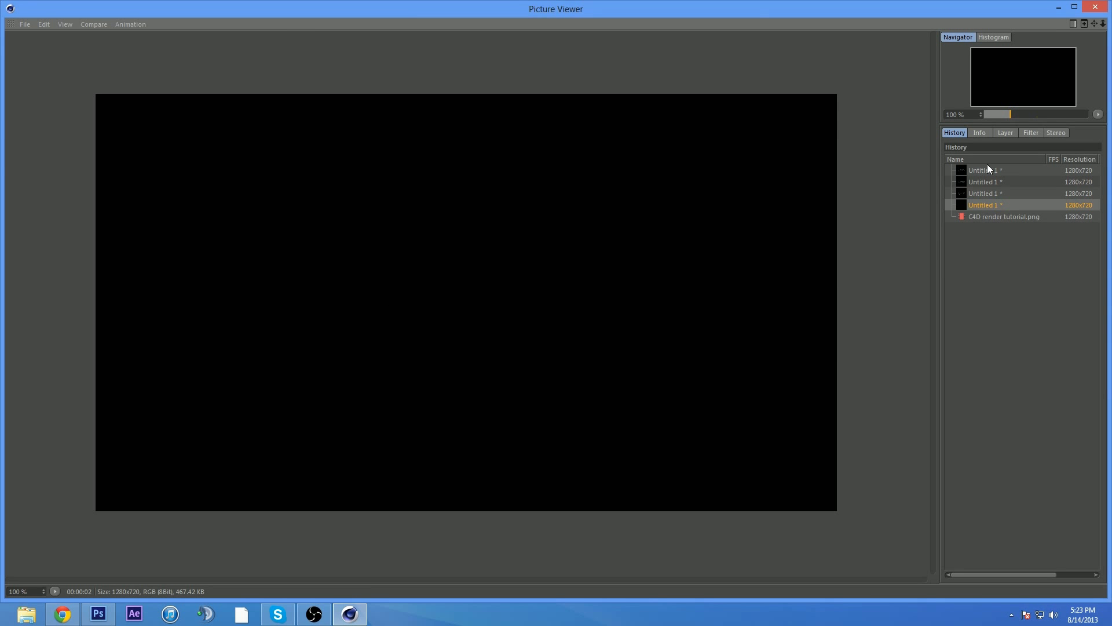
left_click(984, 170, "shift")
key("Delete")
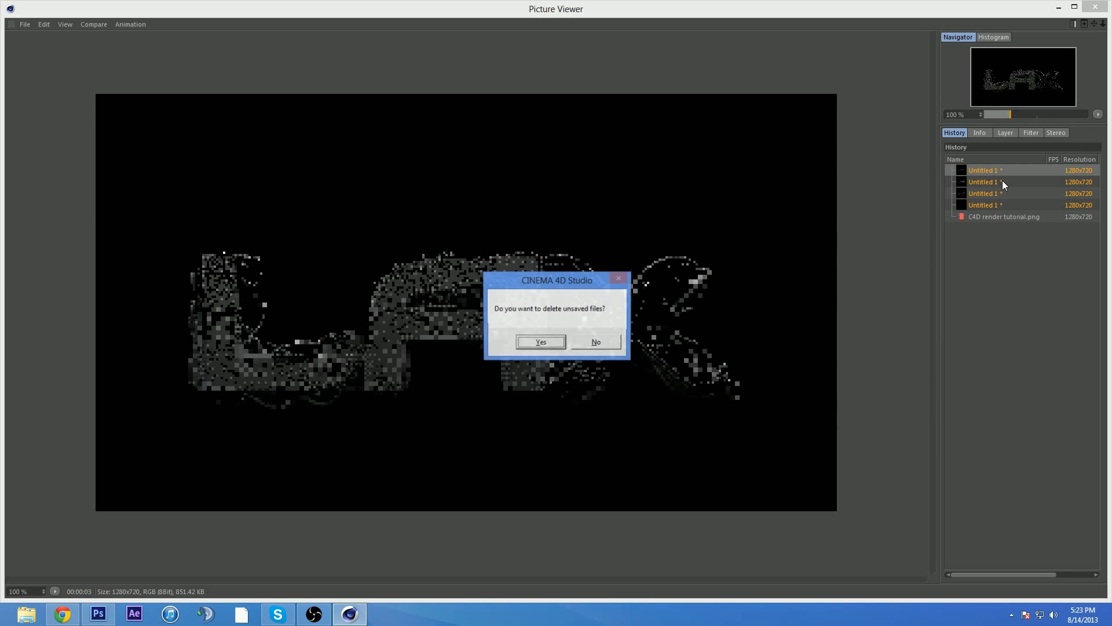
left_click(542, 343)
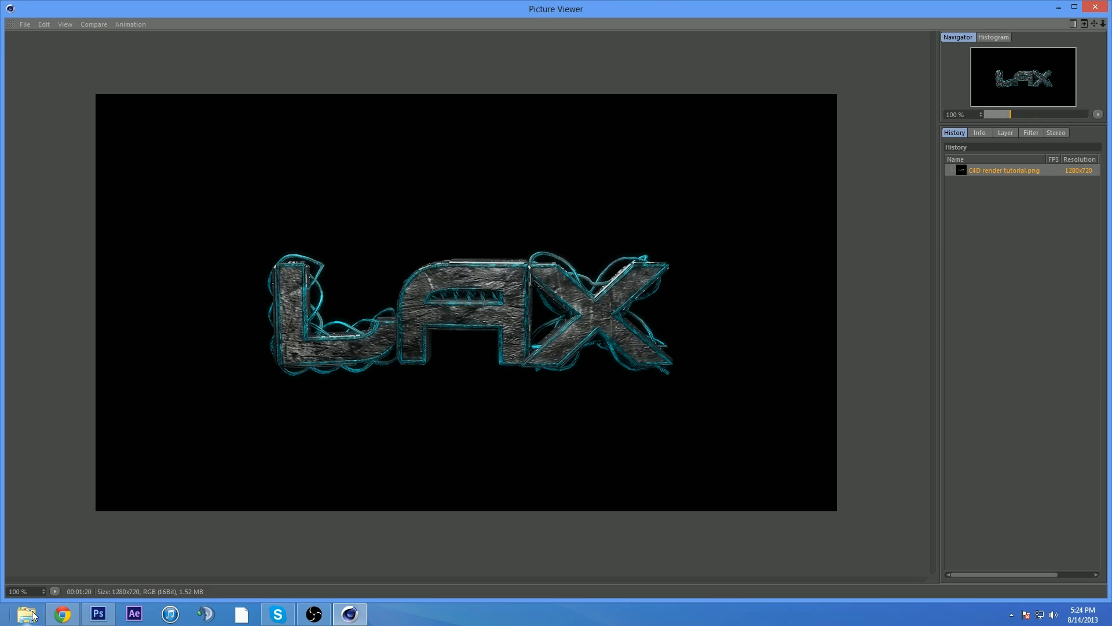
Step: Switch to Photoshop and open the "C4D render tutorial" PNG from the scraps folder
mouse_move(97, 618)
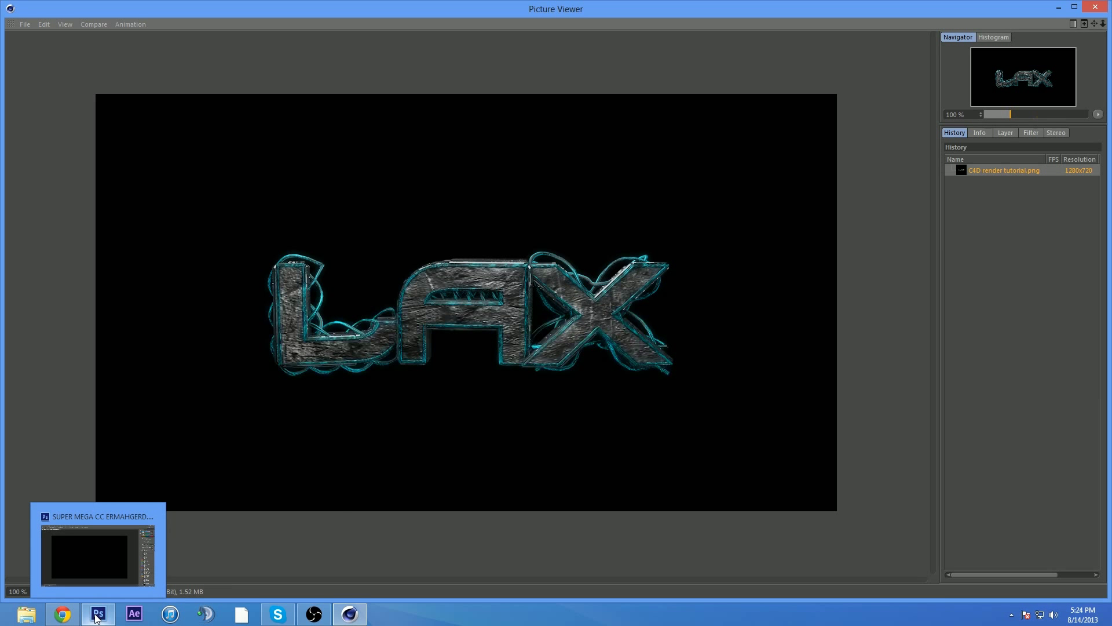
left_click(96, 615)
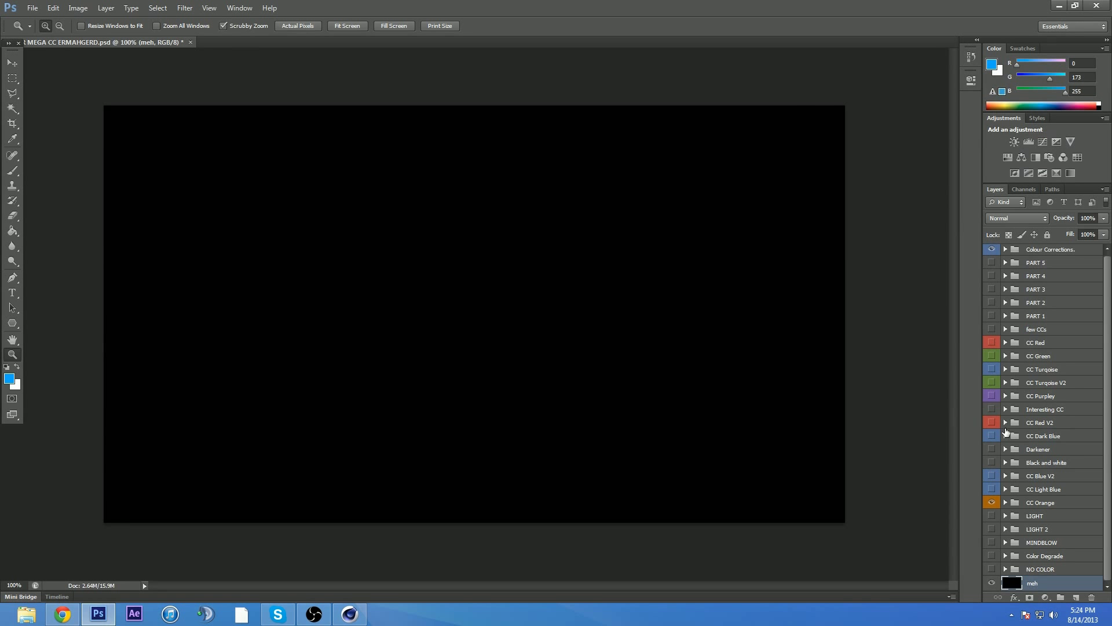
left_click(32, 8)
left_click(46, 33)
left_click(211, 33)
left_click(103, 128)
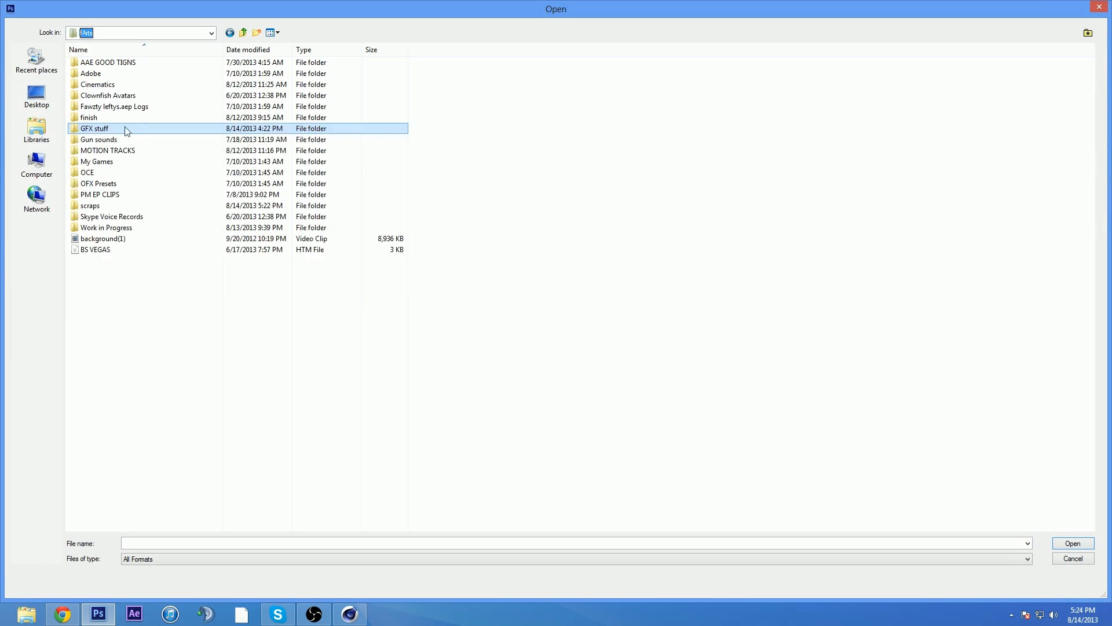
double_click(93, 206)
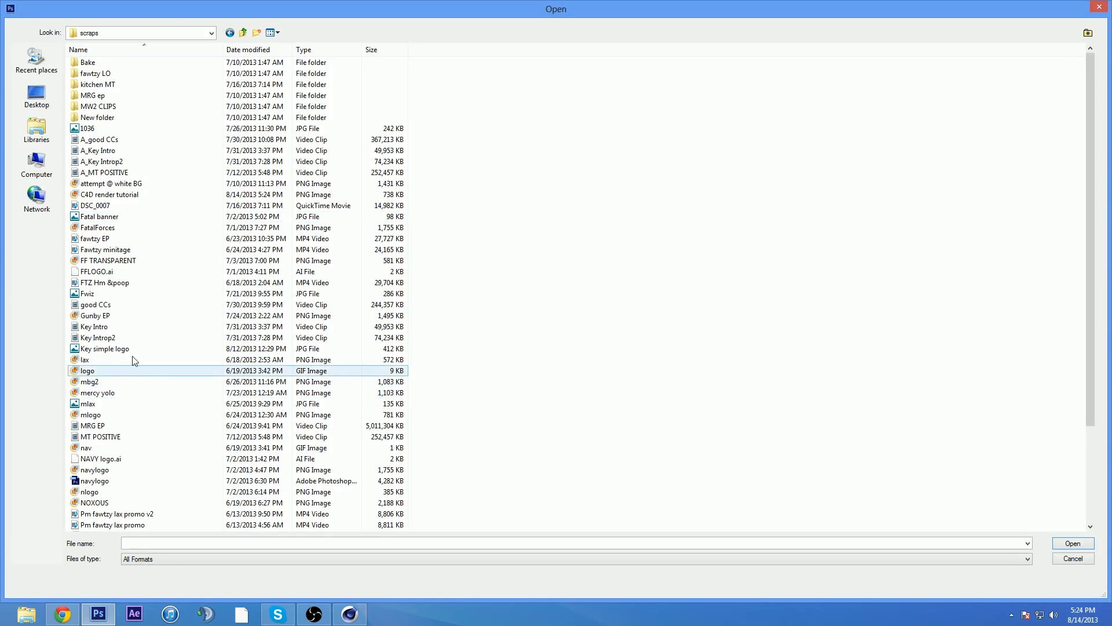
double_click(114, 199)
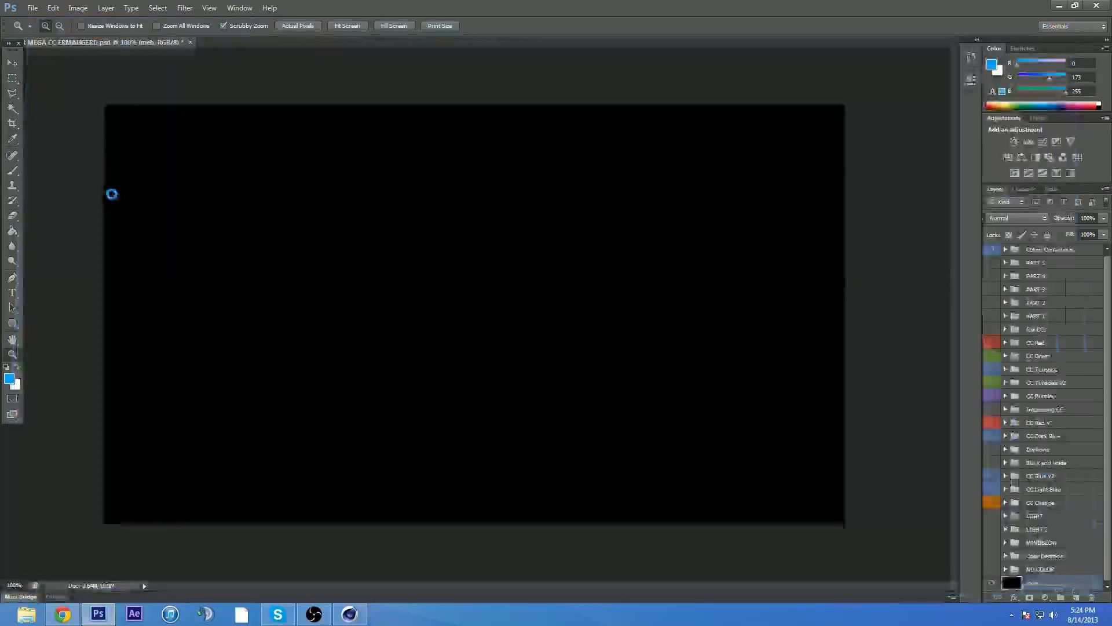
Step: Place the LAX render in the SUPER MEGA CC document just above the meh layer and hide the CC Orange group
left_click_drag(501, 345, 506, 283)
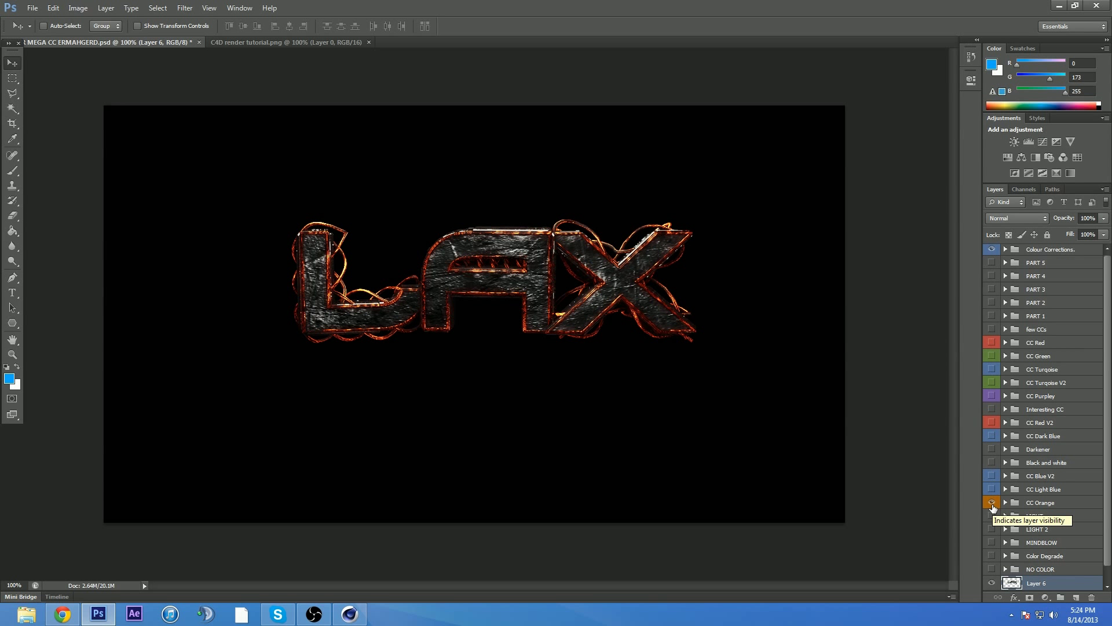
left_click(991, 502)
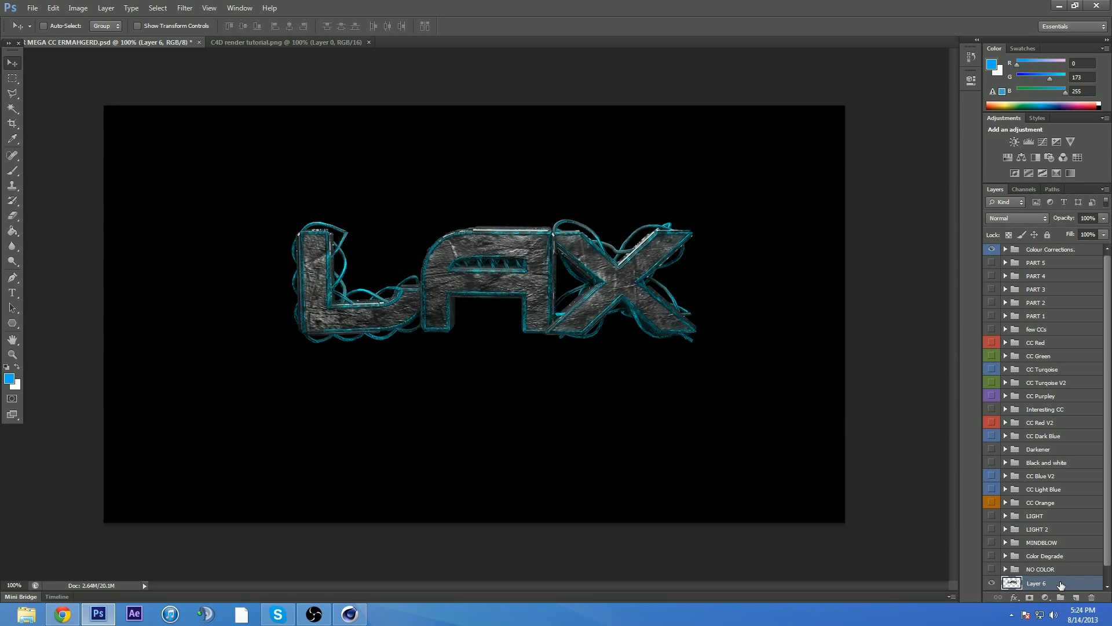
scroll(1061, 585, "down", 1)
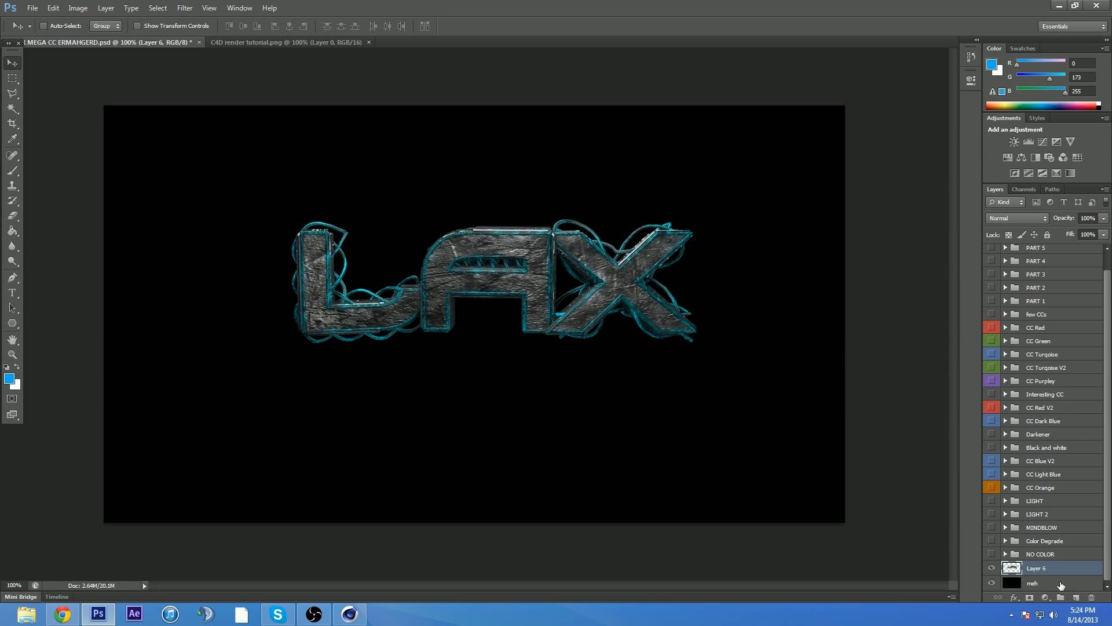
Step: Duplicate the LAX layer and apply Glowing Edges to the copy with edge width 2, edge brightness 7 and smoothness 5
key("ctrl+j")
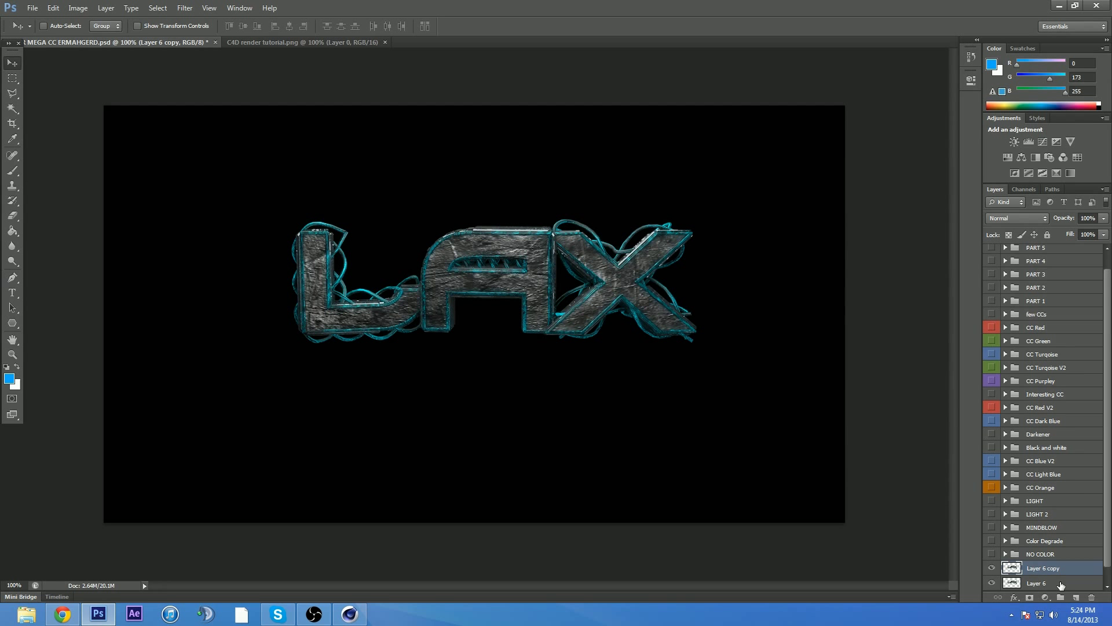
left_click(184, 9)
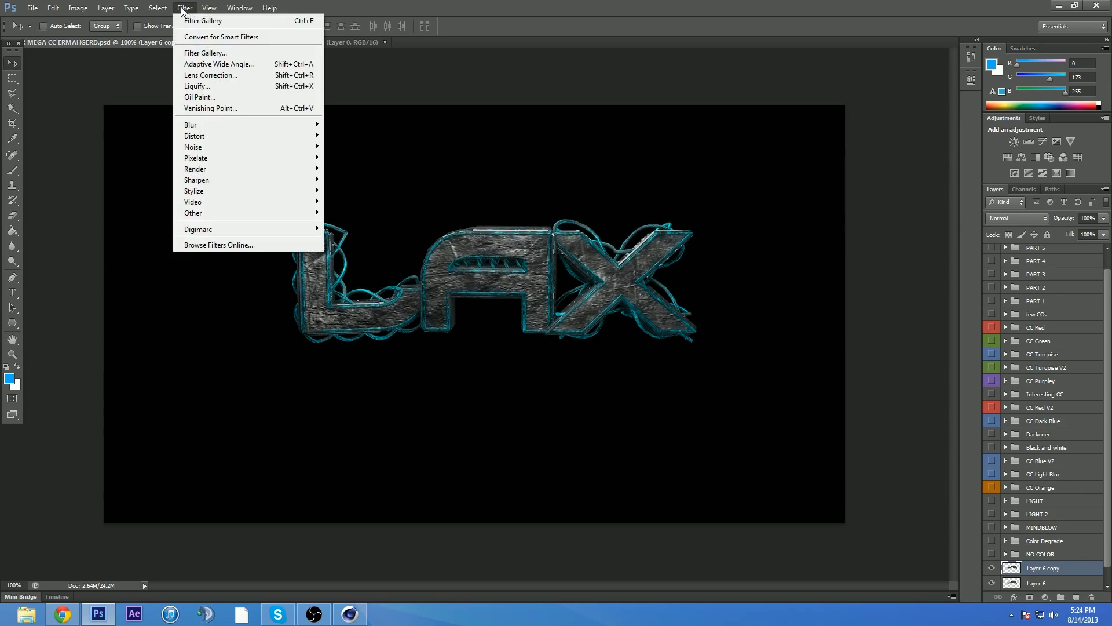
left_click(250, 58)
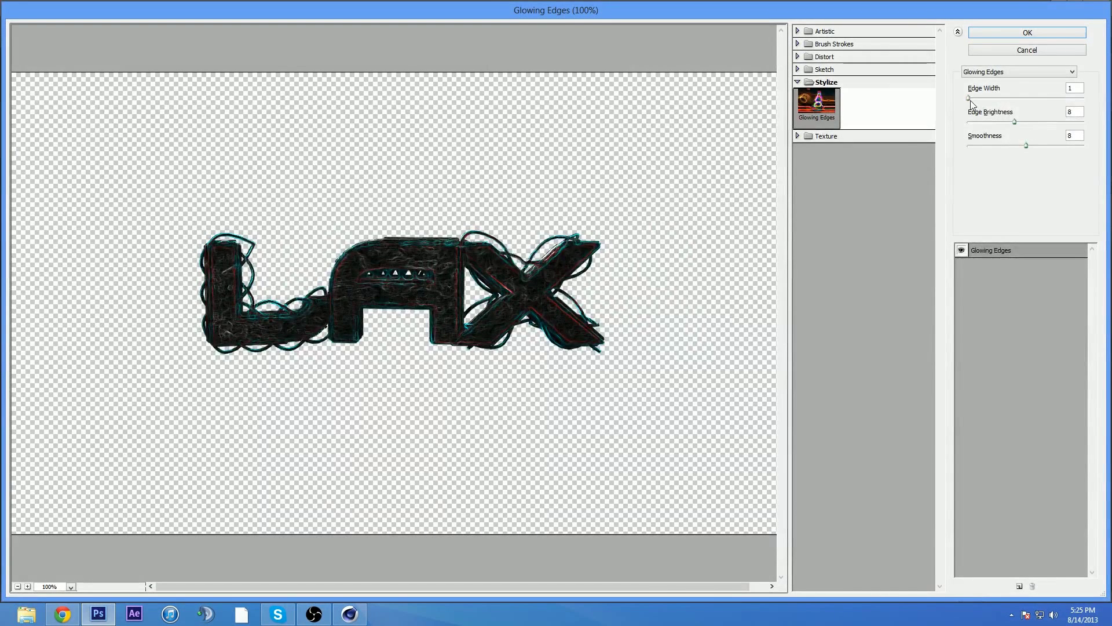
double_click(1075, 88)
key("Up")
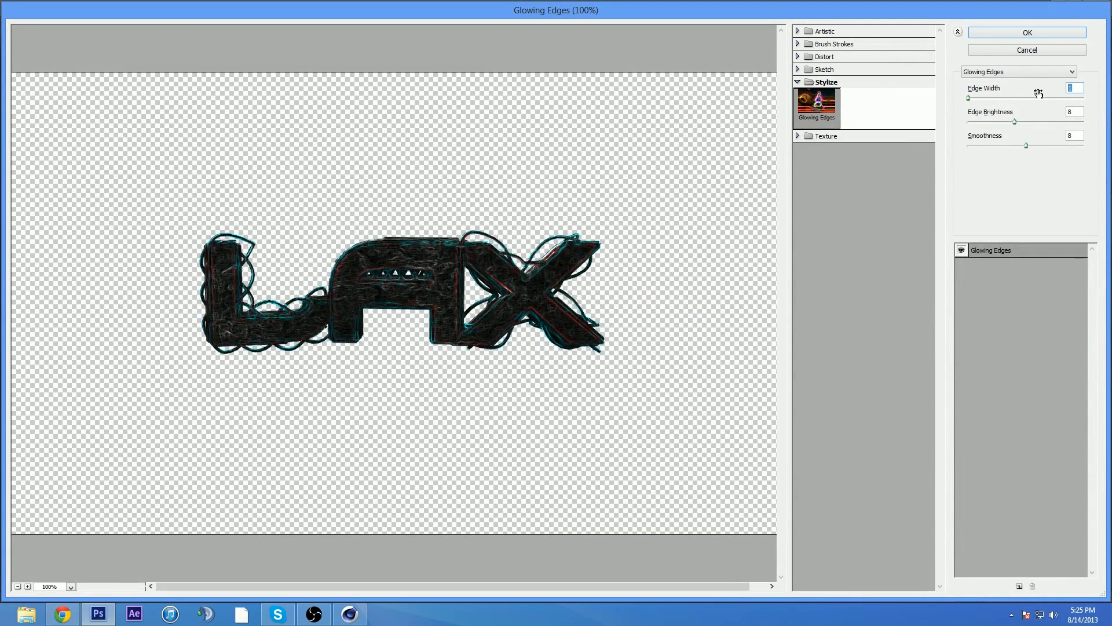
mouse_move(1014, 122)
left_mouse_down()
mouse_move(1002, 122)
mouse_move(996, 147)
mouse_move(1080, 143)
mouse_move(1005, 145)
mouse_move(1007, 122)
left_mouse_up()
left_click(1029, 146)
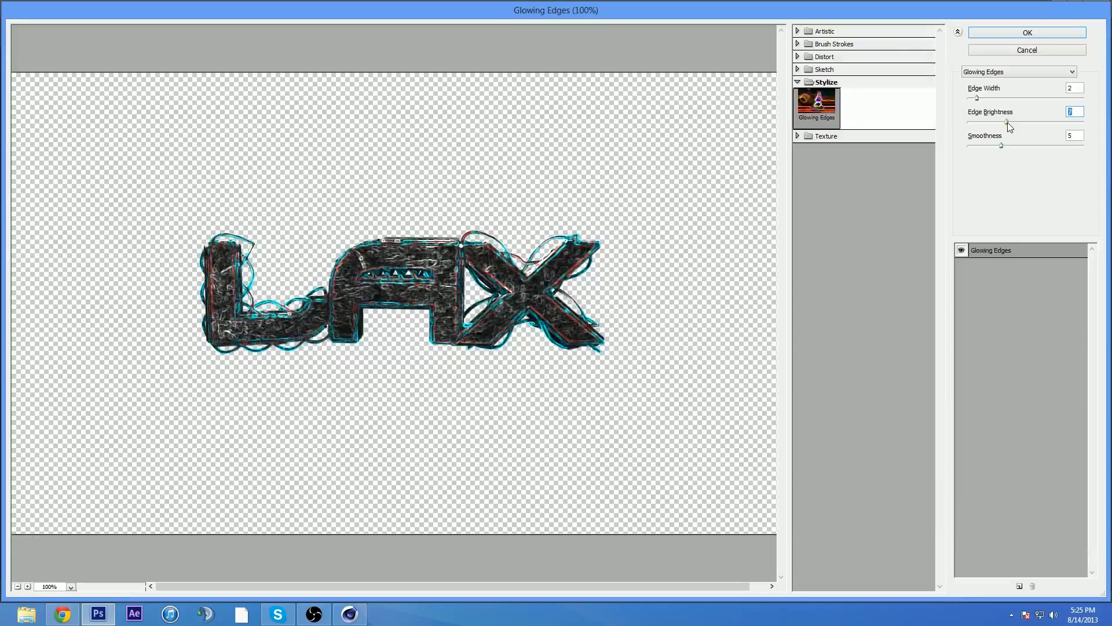
left_click(1036, 33)
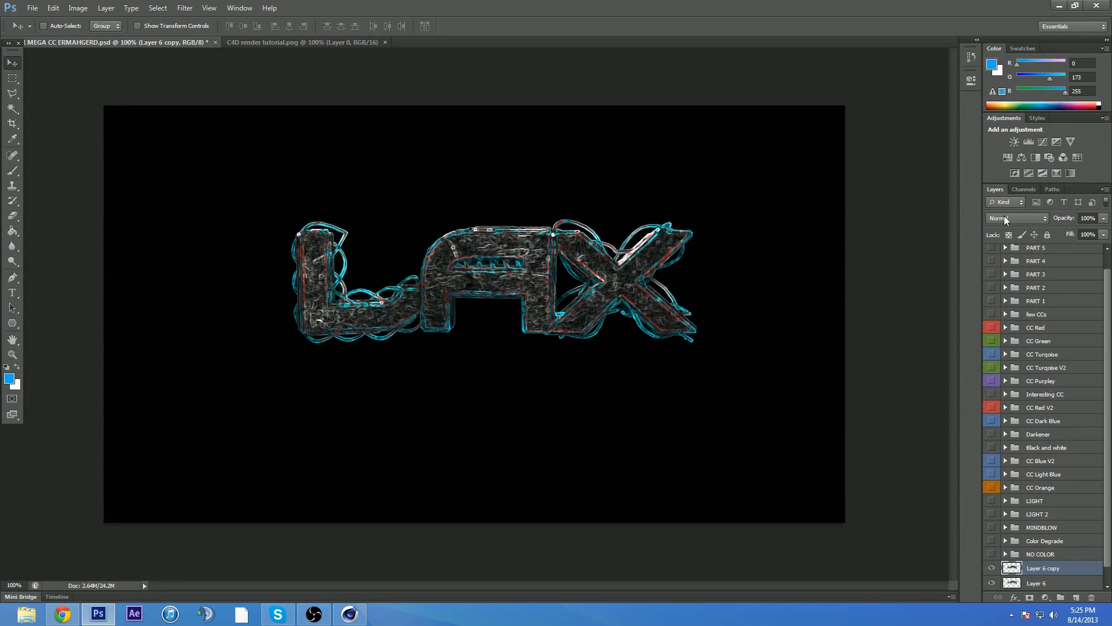
Step: Set the glowing LAX copy to Screen blending at 51% opacity and show the CC Orange group
left_click(1005, 219)
left_click(1009, 328)
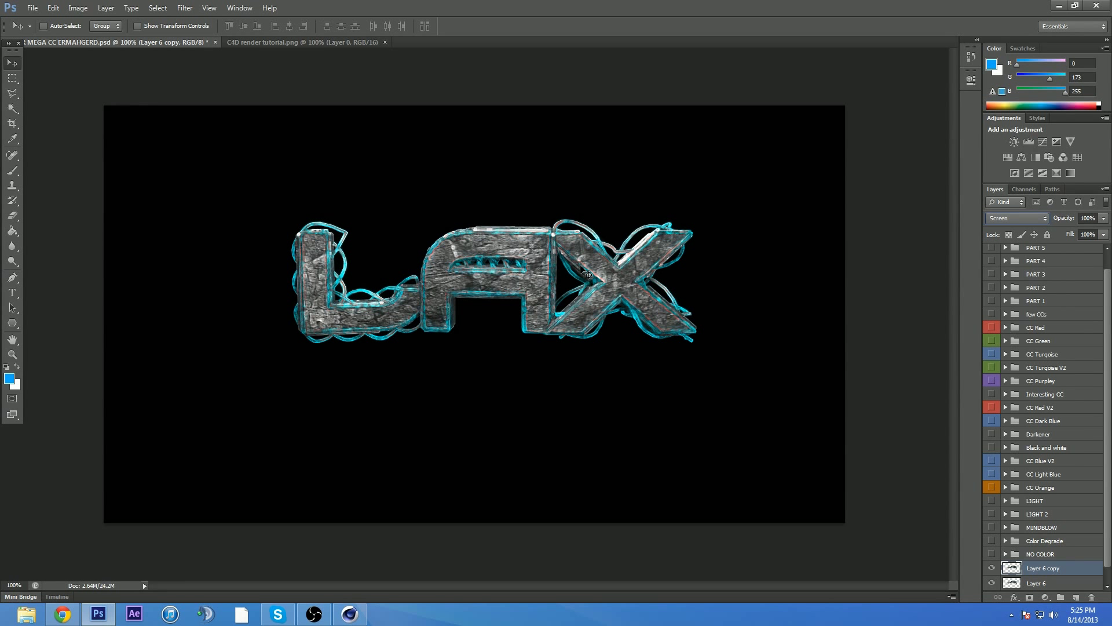
left_click(991, 488)
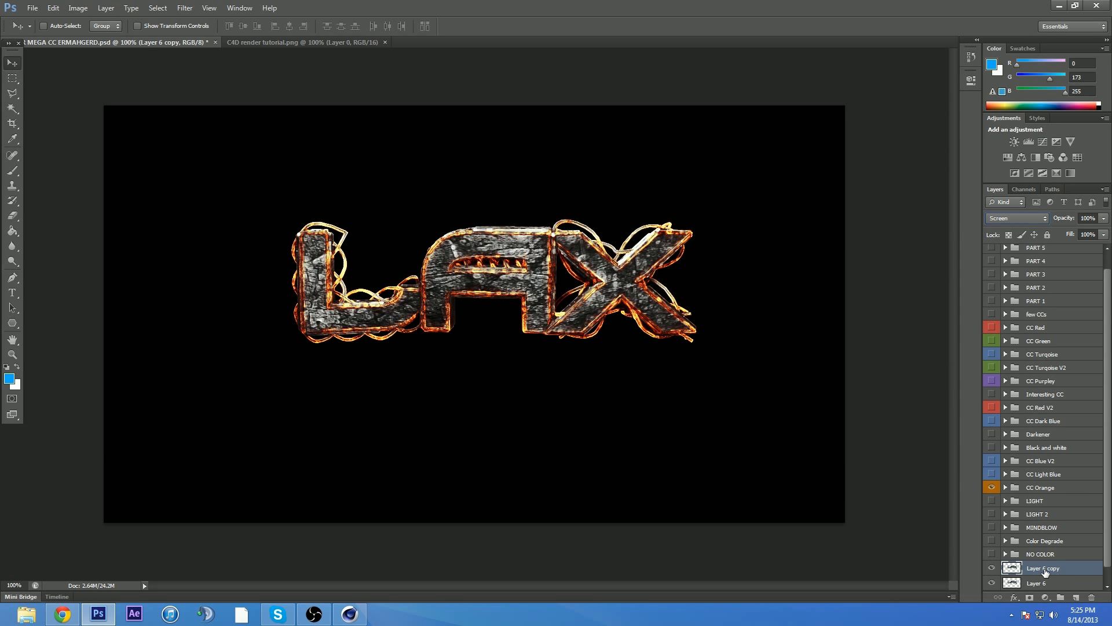
left_click(1104, 218)
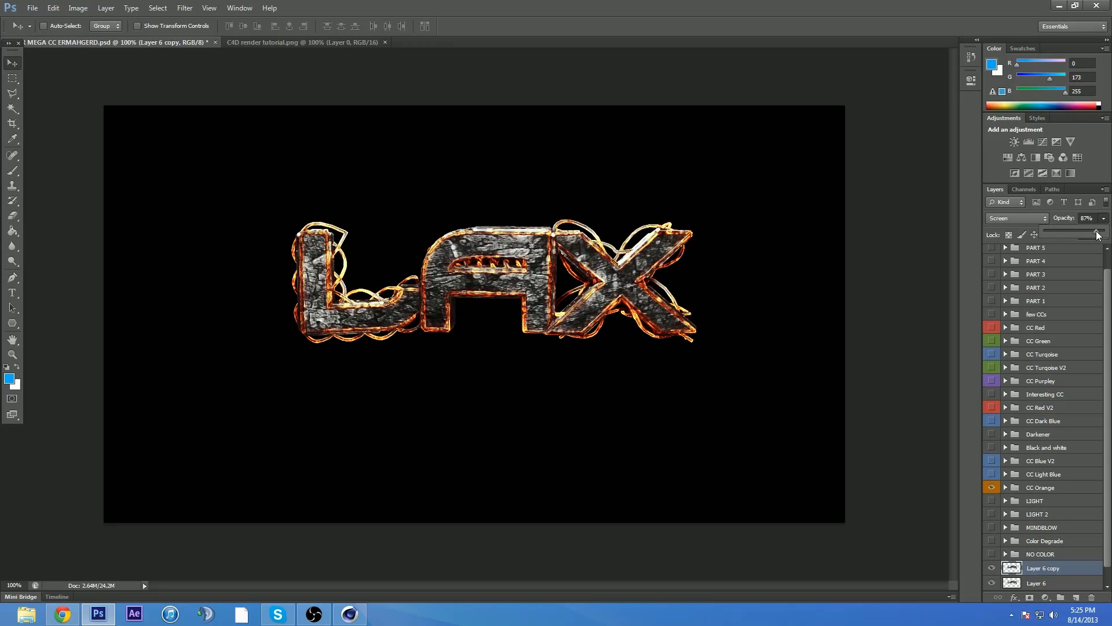
left_click_drag(1086, 239, 1076, 244)
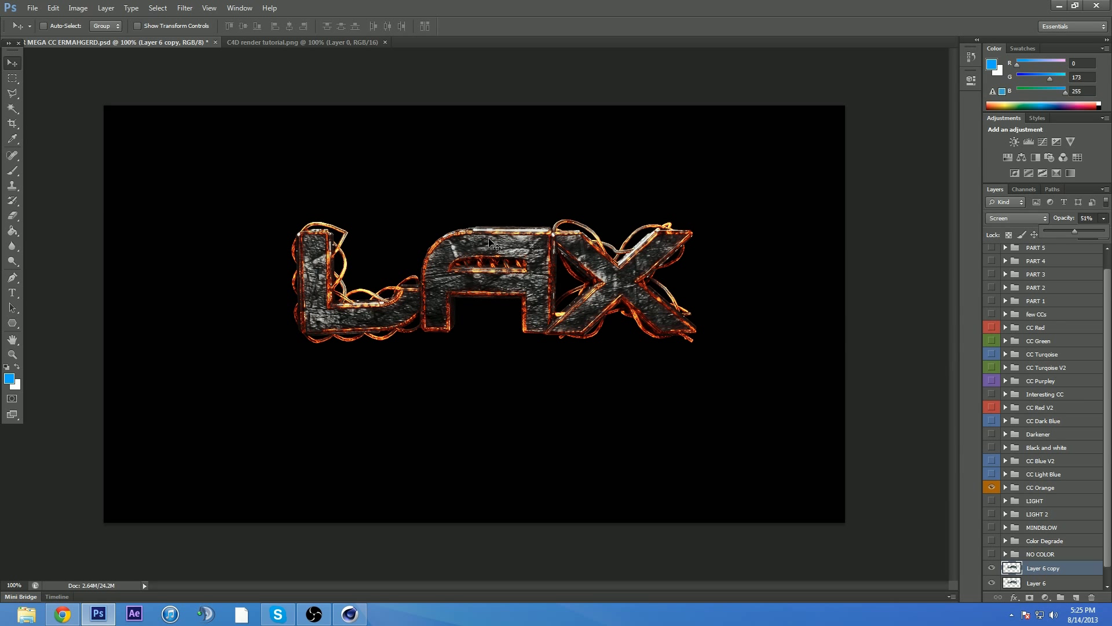
Step: Add a new empty layer directly above the CC Orange group
left_click(12, 354)
left_click_drag(465, 273, 480, 278)
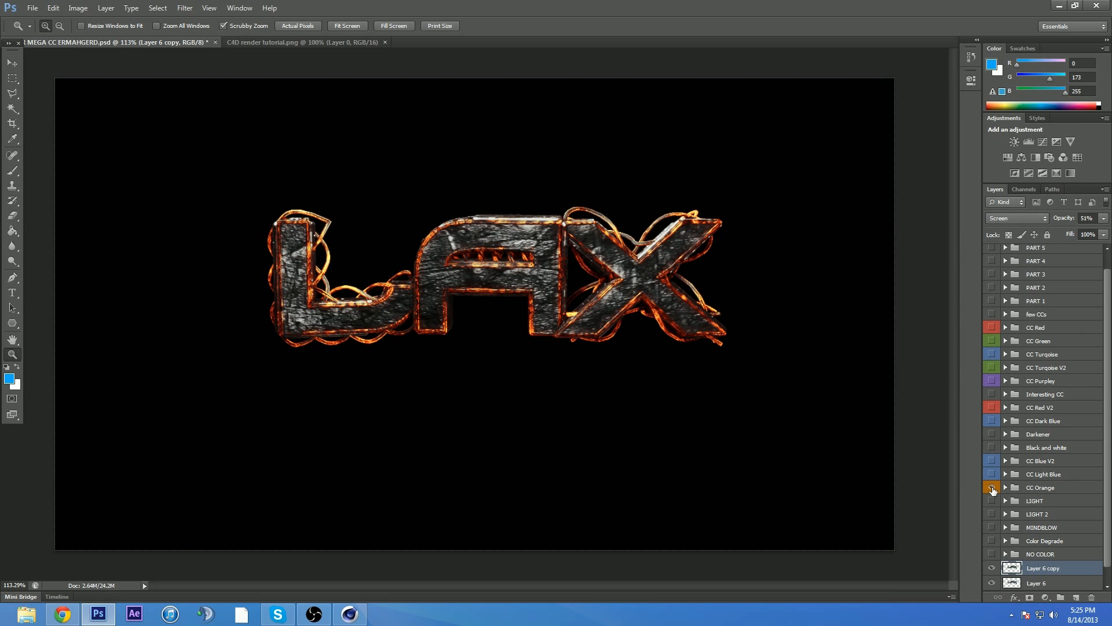
left_click(1055, 492)
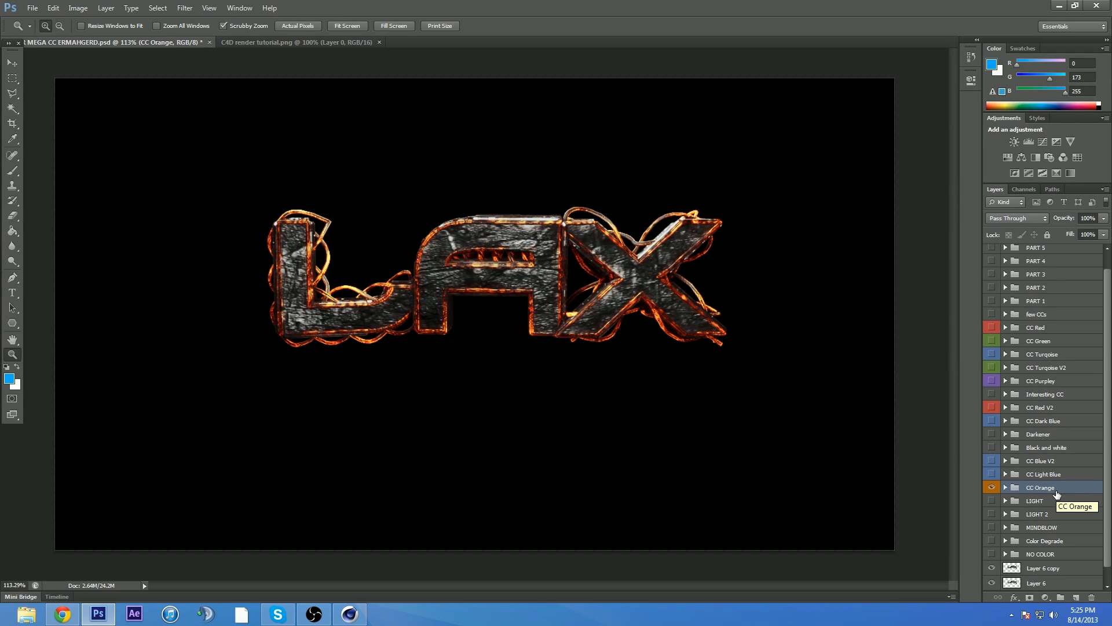
key("ctrl+shift+n")
key("Return")
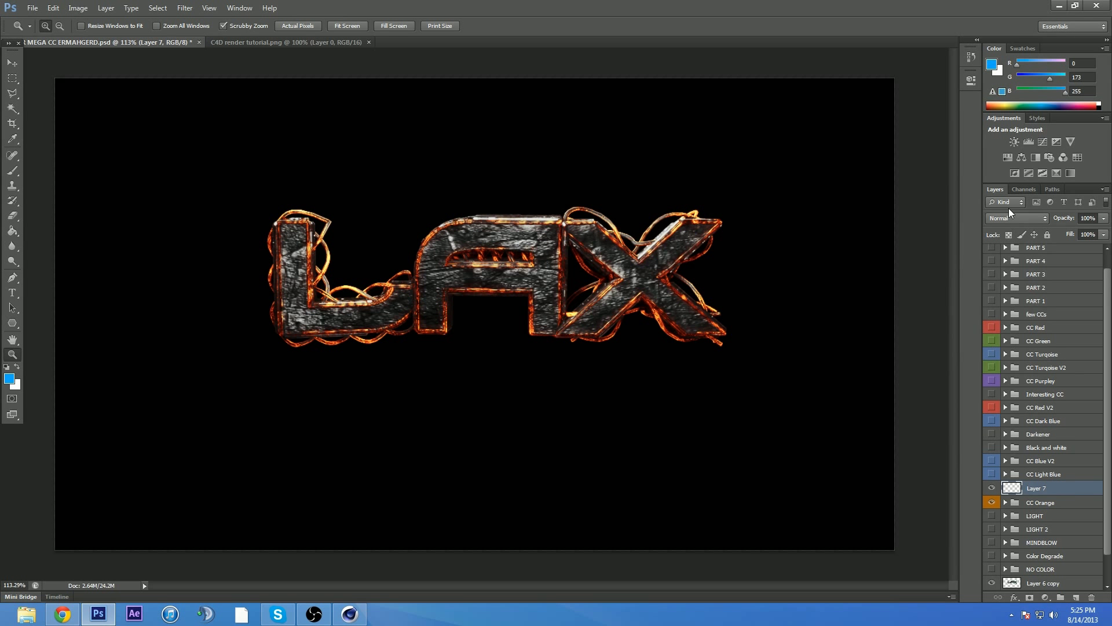
Step: Fill the new layer with the blue (0, 173, 255) foreground color and set its blend mode to Hue
left_click(12, 231)
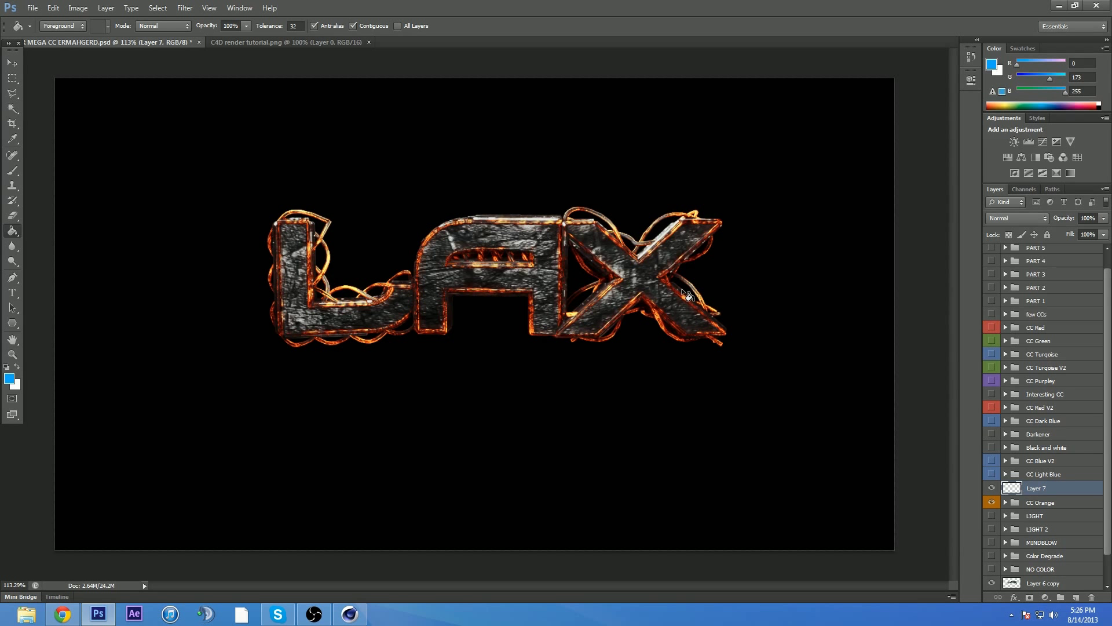
left_click(659, 279)
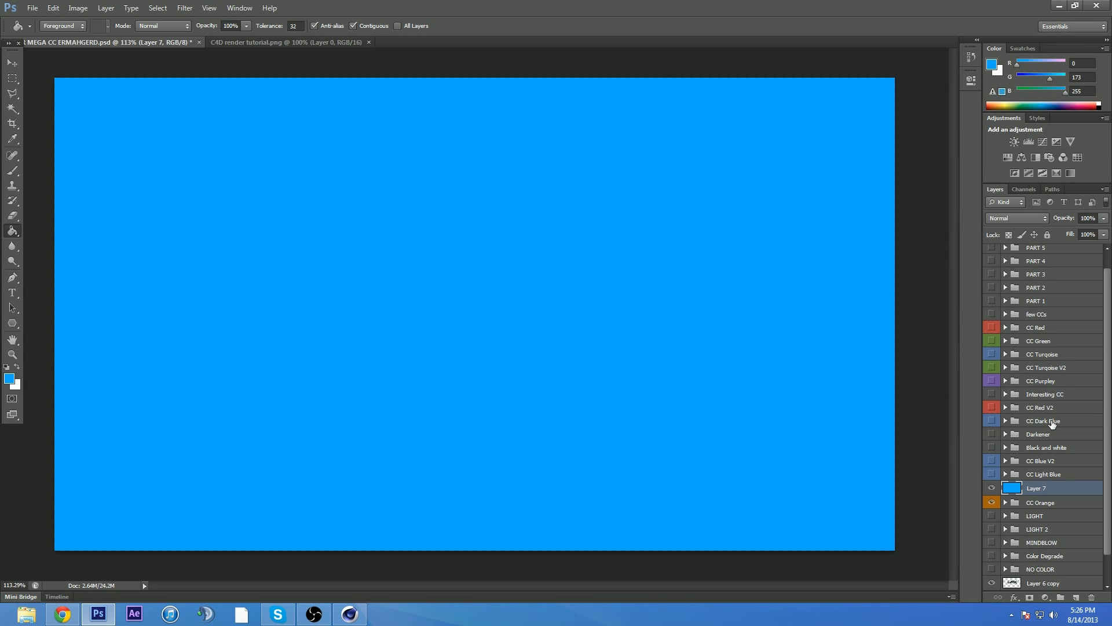
left_click(1018, 219)
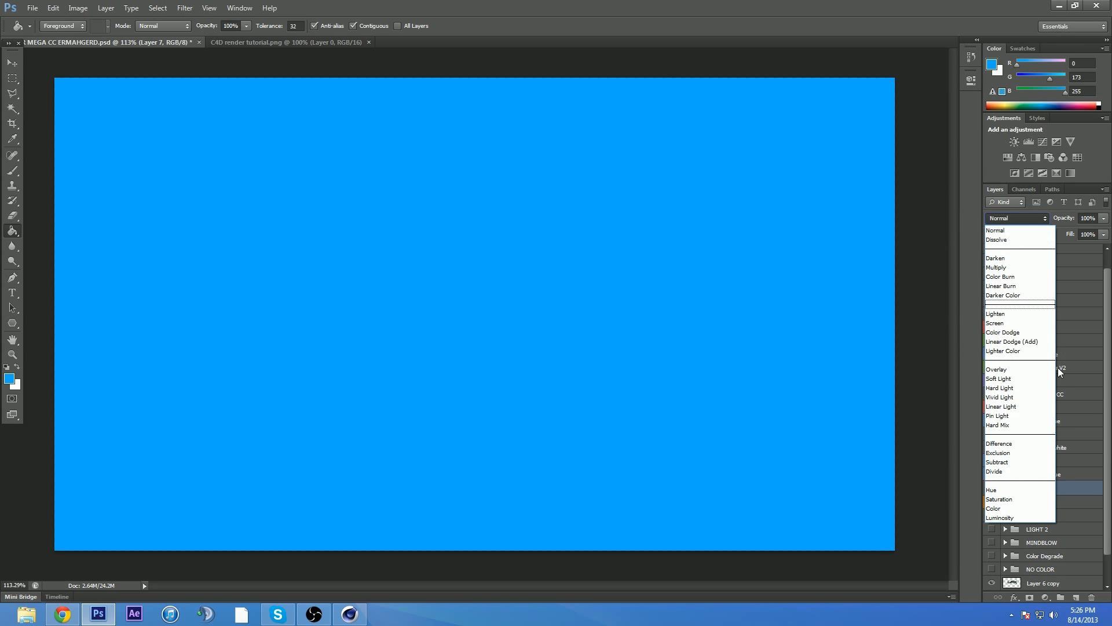
left_click(994, 491)
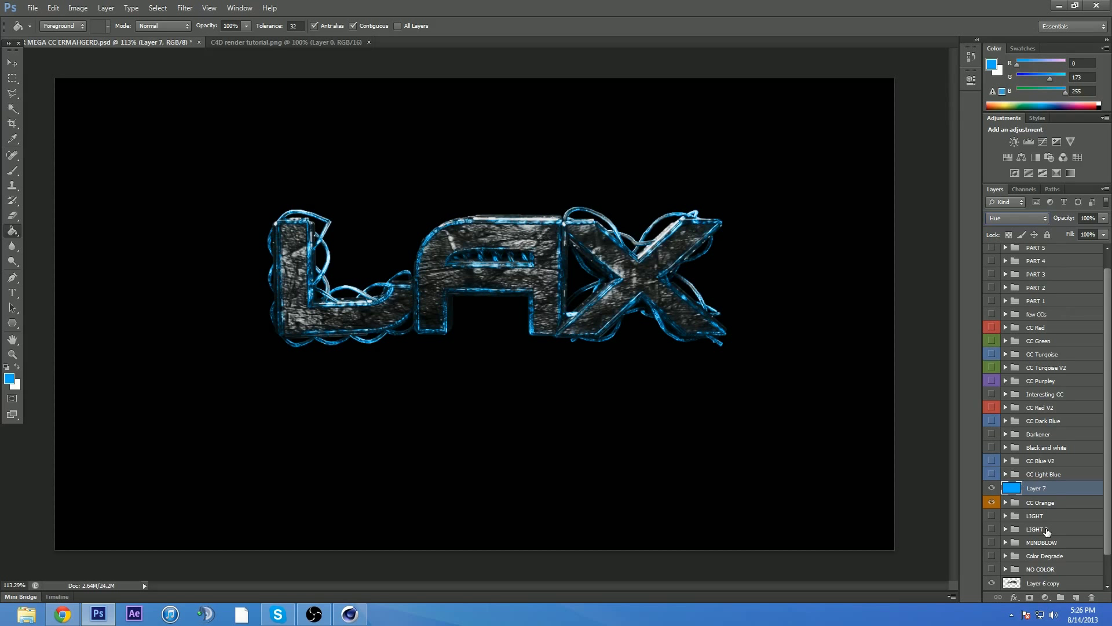
Step: Add a new empty layer between the black meh background and the original LAX layer
scroll(1050, 503, "down", 2)
left_click(1044, 587)
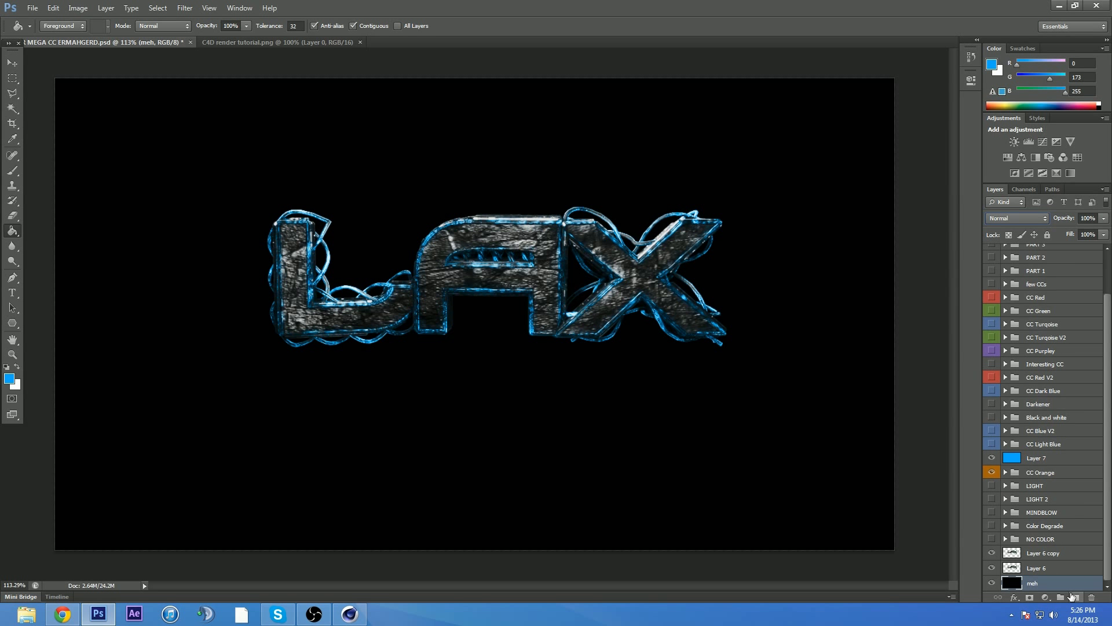
left_click(1070, 595, "alt")
key("Return")
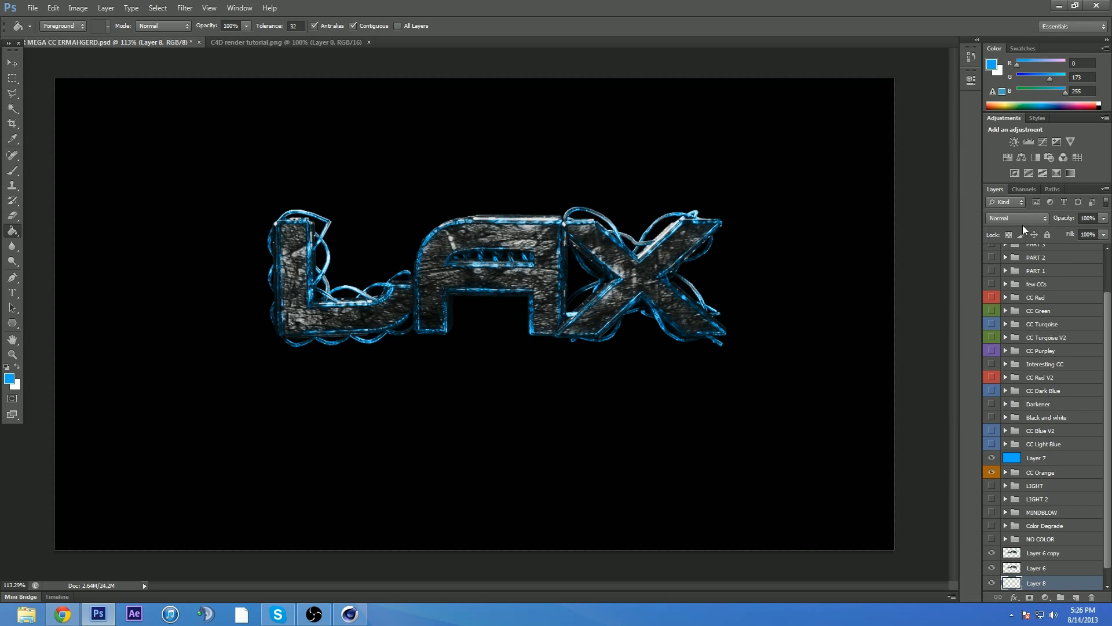
Step: Choose the 298 px splatter brush, reduce it to 185 px, and stamp blue splatters around the L and above the A on the new layer
left_click(12, 171)
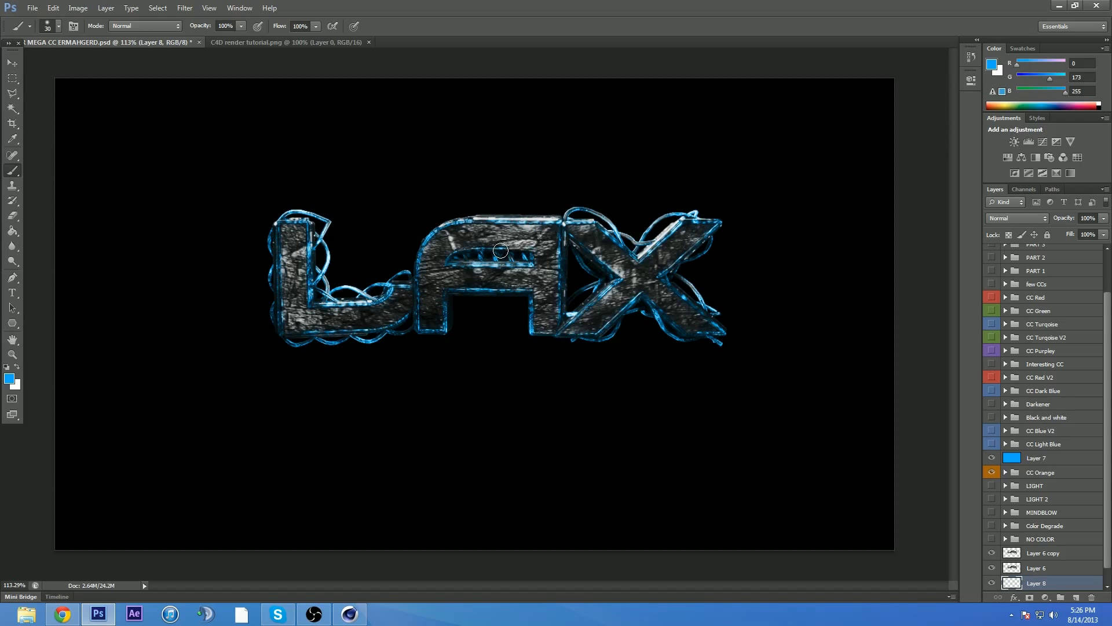
right_click(504, 251)
scroll(575, 331, "down", 2)
scroll(580, 339, "down", 6)
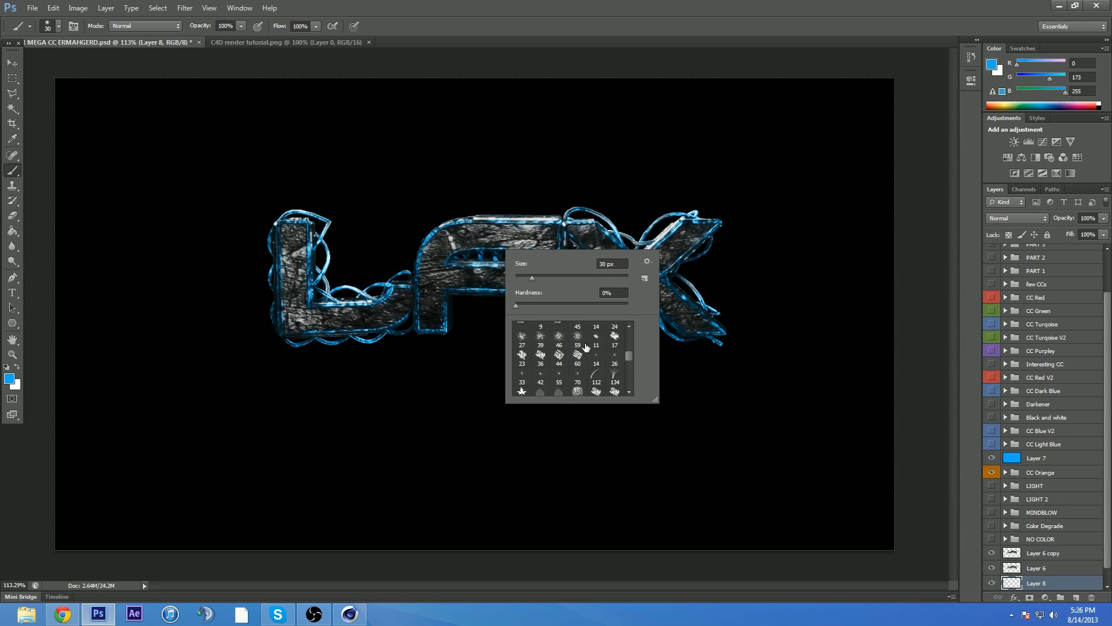
scroll(587, 351, "down", 4)
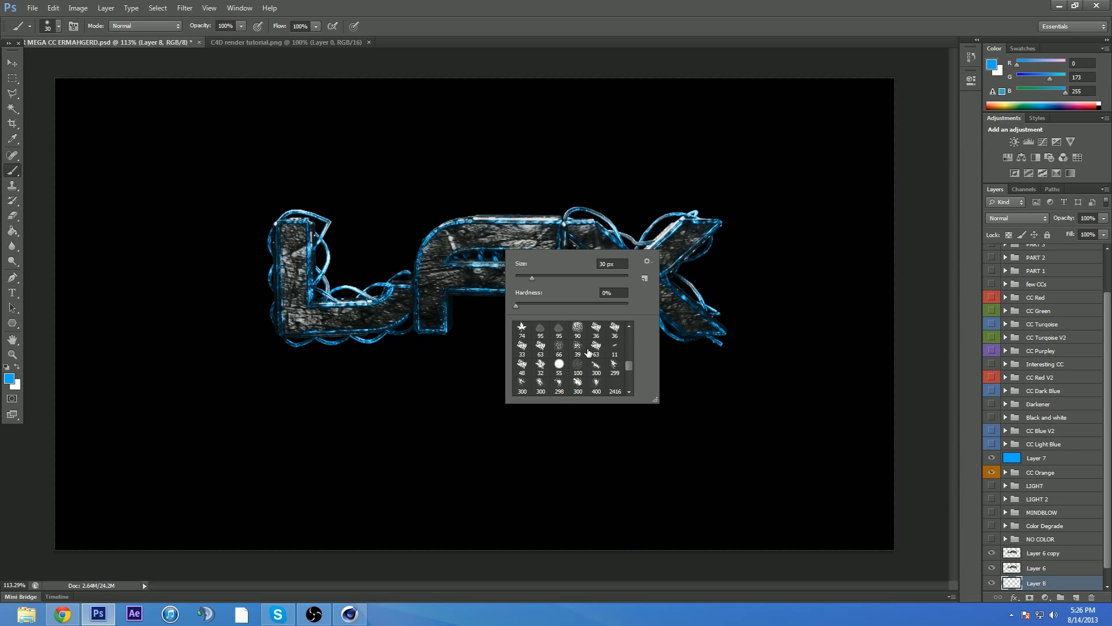
left_click(559, 354)
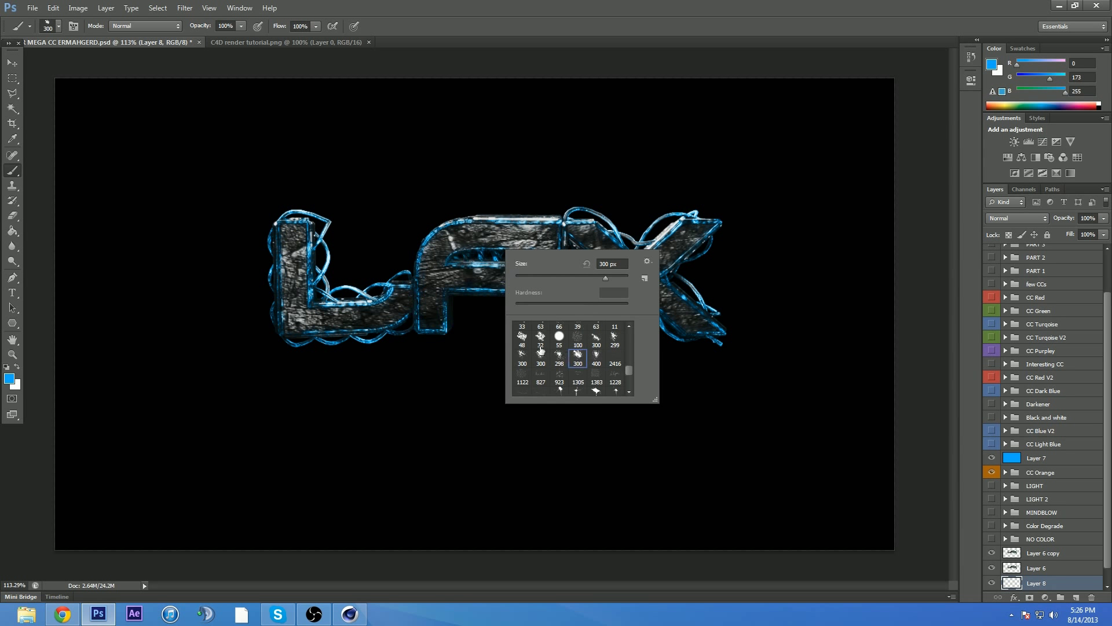
left_click_drag(605, 278, 596, 278)
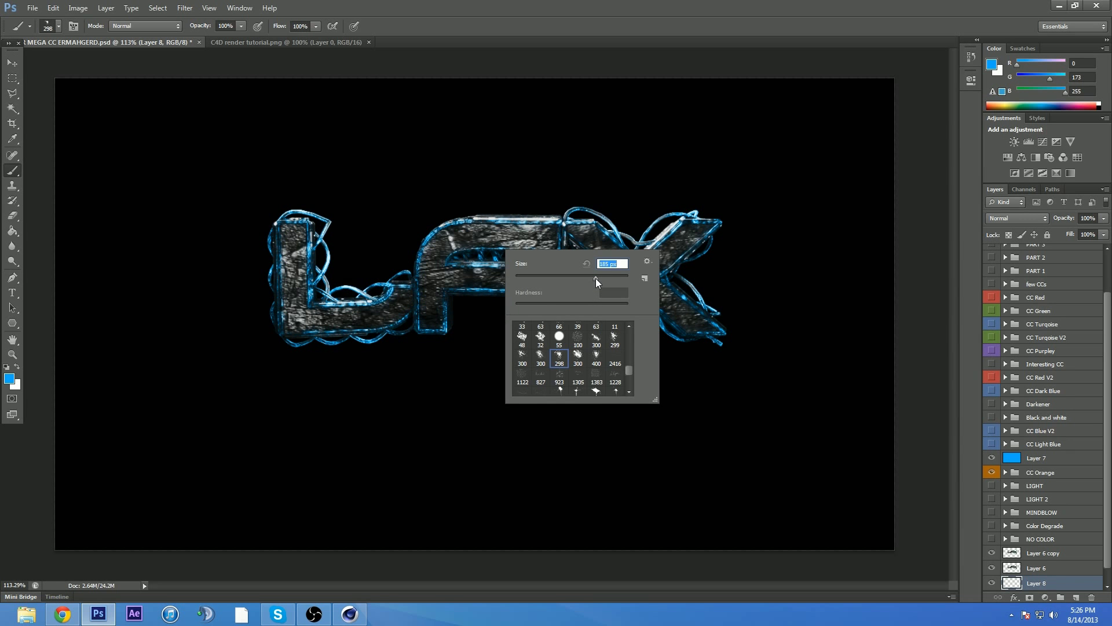
left_click(284, 261)
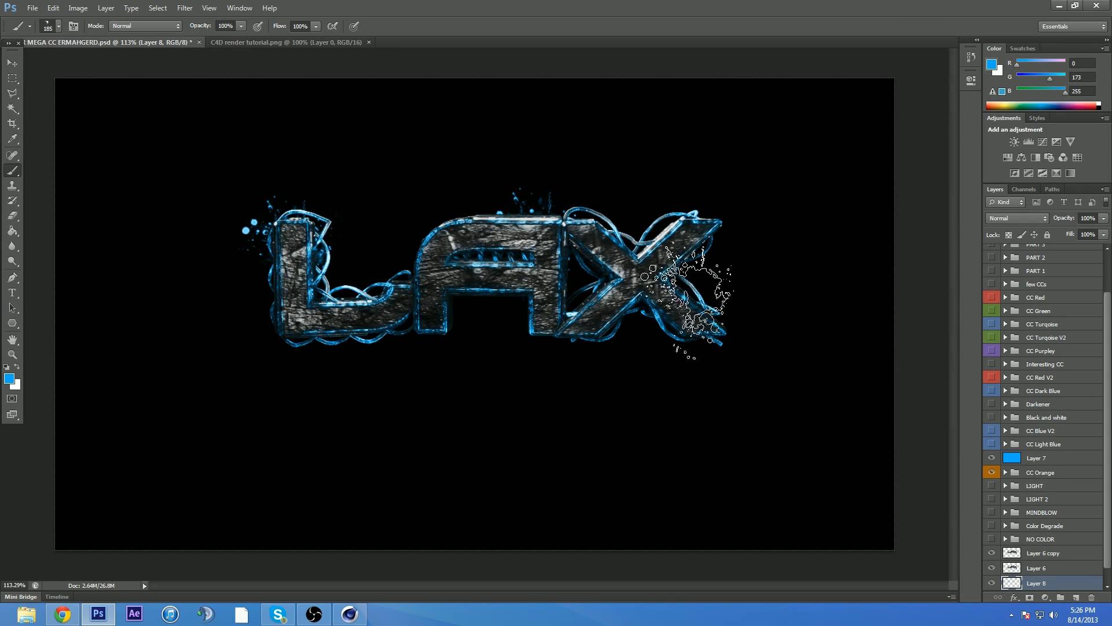
Step: Switch to the first 300 px splatter brush, reduce it to 191 px, and stamp blue splatters between and below the L and A
right_click(745, 336)
left_click(703, 399)
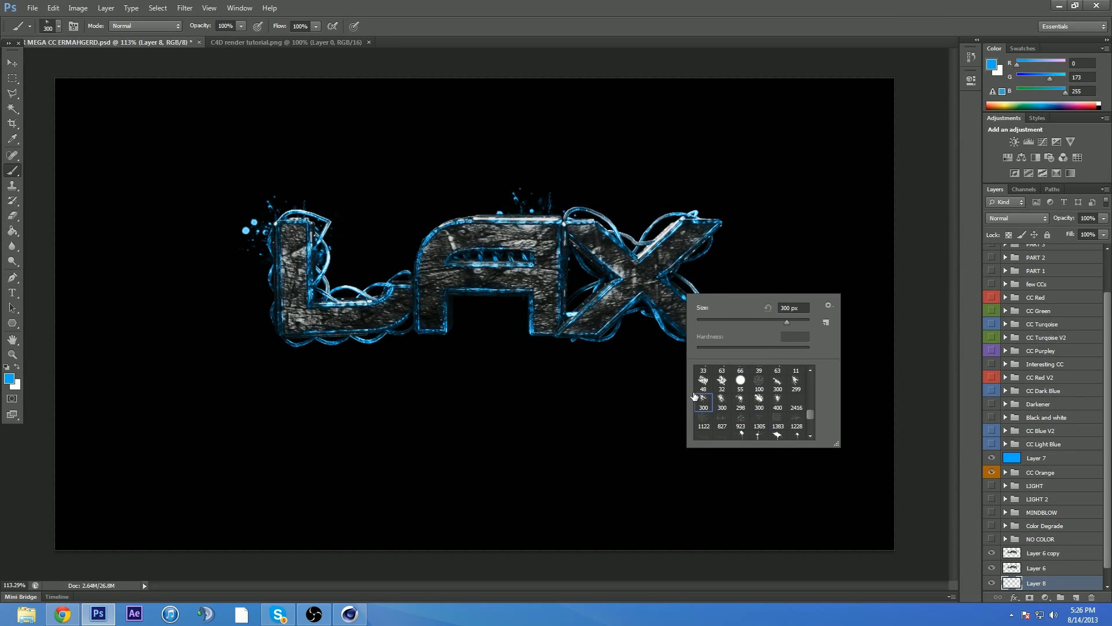
right_click(530, 333)
left_click_drag(567, 321, 561, 321)
left_click(443, 294)
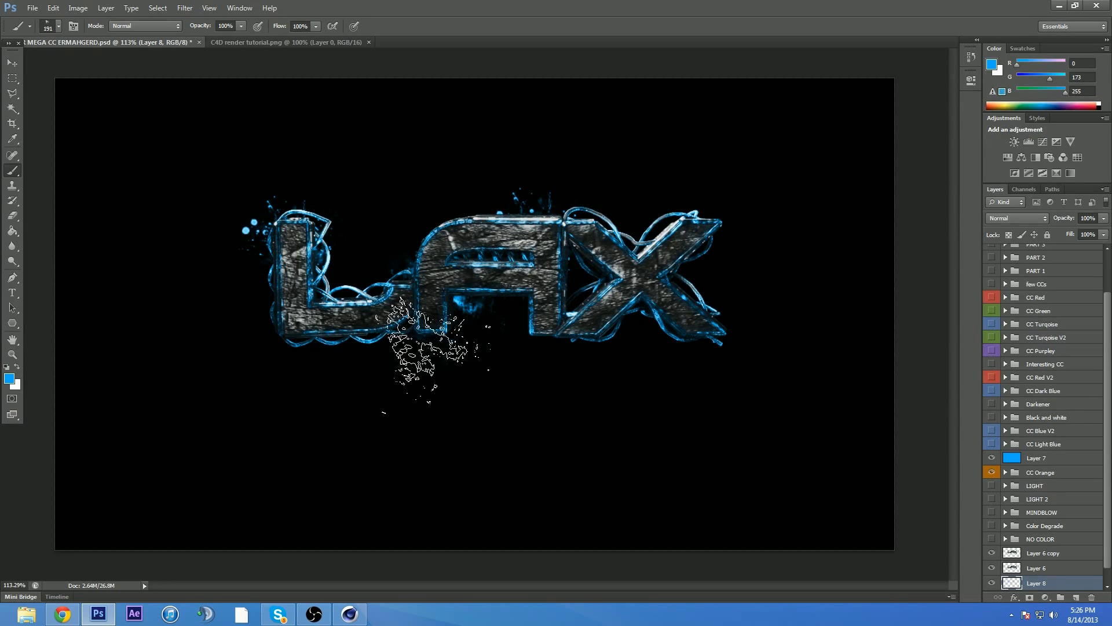
Step: Select the 299 px splatter brush, undo the oversized stamp on the X, and stamp splatters behind the X at 193 px
right_click(597, 381)
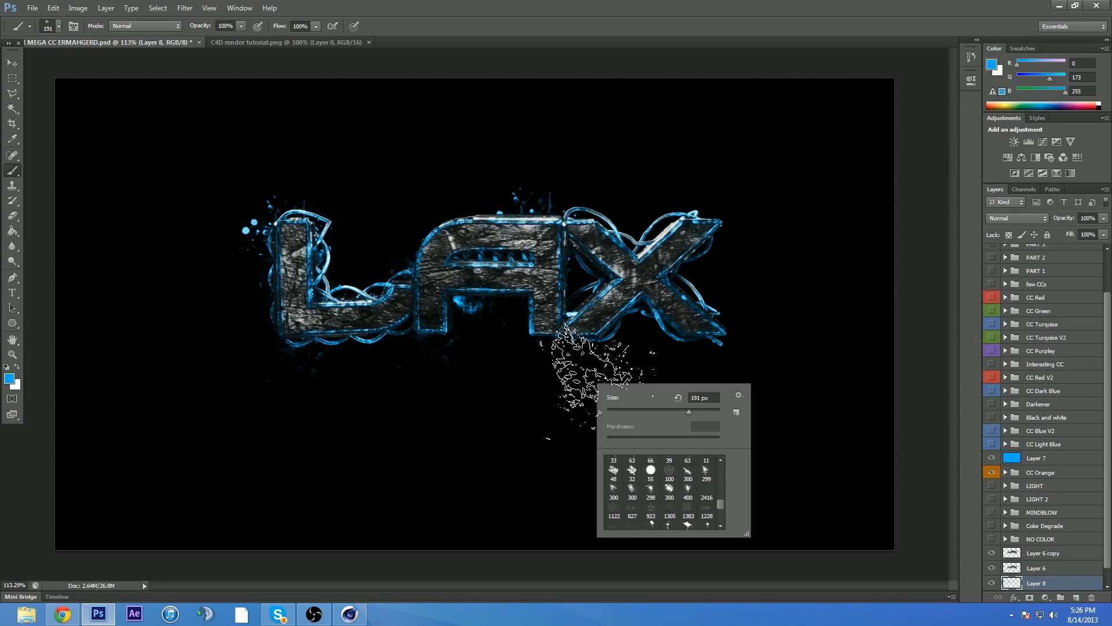
scroll(687, 509, "down", 1)
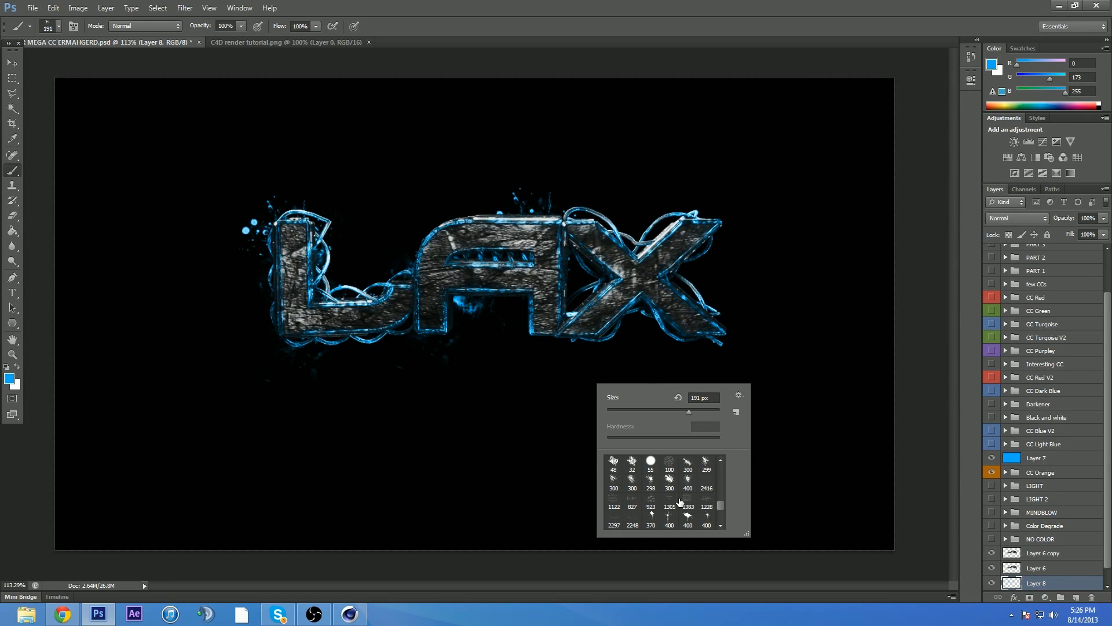
left_click(698, 472)
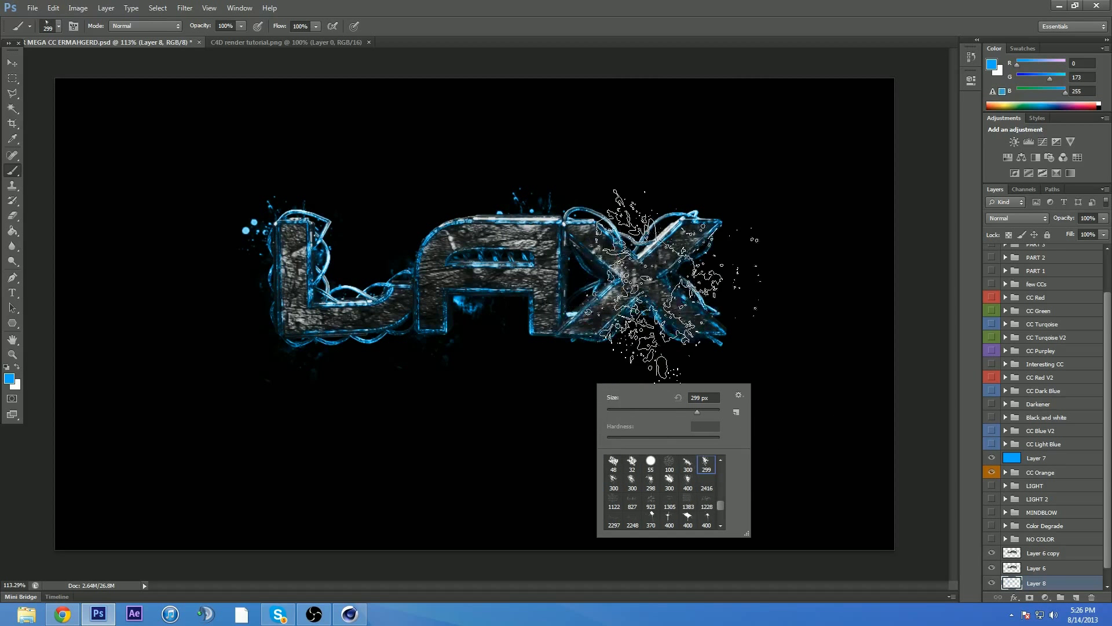
left_click(663, 284)
key("ctrl+z")
right_click(787, 307)
left_click_drag(827, 305, 821, 305)
left_click(645, 275)
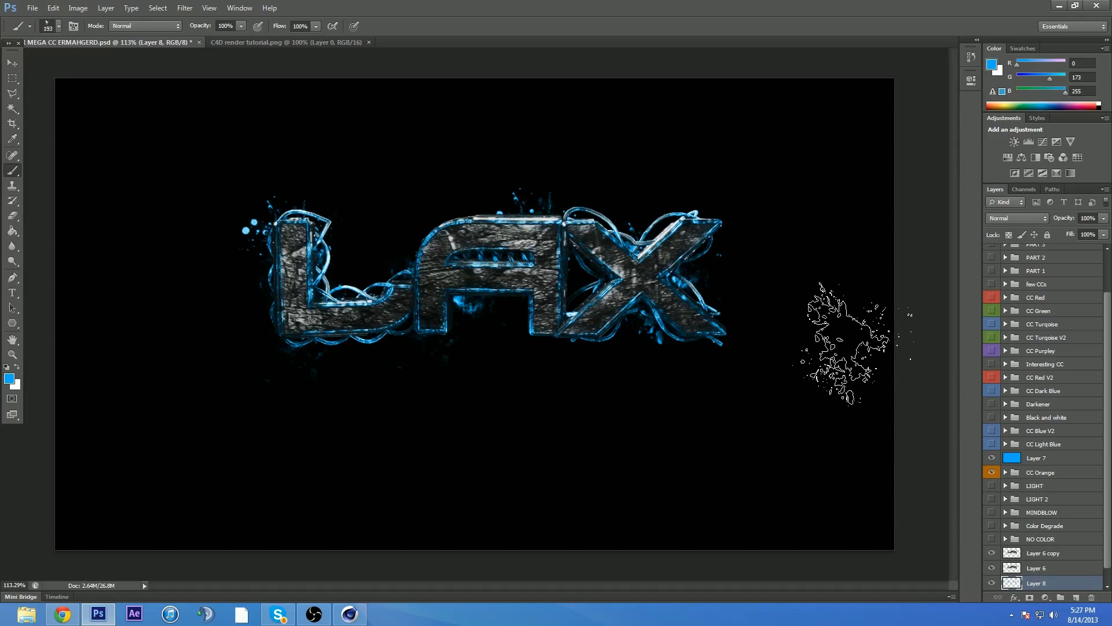
Step: Add a Curves adjustment layer directly above the blue Hue layer, with one RGB curve point in the highlights on the straight diagonal
left_click(1042, 141)
left_click_drag(877, 198, 887, 211)
left_click_drag(1091, 579, 1029, 452)
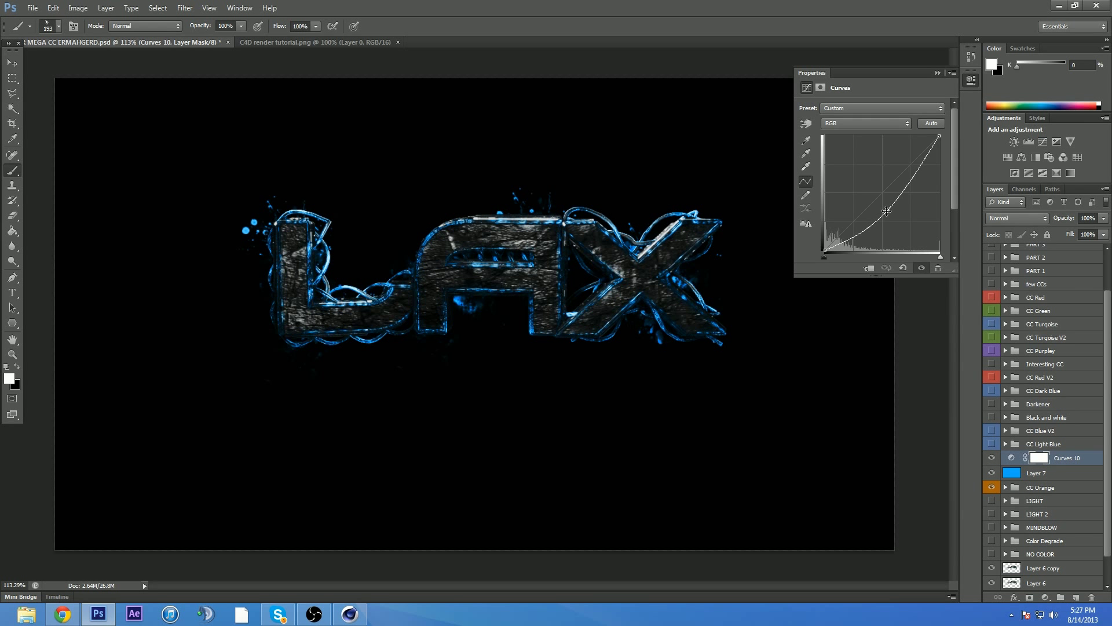
left_click_drag(887, 213, 917, 157)
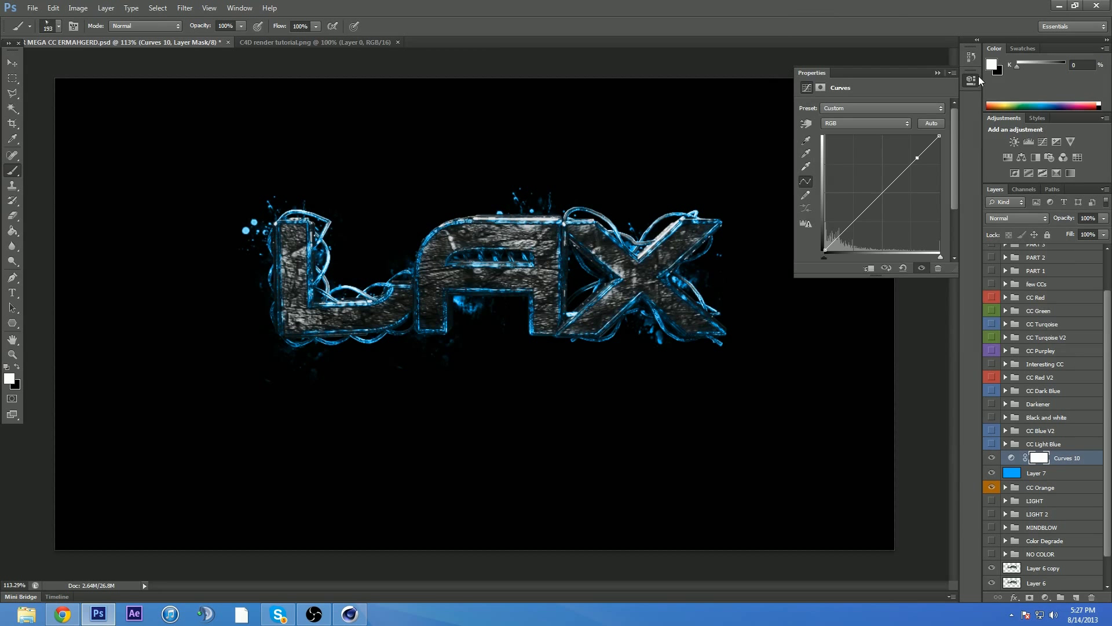
left_click(936, 73)
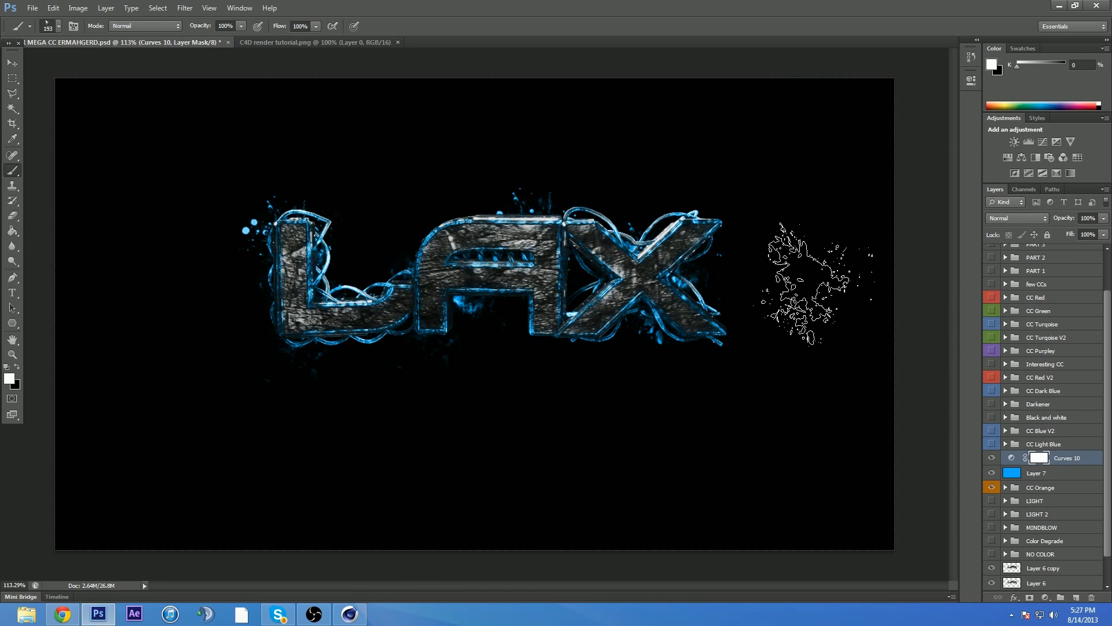
mouse_move(313, 614)
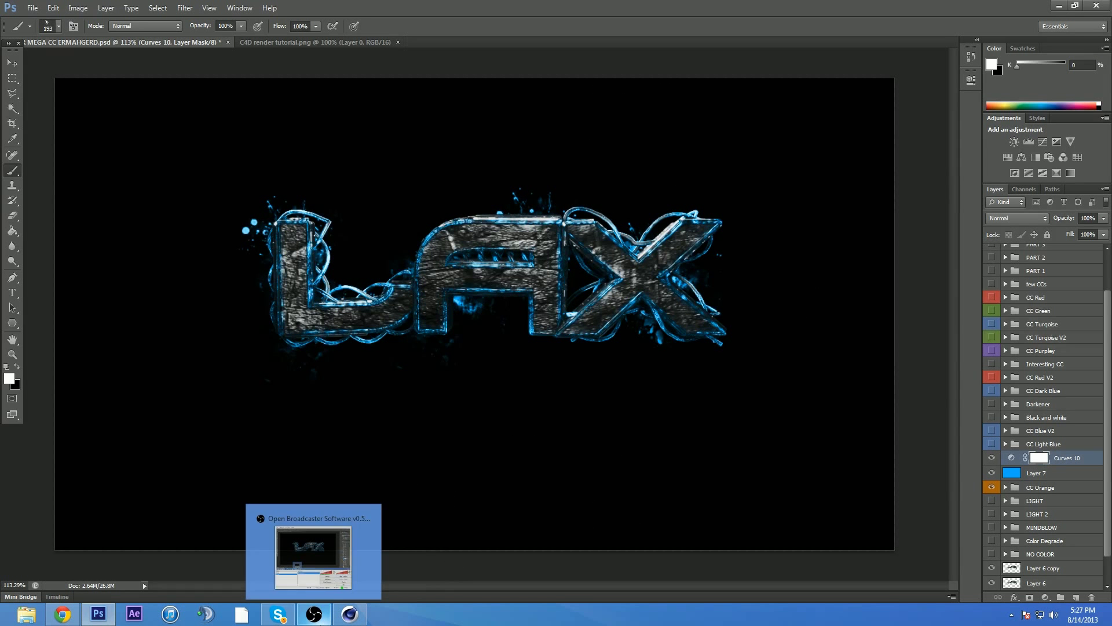